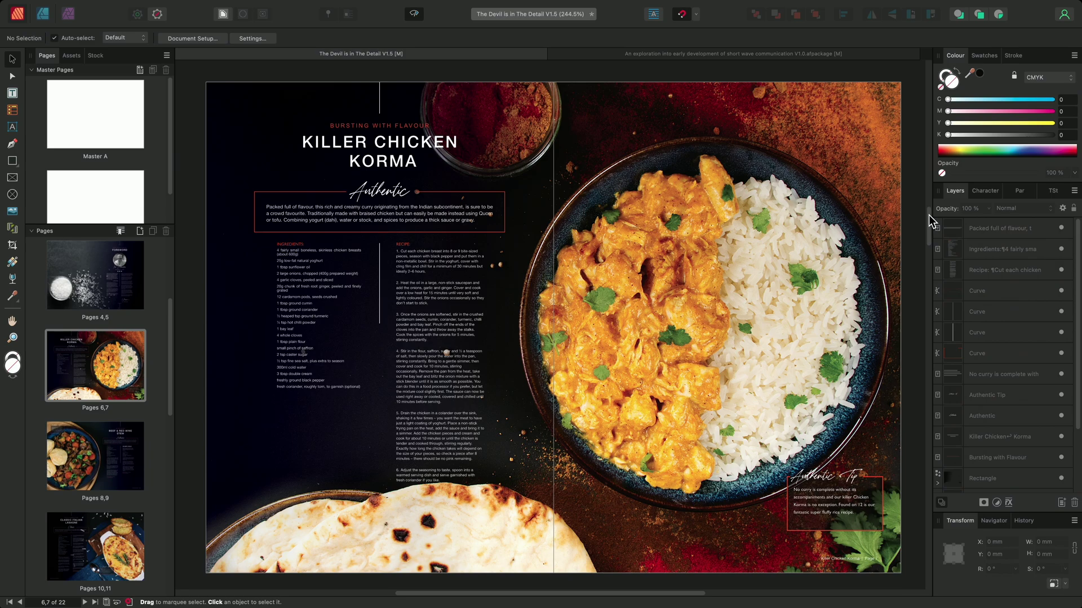
Step: Show the Cross-References panel
{"action": "left_click", "coordinate": [387, 6]}
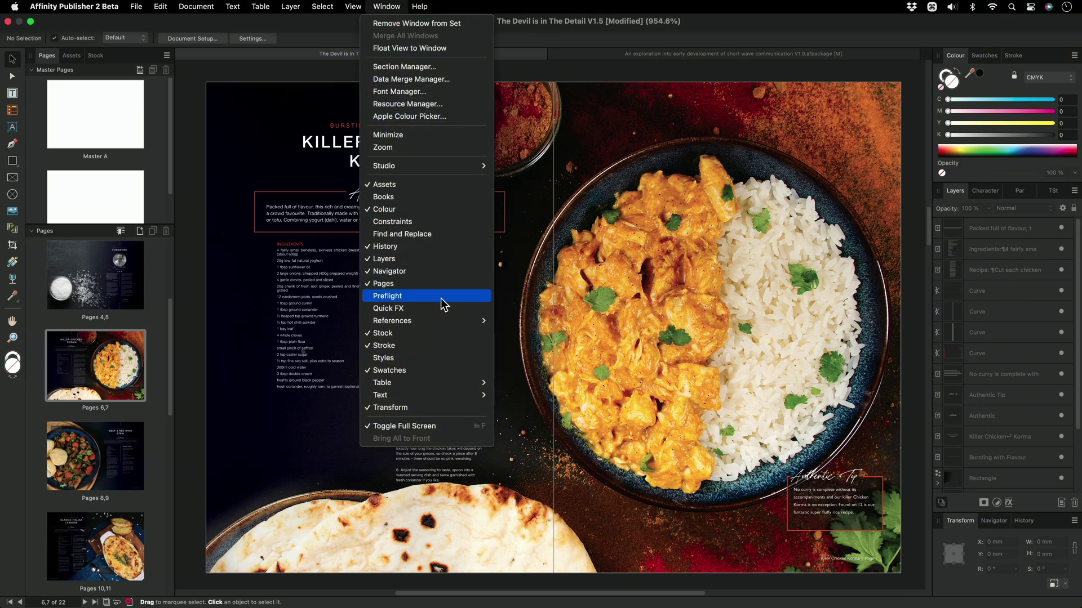
{"action": "mouse_move", "coordinate": [454, 319]}
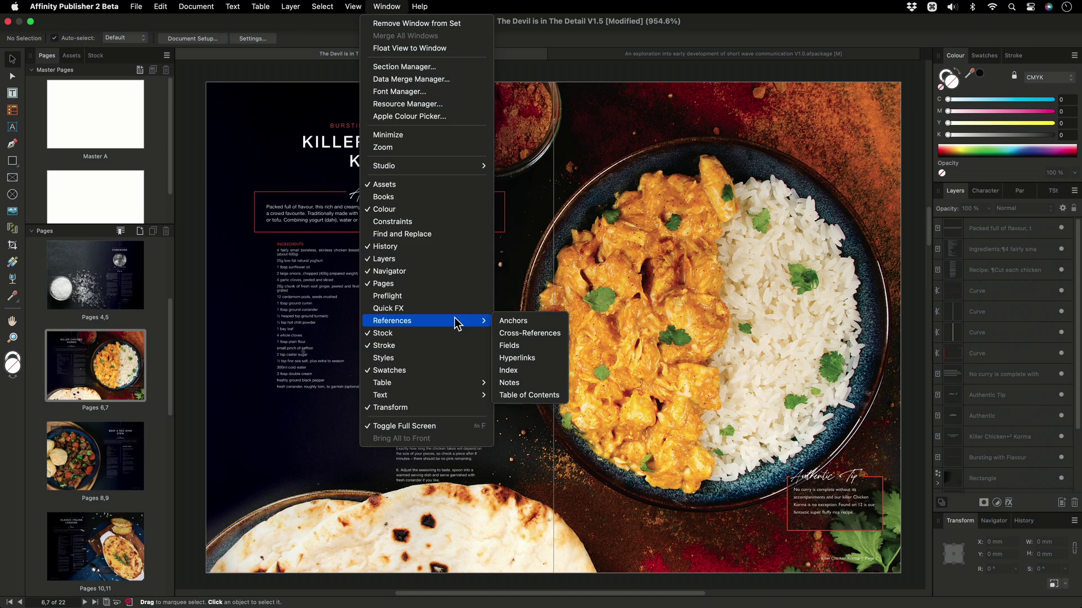
{"action": "left_click", "coordinate": [556, 337]}
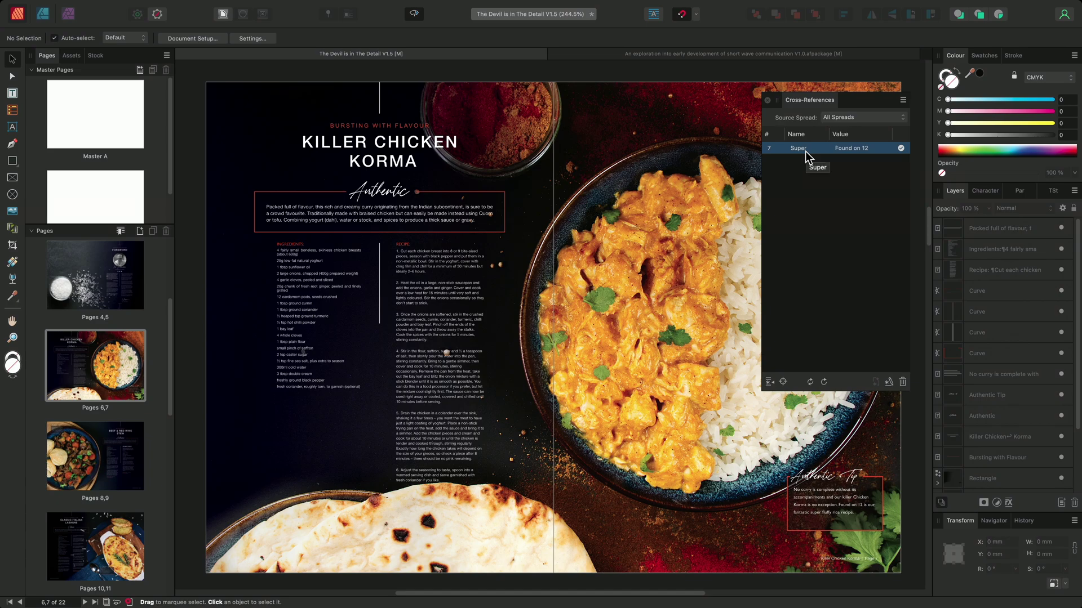
Step: Start inserting a cross-reference over the placeholder "found on page xx" after "killer chicken korma recipe" in the Foreword on pages 4,5
{"action": "left_click", "coordinate": [125, 269]}
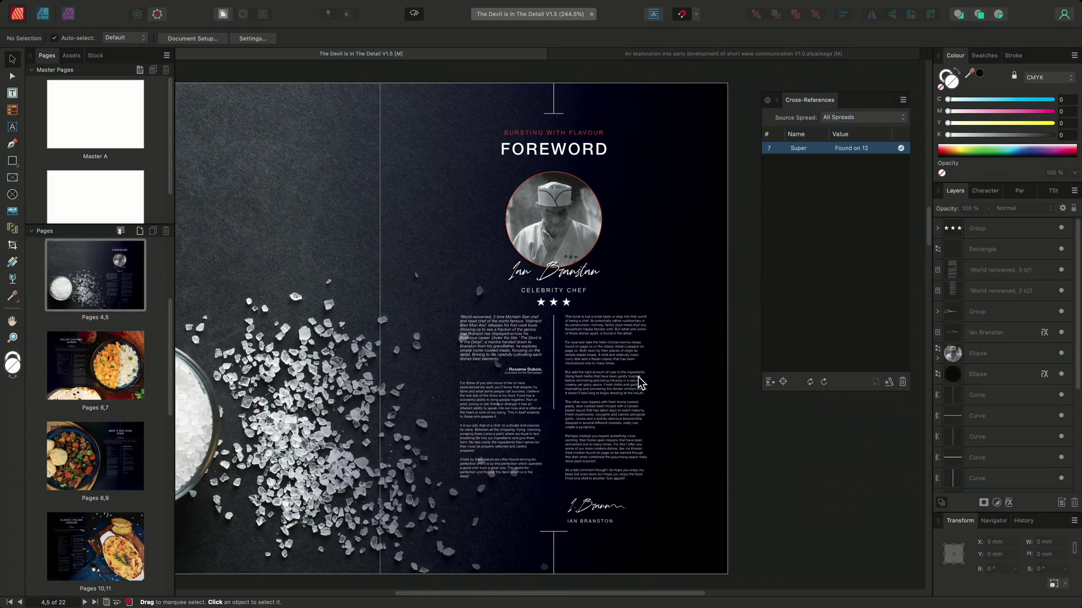
{"action": "scroll", "coordinate": [628, 379], "scroll_direction": "up", "scroll_amount": 5}
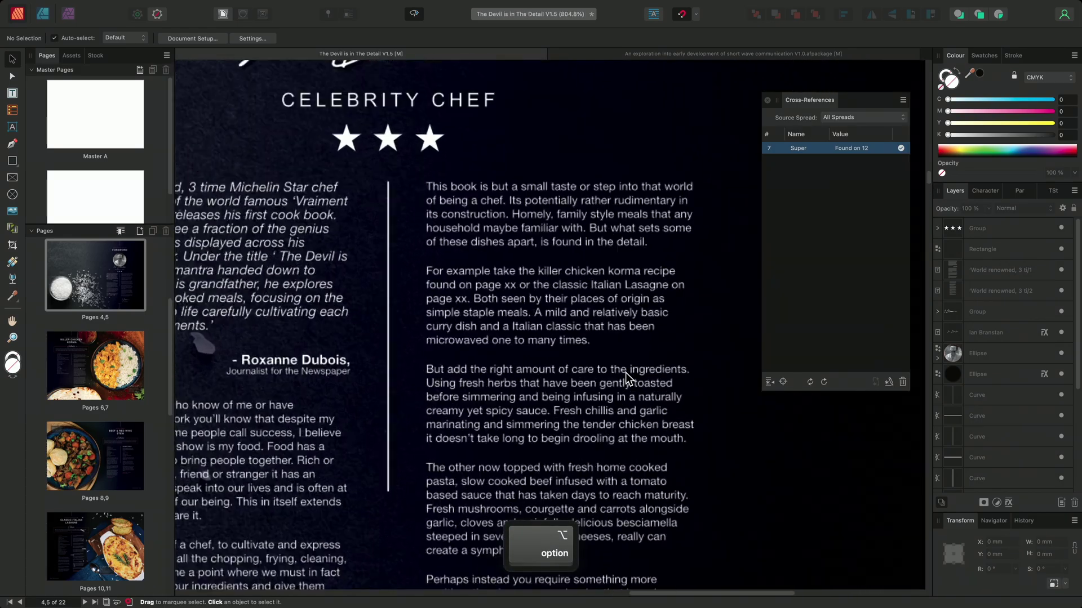
{"action": "scroll", "coordinate": [627, 377], "scroll_direction": "up", "scroll_amount": 2}
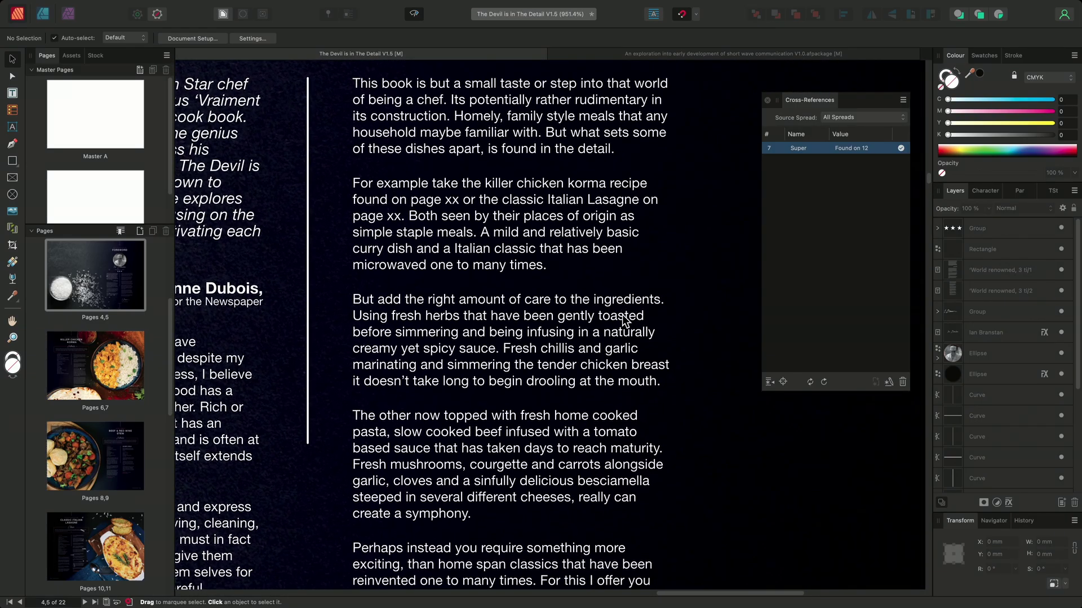
{"action": "scroll", "coordinate": [625, 320], "scroll_direction": "down", "scroll_amount": 1}
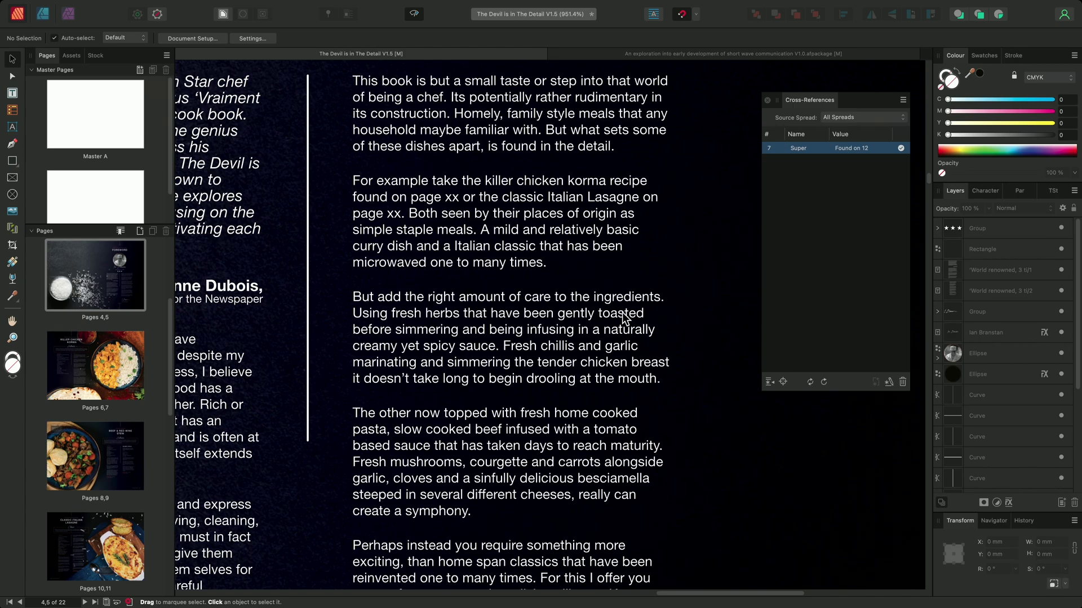
{"action": "left_click", "coordinate": [376, 203]}
{"action": "double_click", "coordinate": [376, 203]}
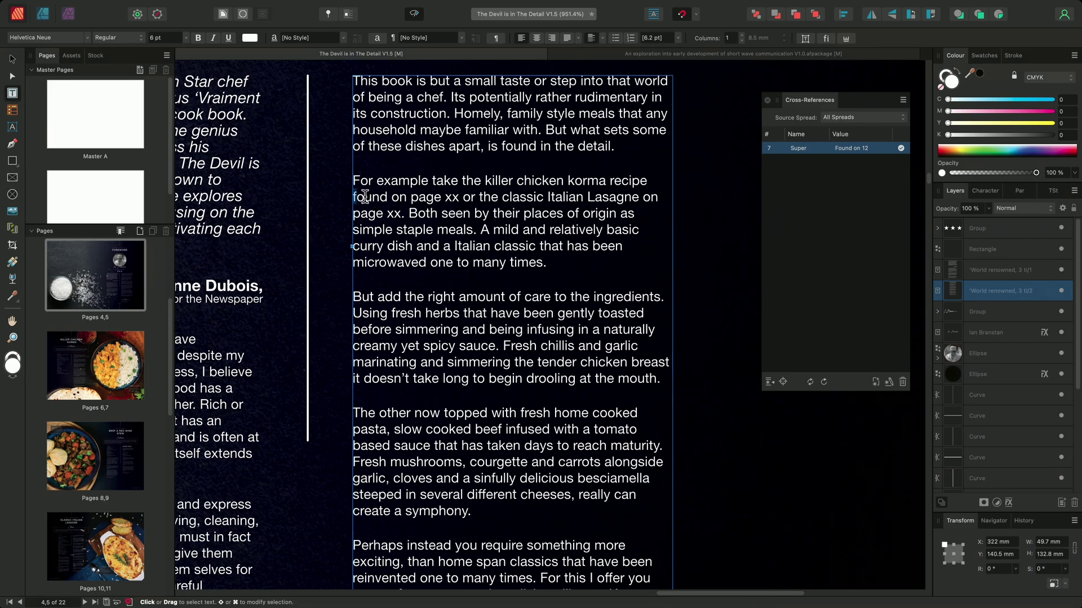
{"action": "left_click_drag", "start_coordinate": [353, 197], "coordinate": [459, 197]}
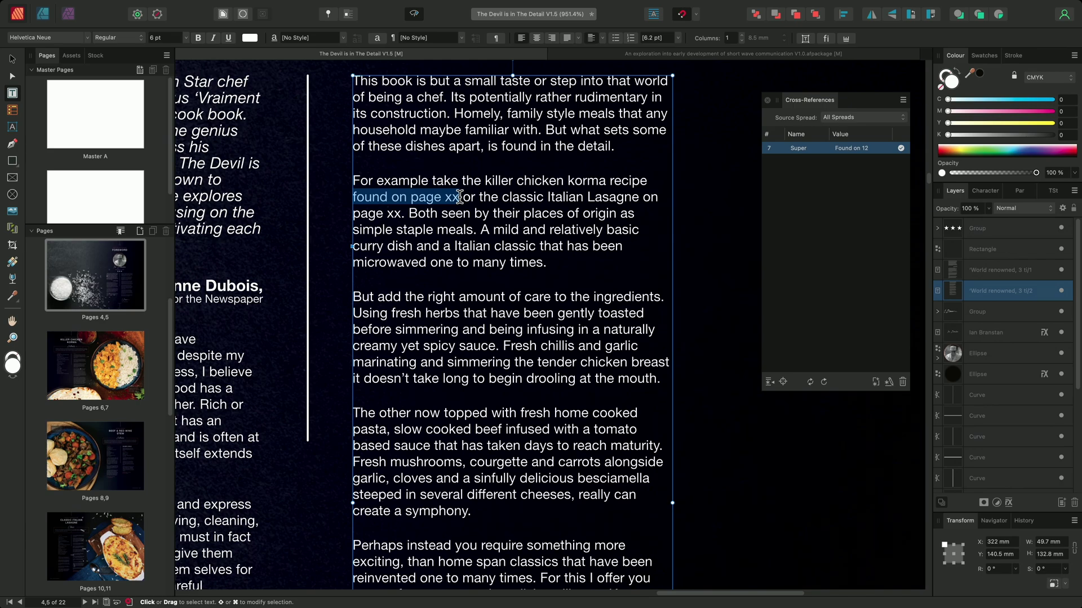
{"action": "left_click", "coordinate": [876, 383]}
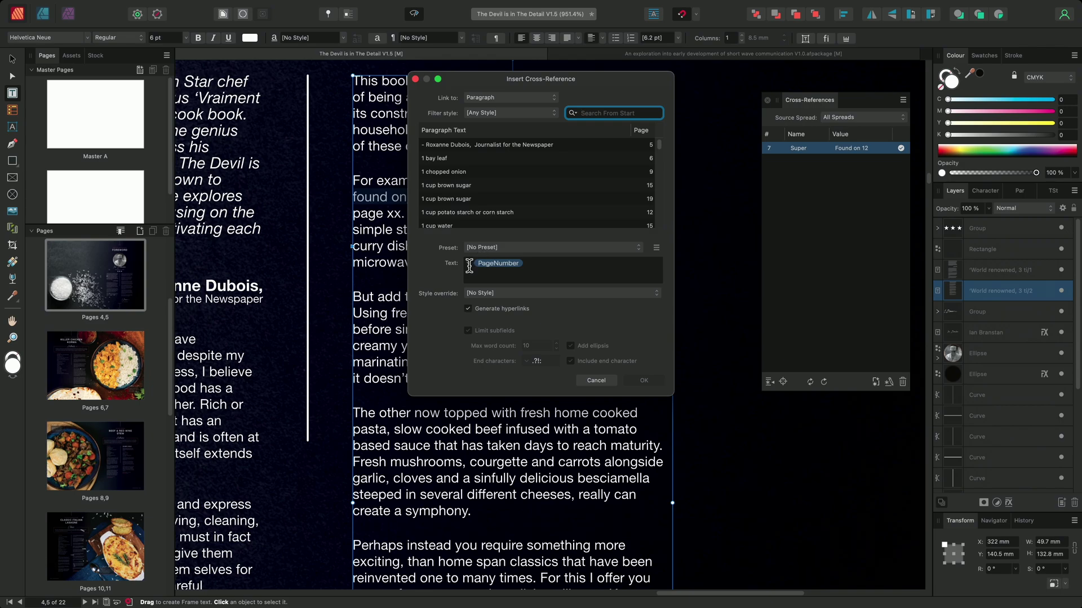
{"action": "left_click", "coordinate": [469, 264]}
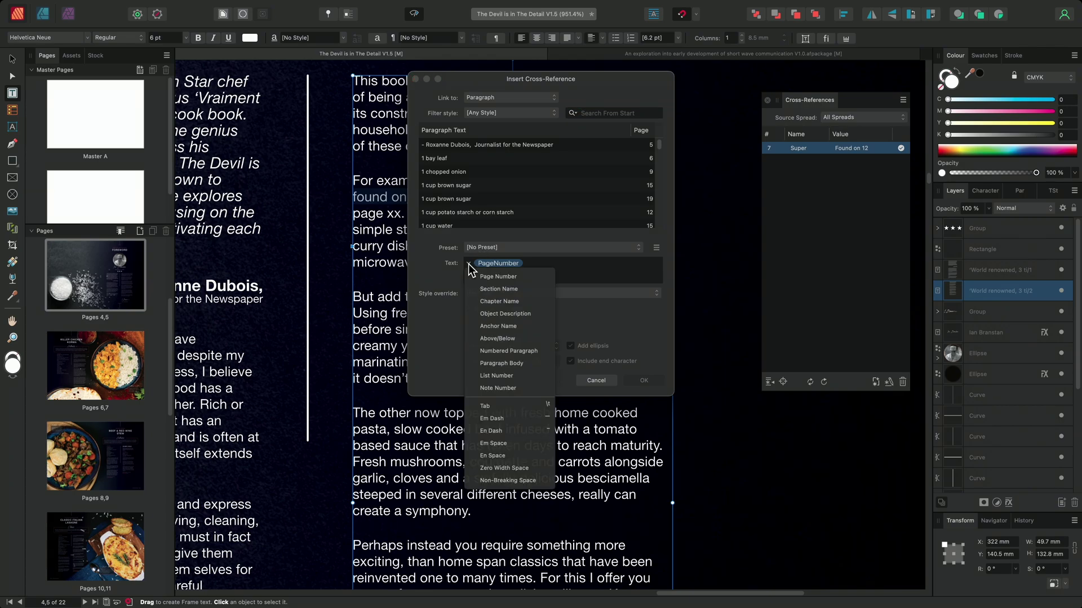
{"action": "left_click", "coordinate": [577, 309]}
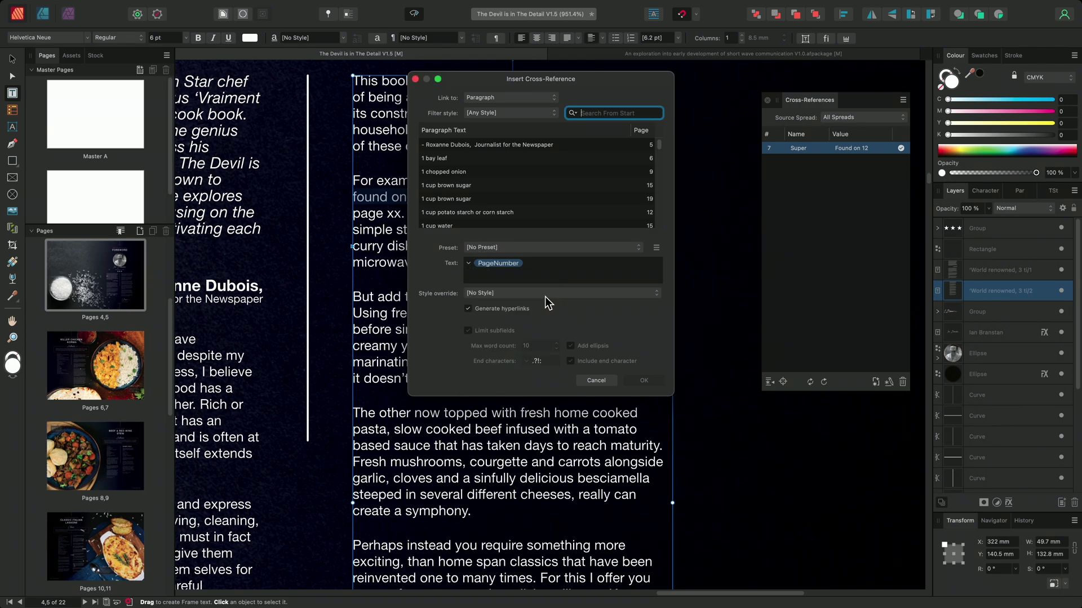
{"action": "left_click", "coordinate": [543, 296]}
{"action": "left_click", "coordinate": [540, 296]}
Step: Link the cross-reference to the Killer Chicken Korma paragraph, filtering the paragraphs by the 01. Title style
{"action": "left_click", "coordinate": [533, 100]}
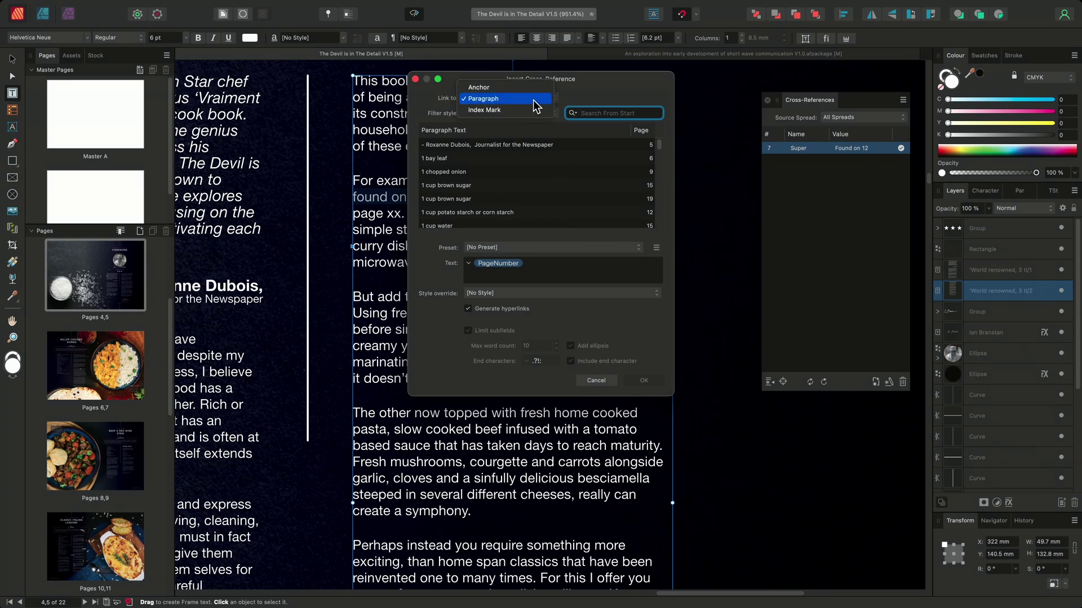
{"action": "left_click", "coordinate": [533, 100]}
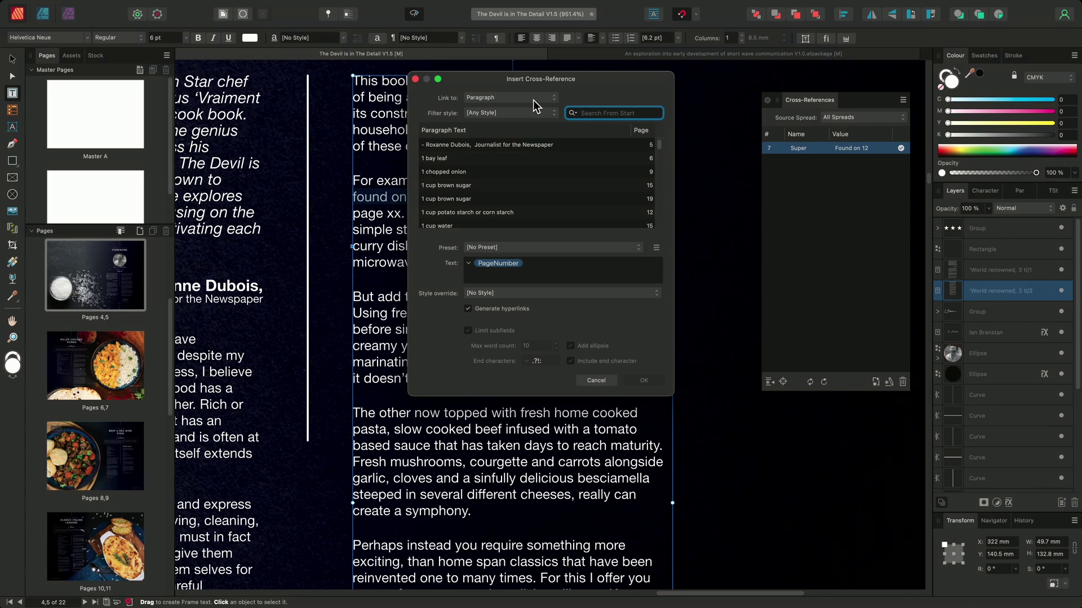
{"action": "left_click", "coordinate": [533, 112]}
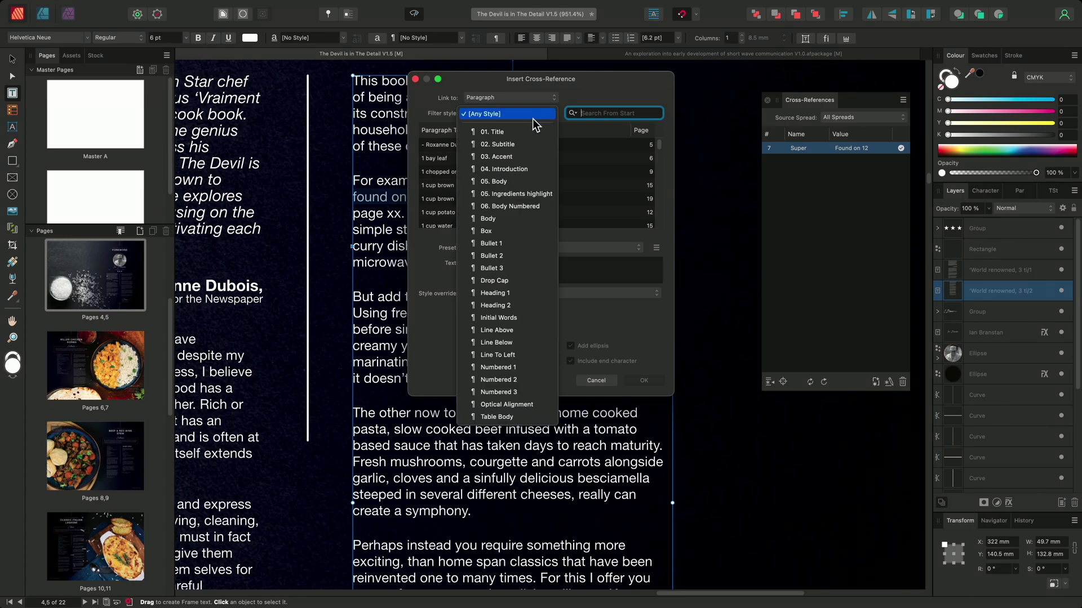
{"action": "left_click", "coordinate": [533, 130]}
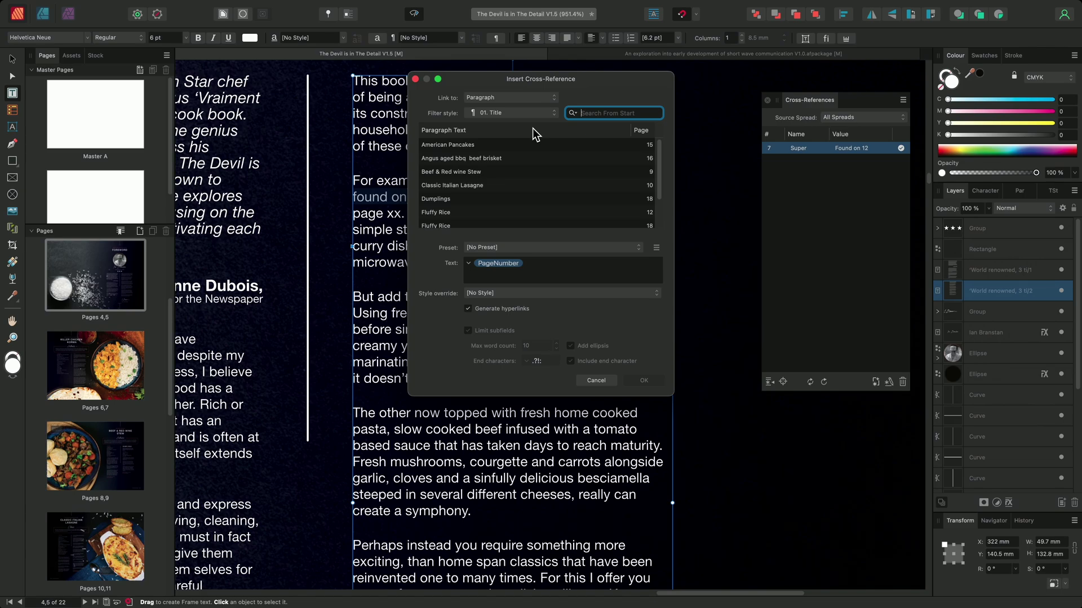
{"action": "left_click_drag", "start_coordinate": [658, 159], "coordinate": [658, 185]}
{"action": "left_click", "coordinate": [482, 210]}
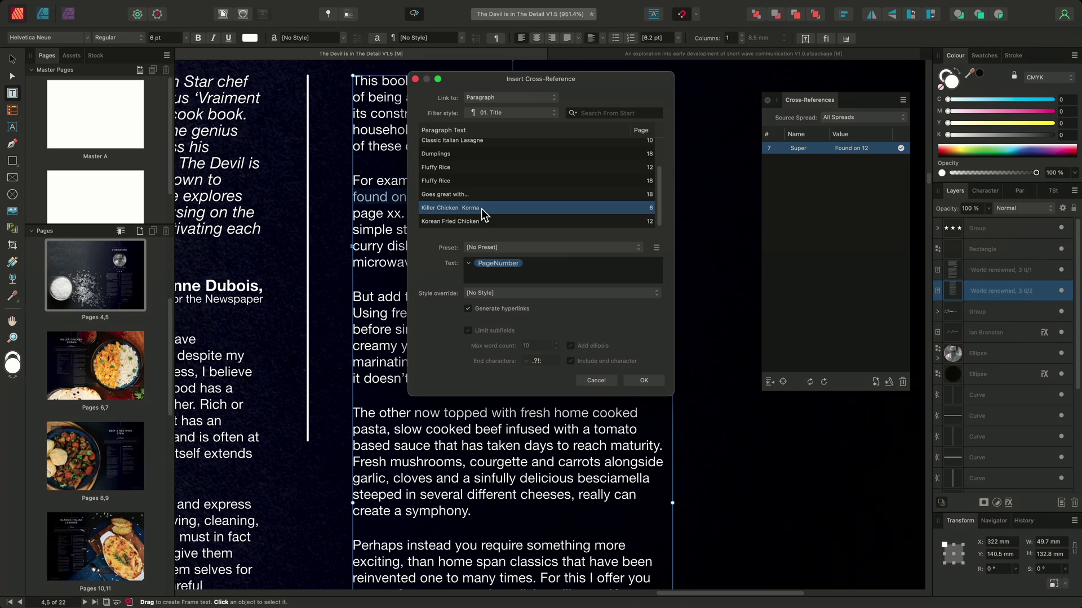
Step: Add "found on page" before the page number field in the cross-reference text and set its style override to Emphasis
{"action": "left_click", "coordinate": [523, 262]}
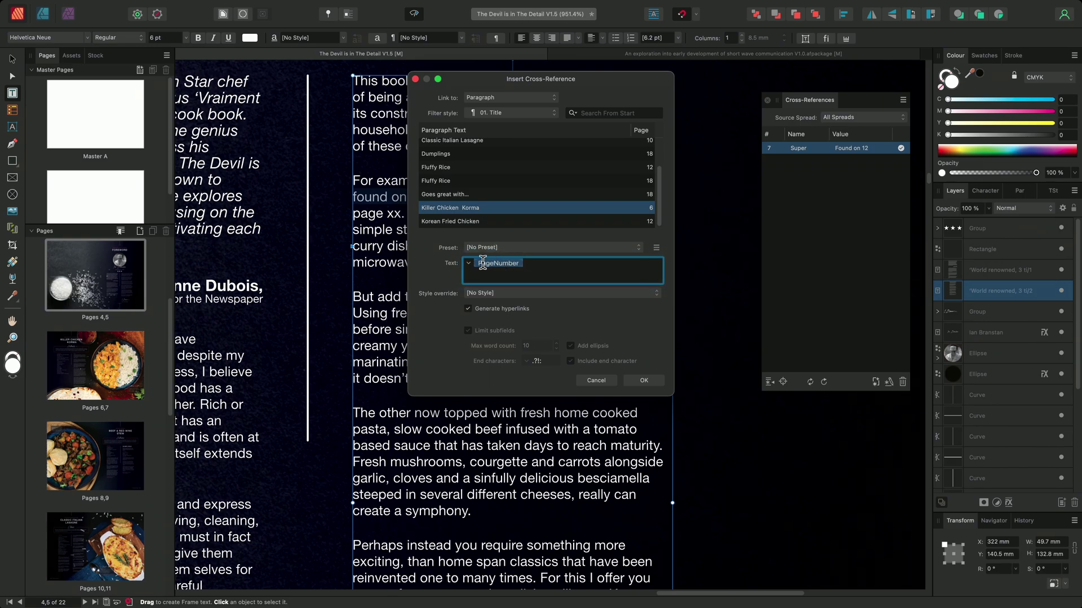
{"action": "left_click", "coordinate": [468, 264]}
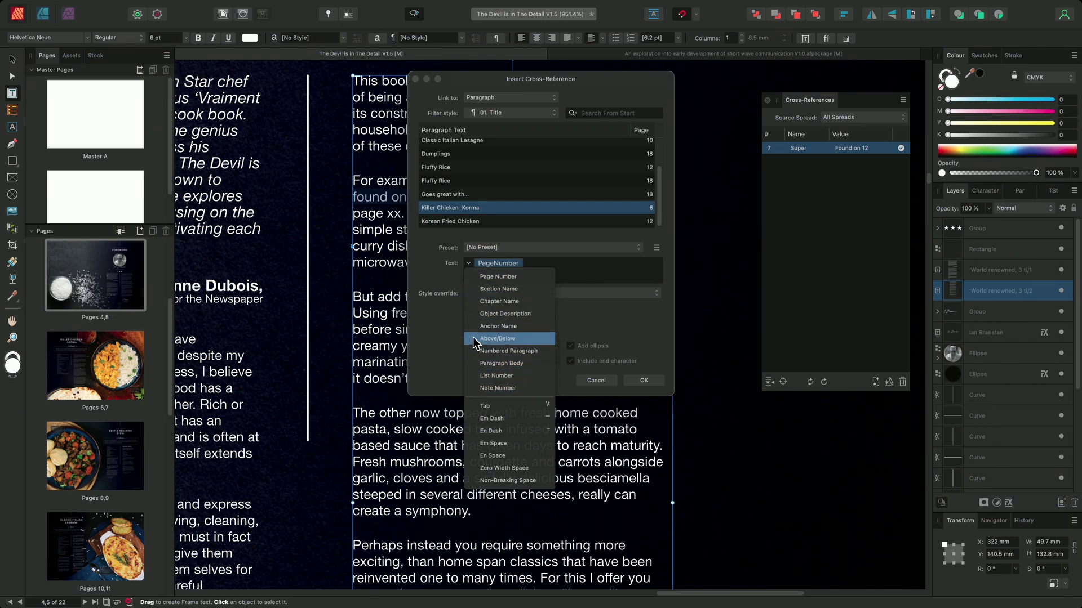
{"action": "left_click", "coordinate": [485, 276]}
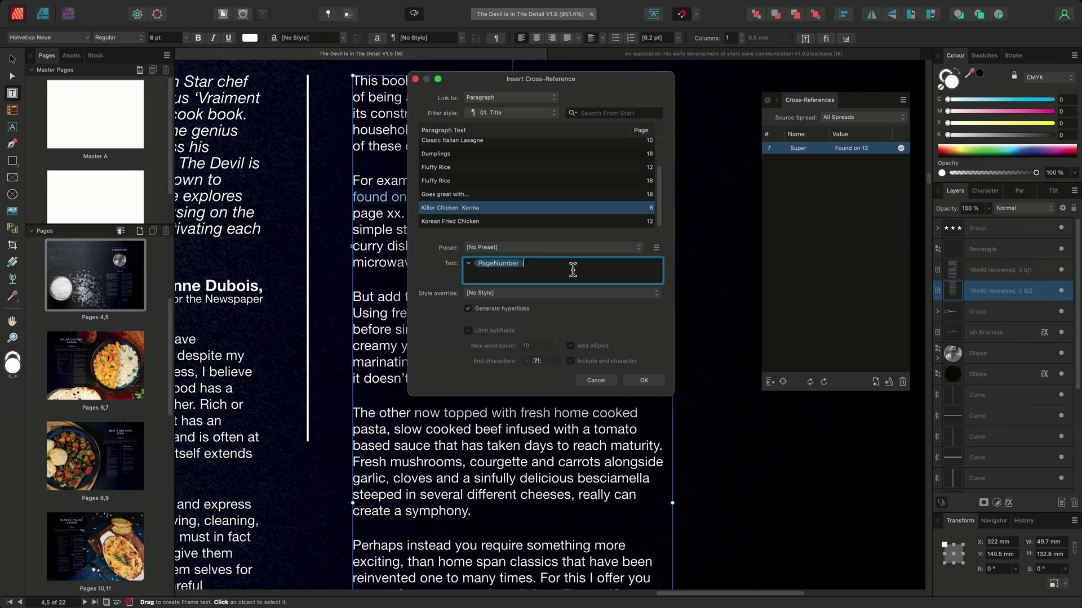
{"action": "left_click", "coordinate": [476, 263]}
{"action": "type", "text": "found on page"}
{"action": "left_click", "coordinate": [499, 293]}
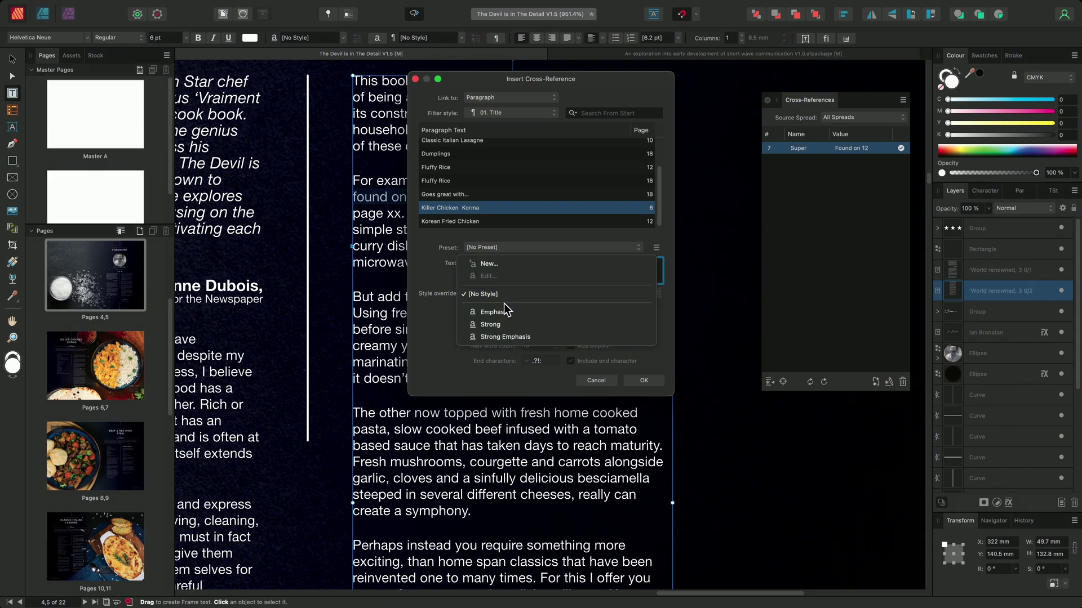
{"action": "left_click", "coordinate": [533, 313]}
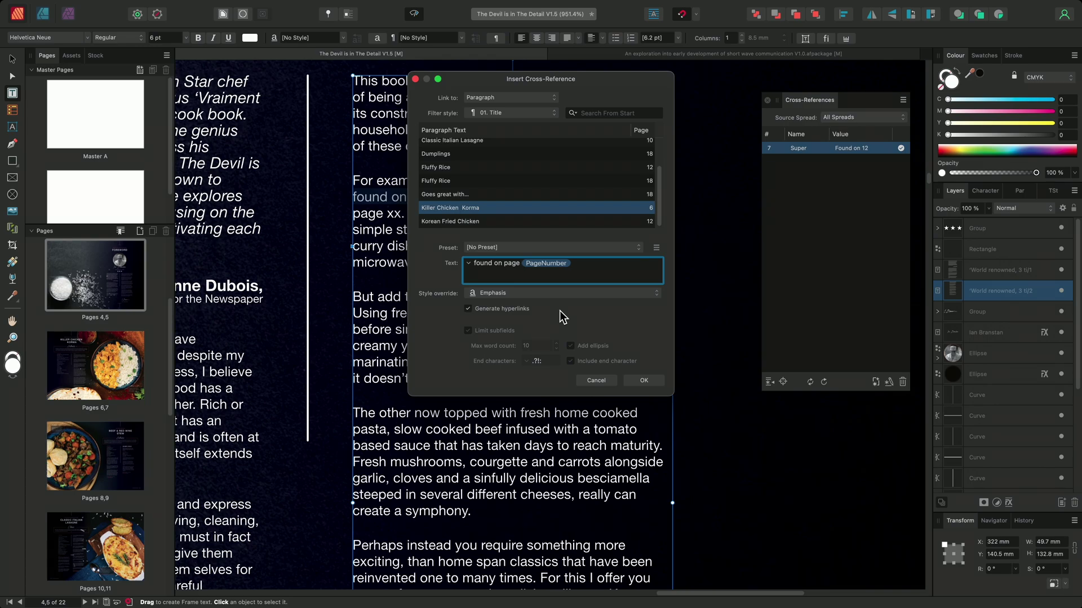
Step: Save the cross-reference format as a preset named "01. Found on page" and insert the cross-reference
{"action": "left_click", "coordinate": [656, 248]}
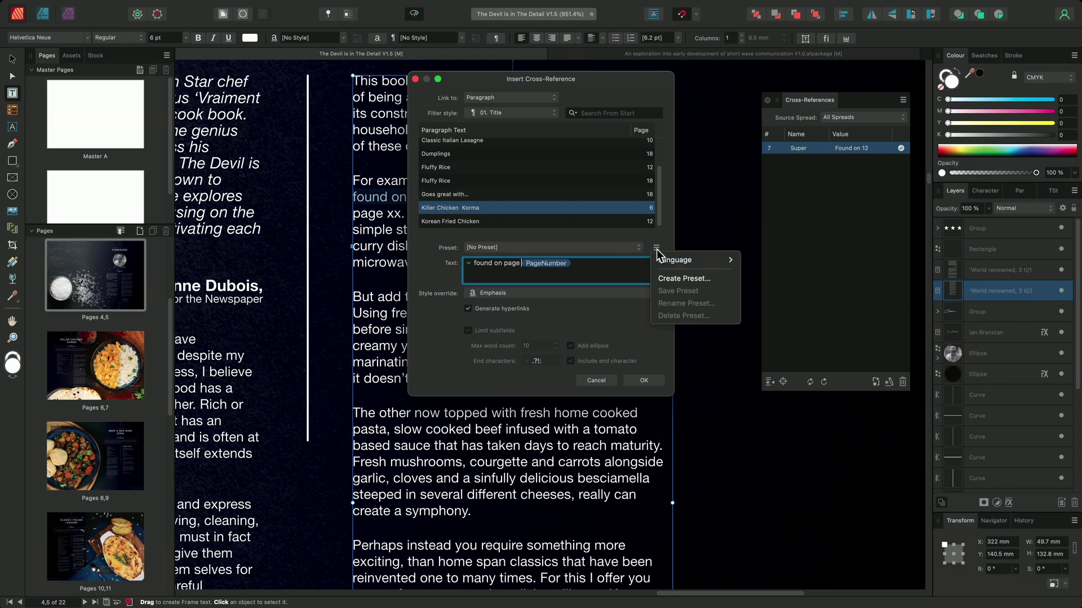
{"action": "left_click", "coordinate": [699, 280]}
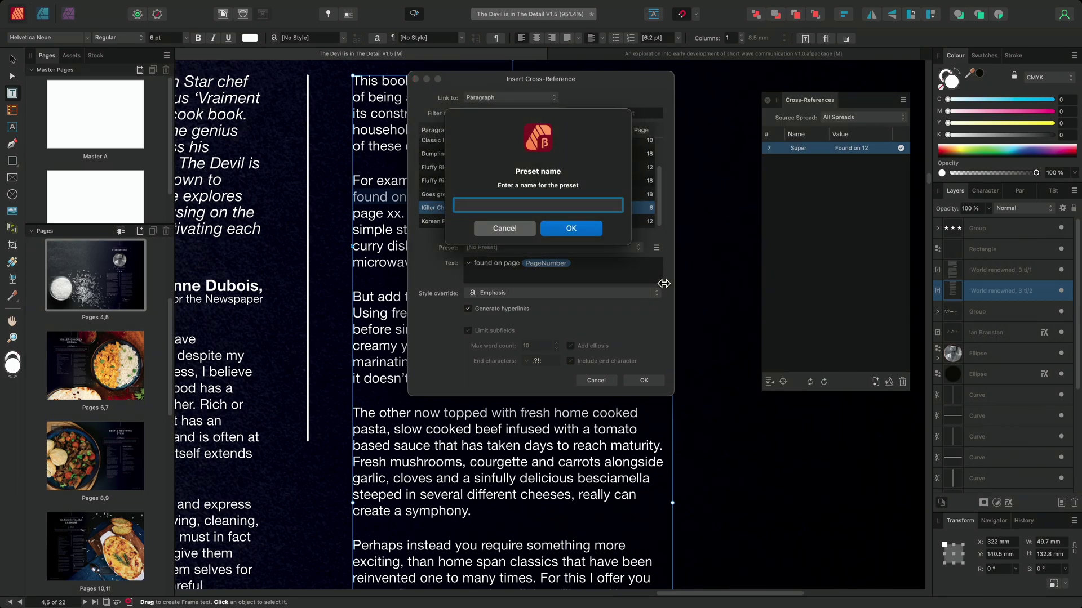
{"action": "type", "text": "01. Found"}
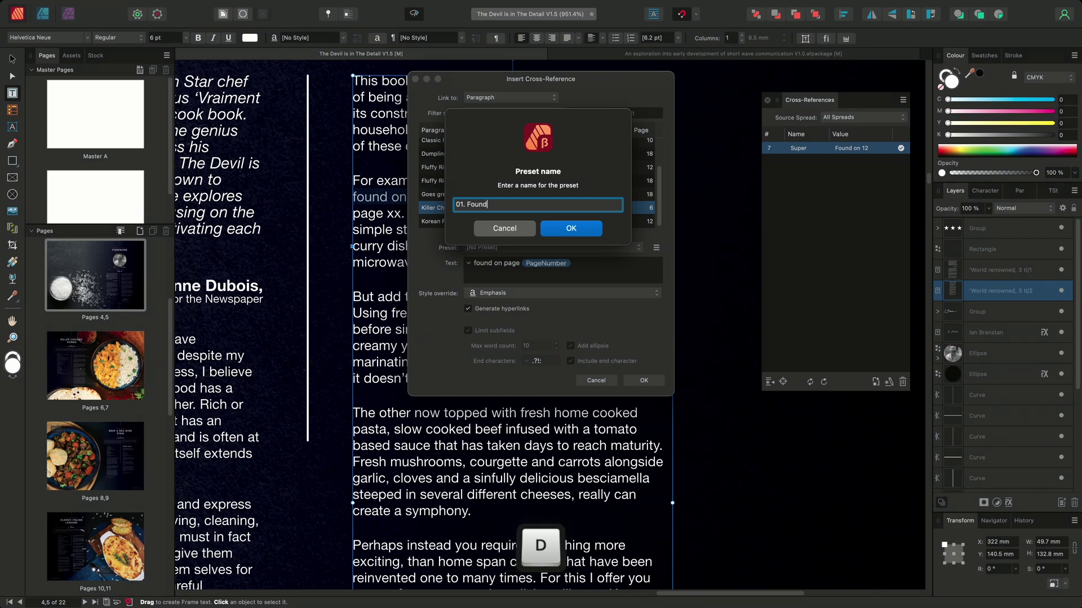
{"action": "type", "text": " on page"}
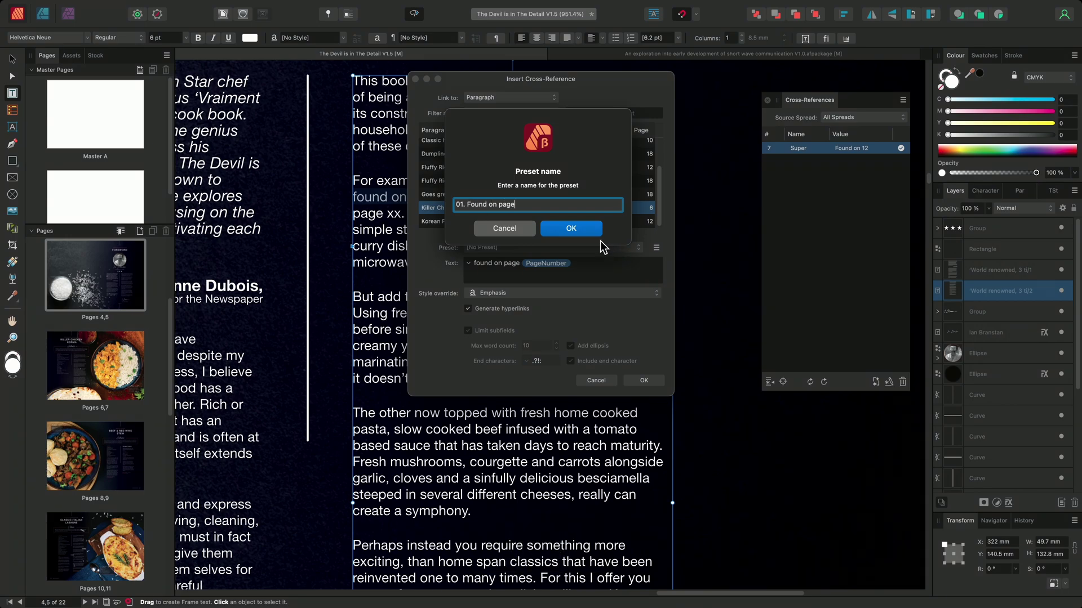
{"action": "left_click", "coordinate": [582, 231]}
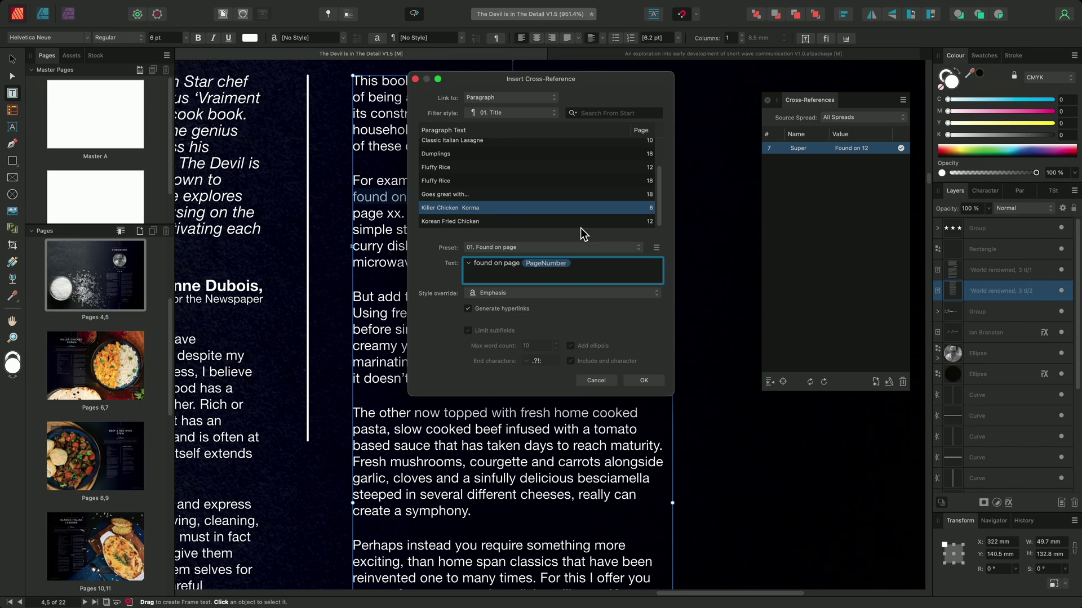
{"action": "left_click", "coordinate": [640, 378]}
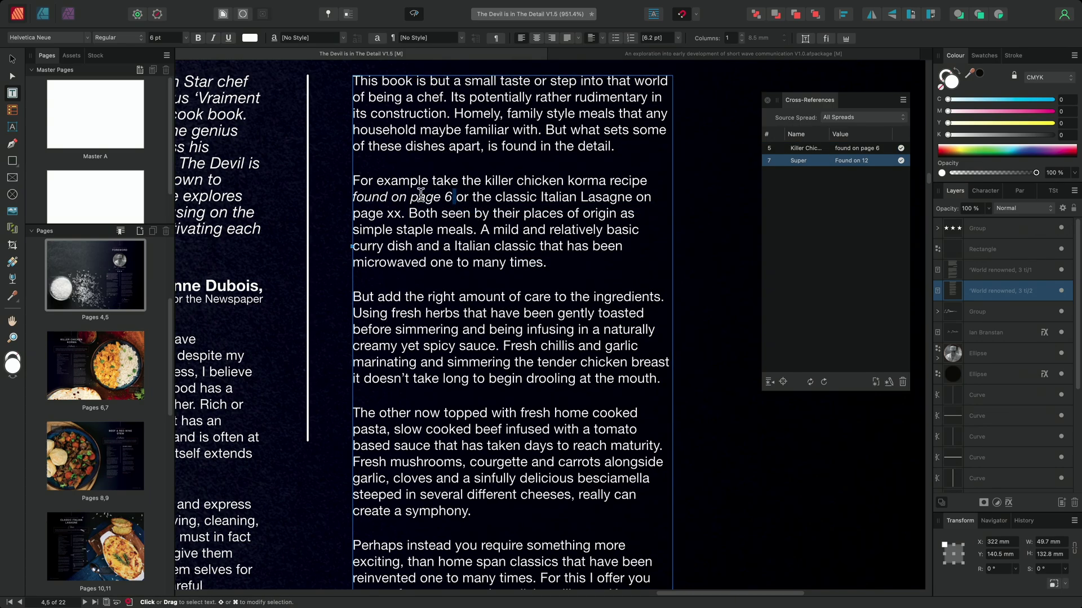
Step: Follow the Foreword's korma cross-reference to its target title, and return to its source text
{"action": "double_click", "coordinate": [394, 194]}
{"action": "left_click", "coordinate": [431, 197]}
{"action": "left_click", "coordinate": [821, 147]}
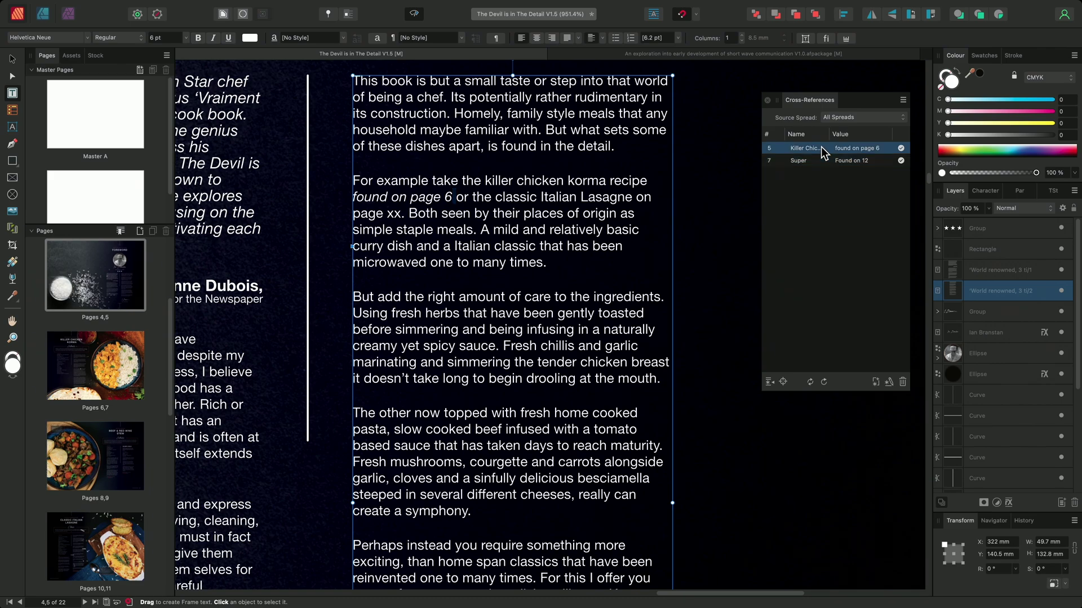
{"action": "left_click", "coordinate": [783, 383]}
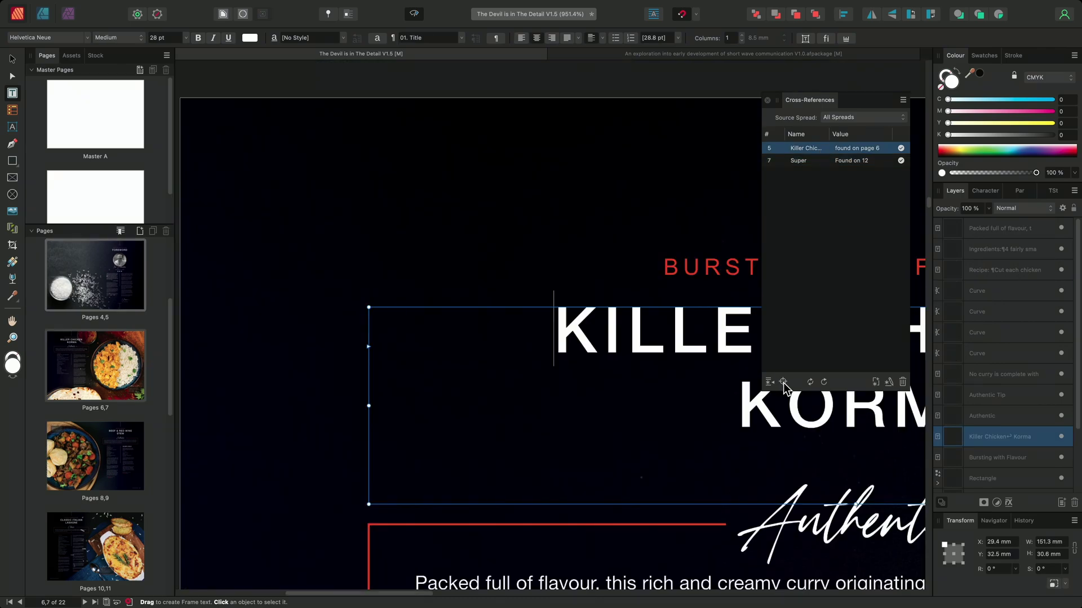
{"action": "key", "text": "alt"}
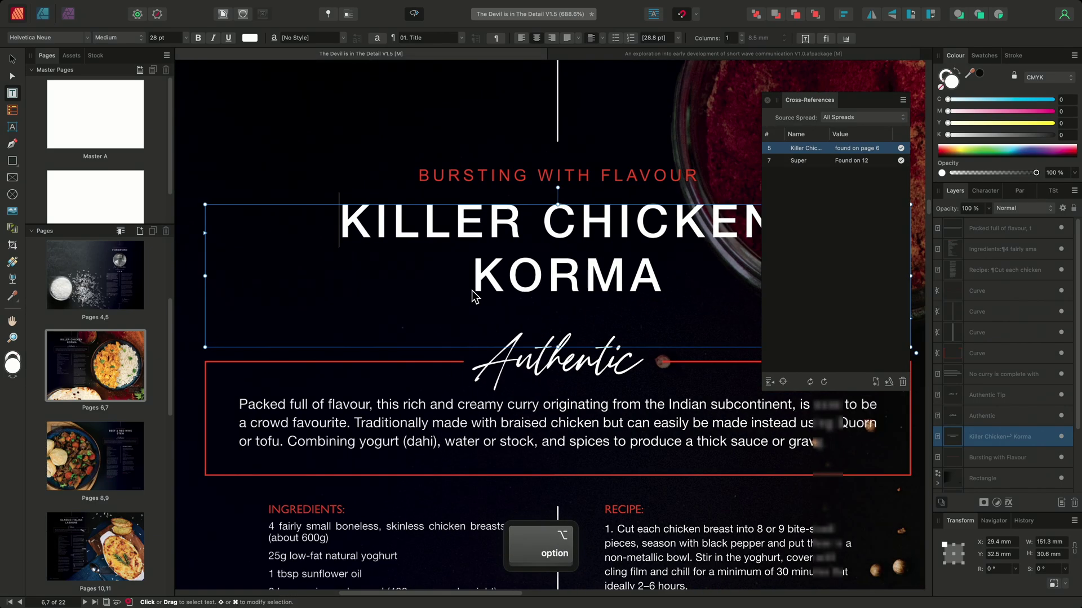
{"action": "scroll", "coordinate": [473, 296], "scroll_direction": "down", "scroll_amount": 3}
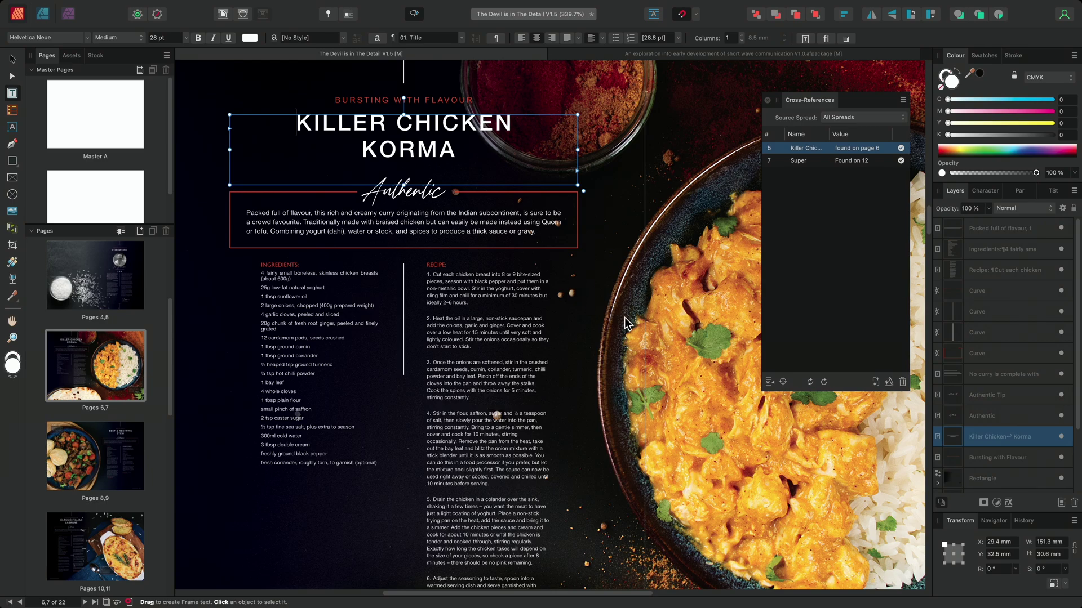
{"action": "left_click", "coordinate": [770, 385]}
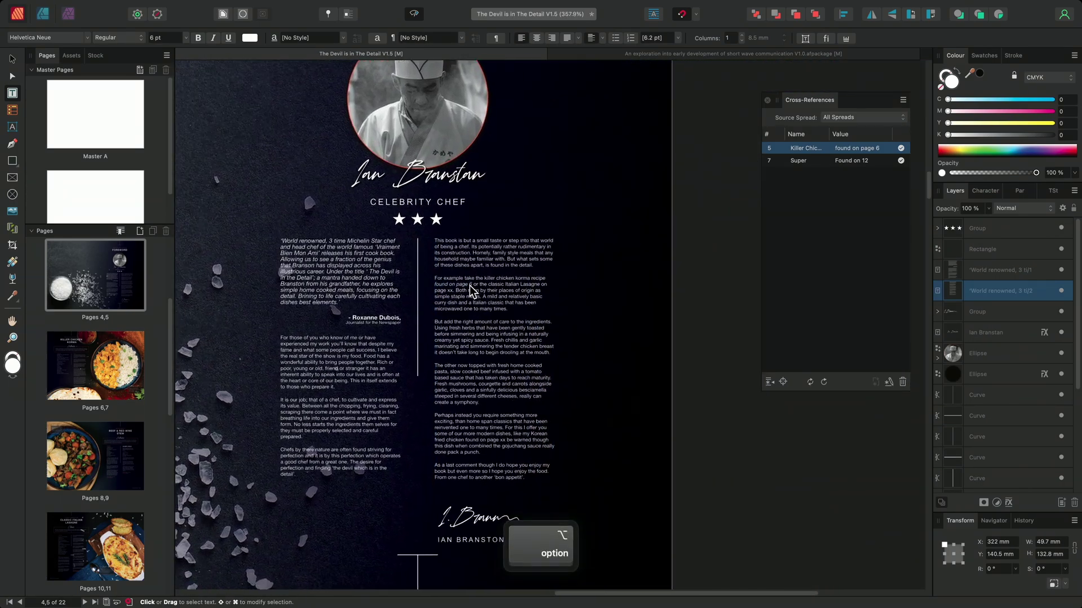
Step: Replace "on page xx." after Italian Lasagne with a cross-reference to the Classic Italian Lasagne title, using the "01. Found on page" preset
{"action": "scroll", "coordinate": [458, 295], "scroll_direction": "up", "scroll_amount": 10, "text": "alt"}
{"action": "scroll", "coordinate": [411, 300], "scroll_direction": "down", "scroll_amount": 3, "text": "alt"}
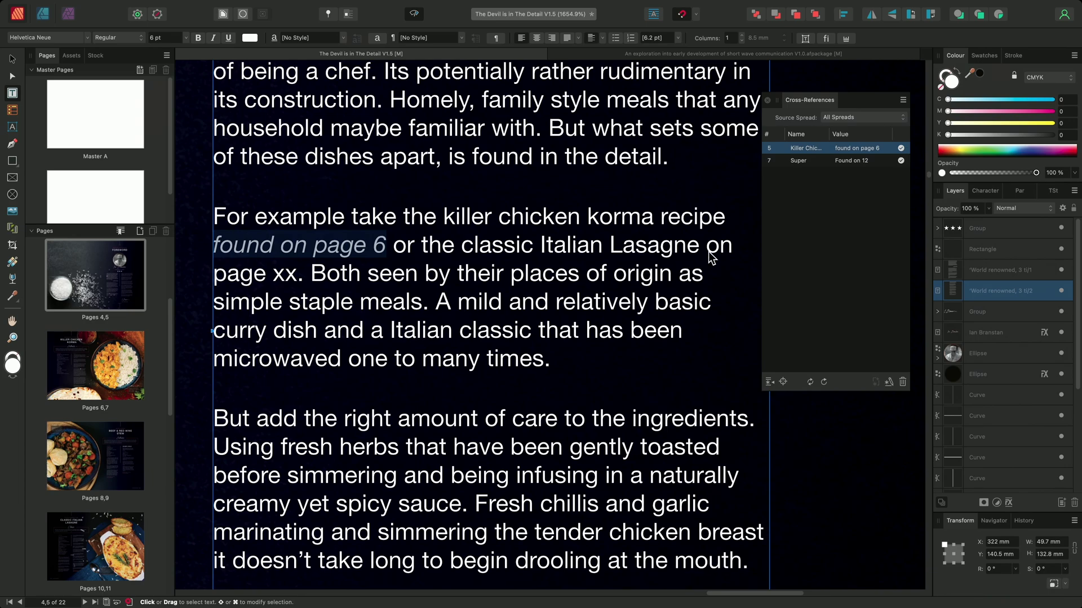
{"action": "left_click_drag", "start_coordinate": [707, 255], "coordinate": [303, 273]}
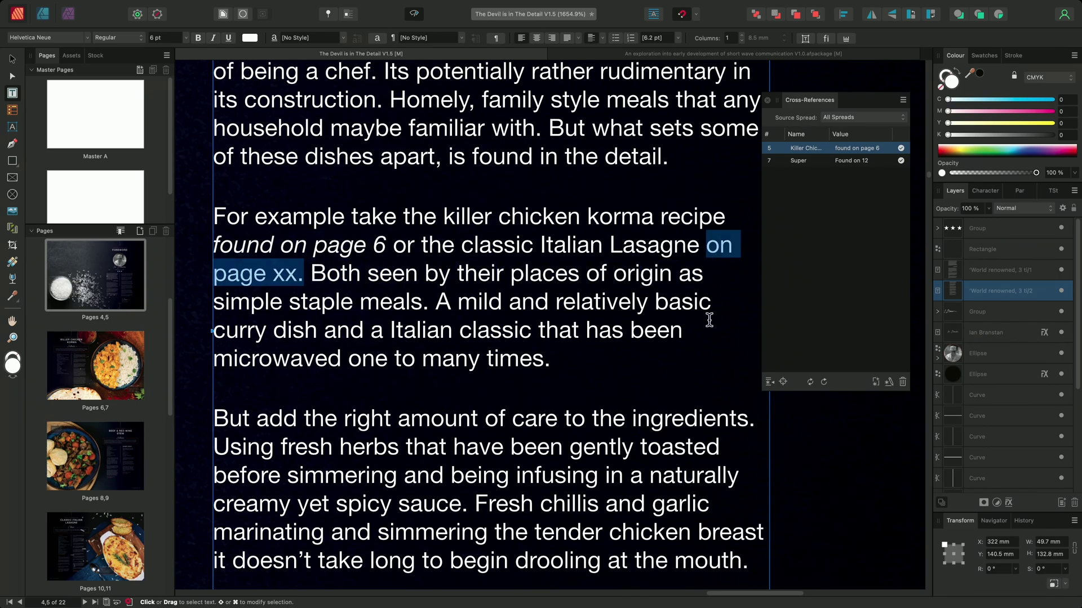
{"action": "left_click", "coordinate": [874, 380]}
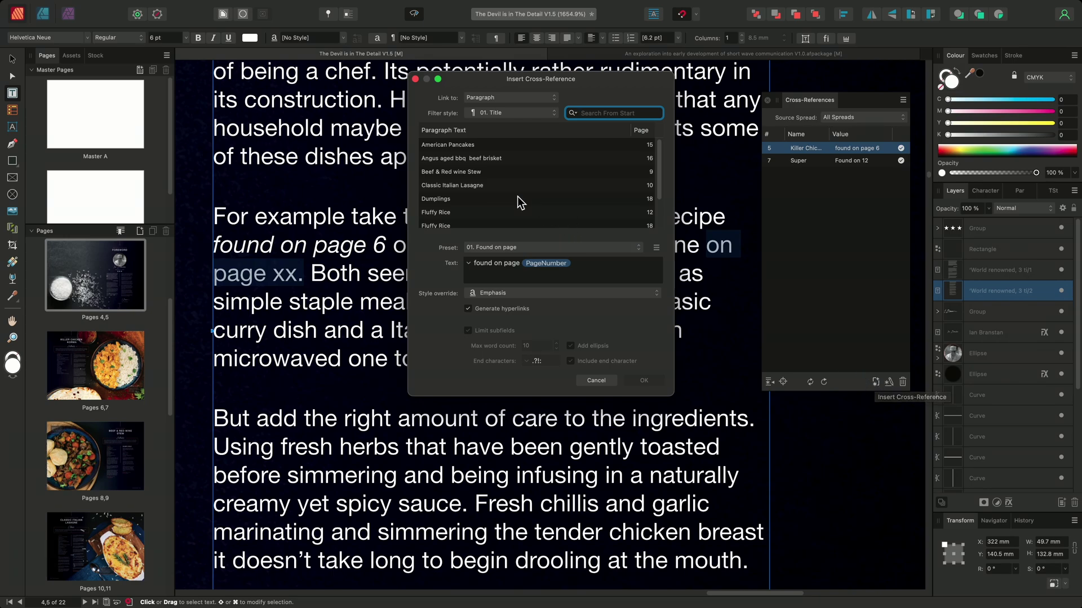
{"action": "left_click", "coordinate": [494, 186]}
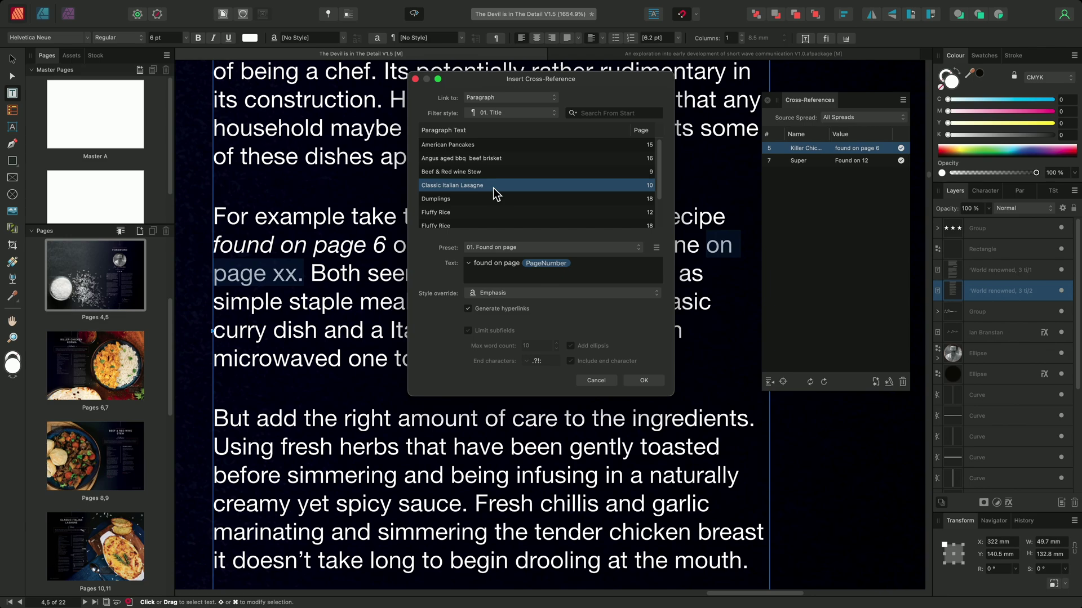
{"action": "left_click", "coordinate": [531, 249]}
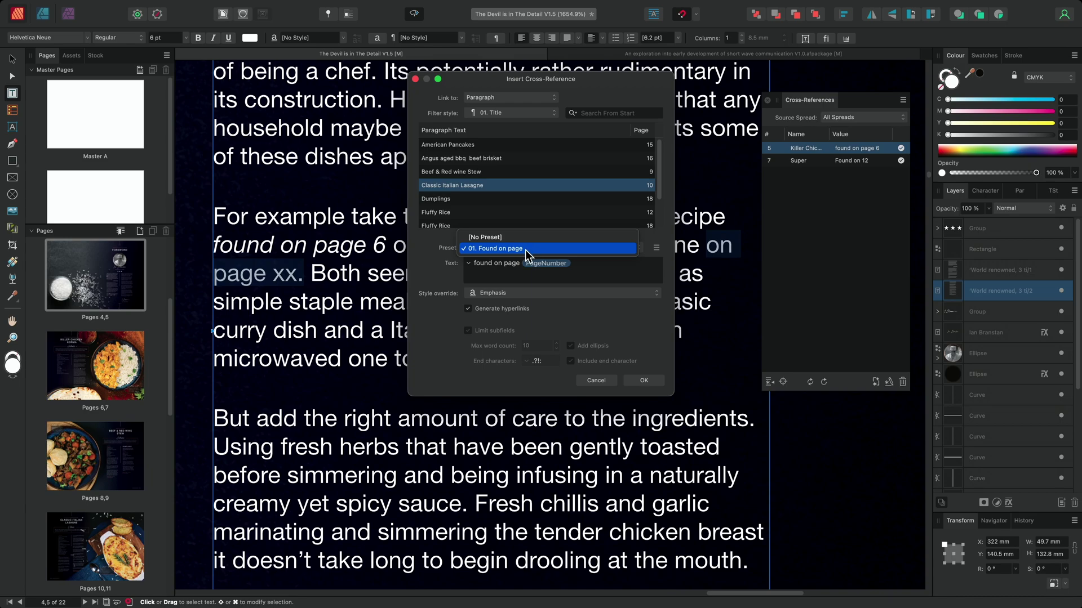
{"action": "left_click", "coordinate": [525, 249]}
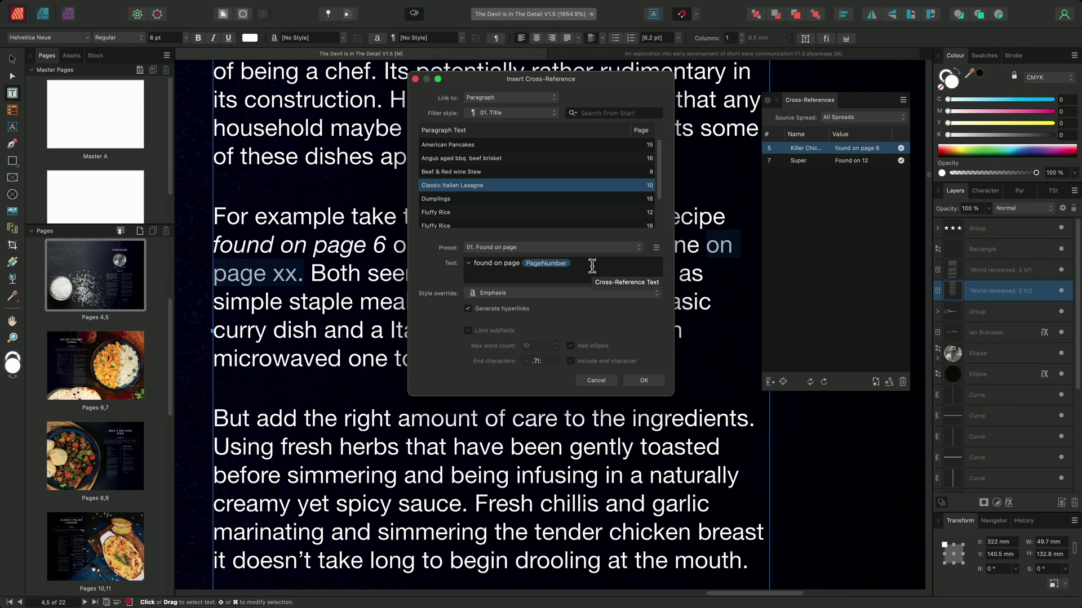
{"action": "left_click", "coordinate": [650, 383]}
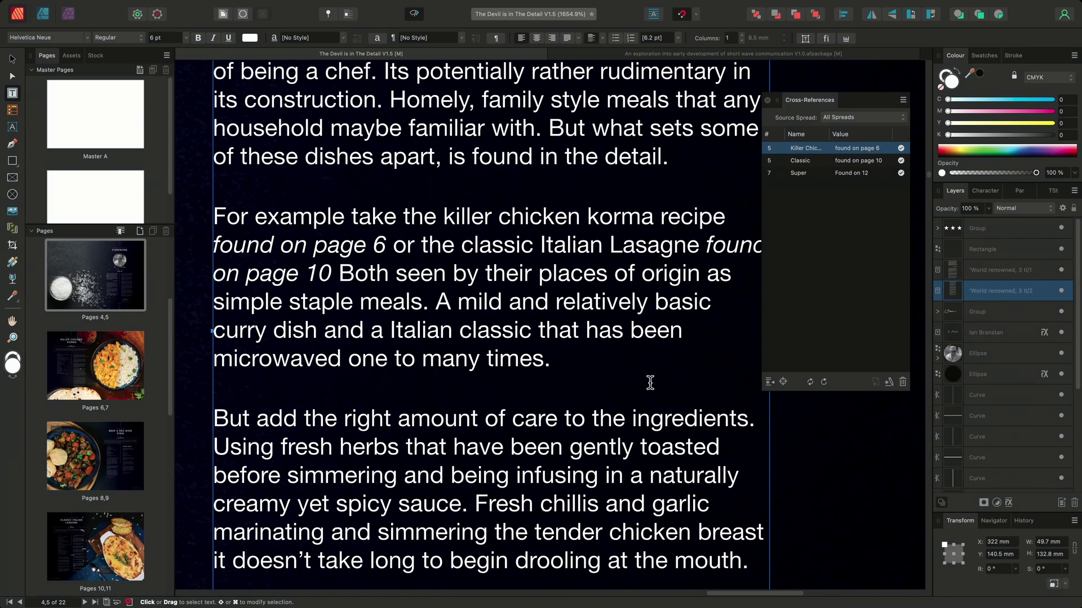
Step: Start a cross-reference over "found on page xx" in the Korean fried chicken sentence, linked to the Korean Fried Chicken title
{"action": "scroll", "coordinate": [484, 341], "scroll_direction": "down", "scroll_amount": 3}
{"action": "scroll", "coordinate": [484, 340], "scroll_direction": "down", "scroll_amount": 13}
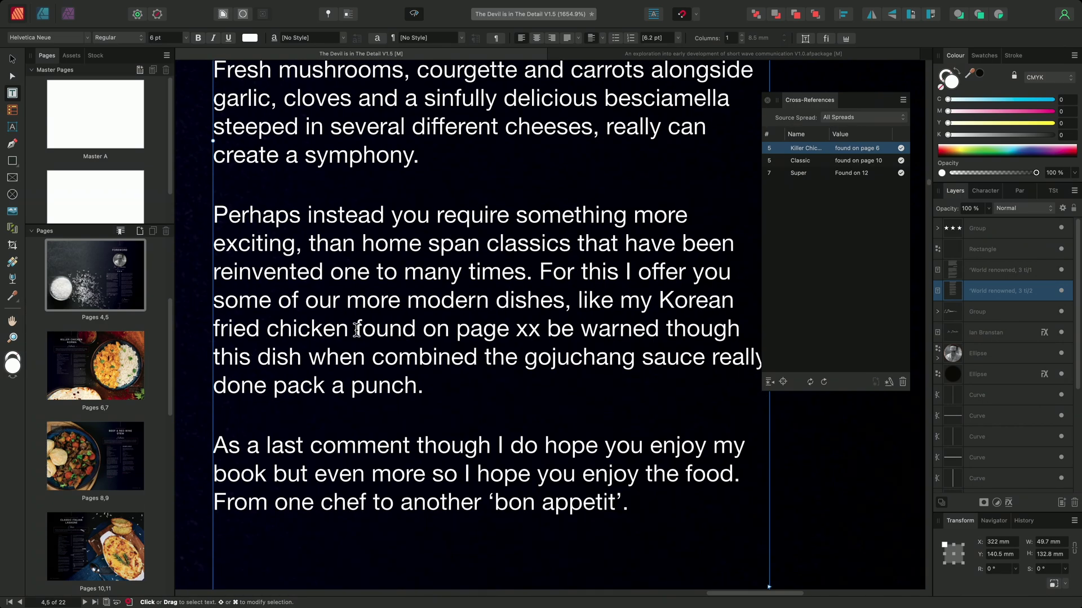
{"action": "left_click_drag", "start_coordinate": [355, 330], "coordinate": [542, 331]}
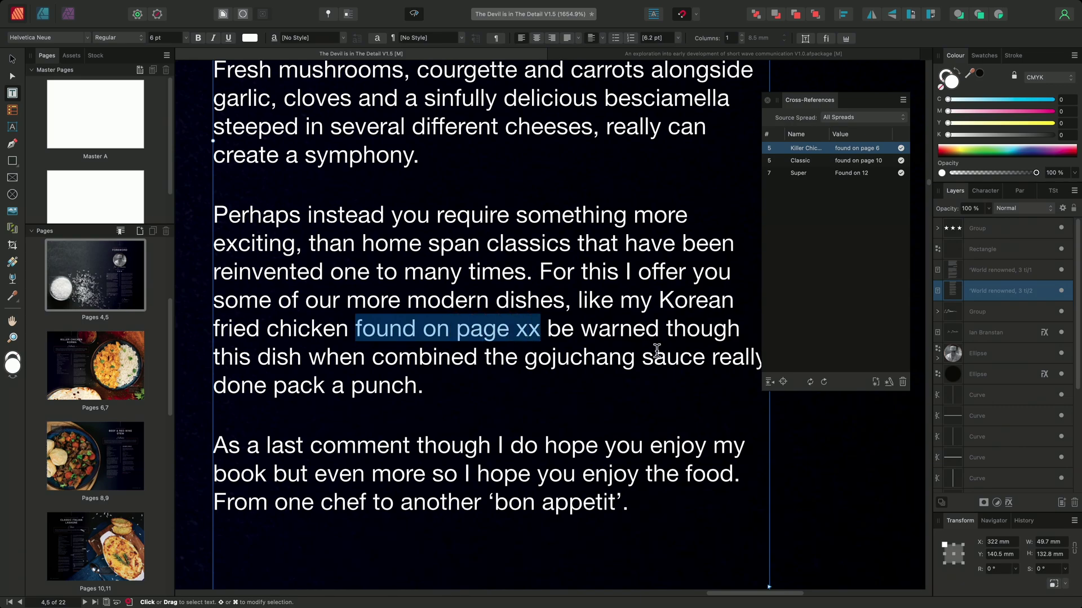
{"action": "left_click", "coordinate": [876, 382]}
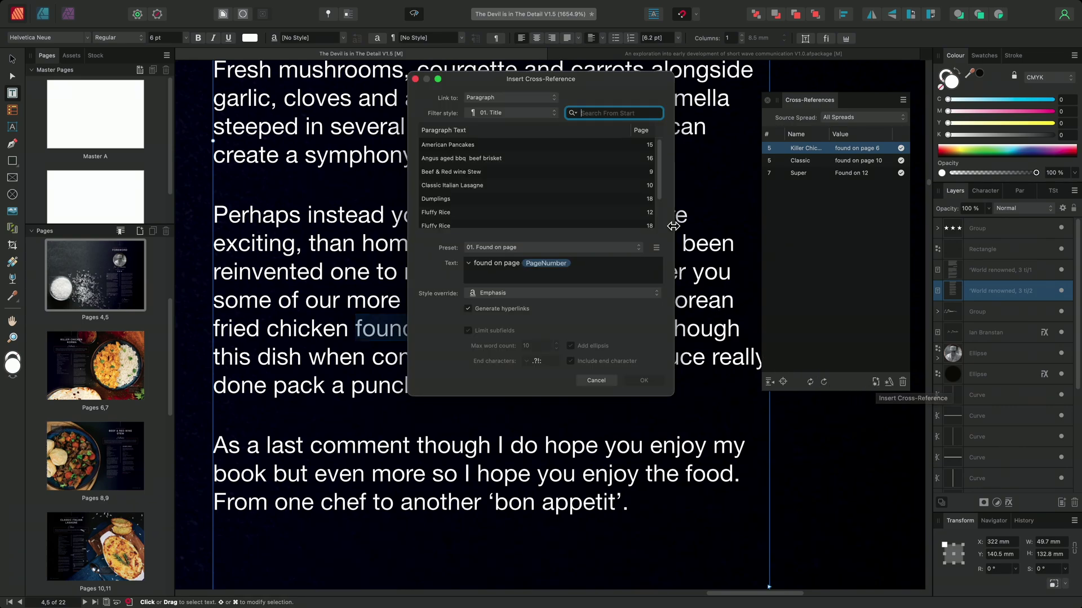
{"action": "left_click_drag", "start_coordinate": [659, 178], "coordinate": [660, 224]}
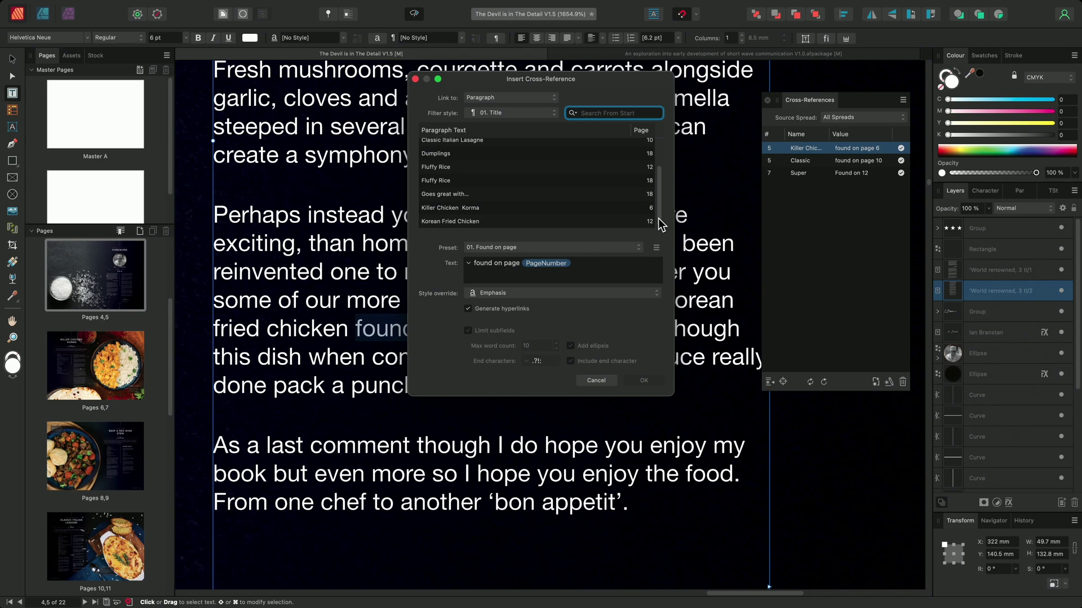
{"action": "left_click", "coordinate": [491, 223]}
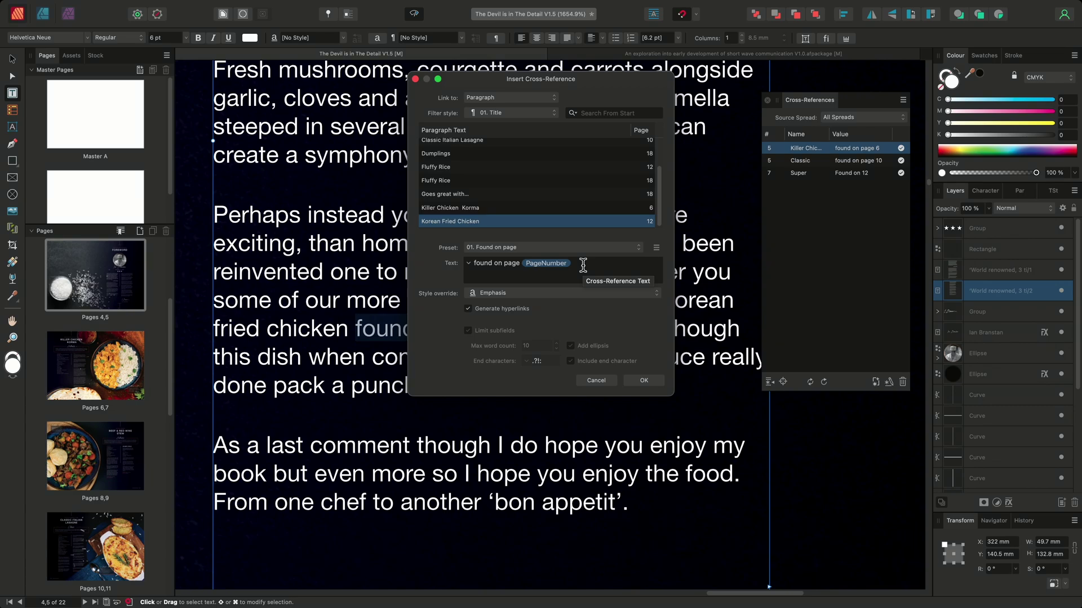
Step: Change the Korean Fried Chicken cross-reference's wording to "see on page" before the page number field and apply it
{"action": "double_click", "coordinate": [488, 263]}
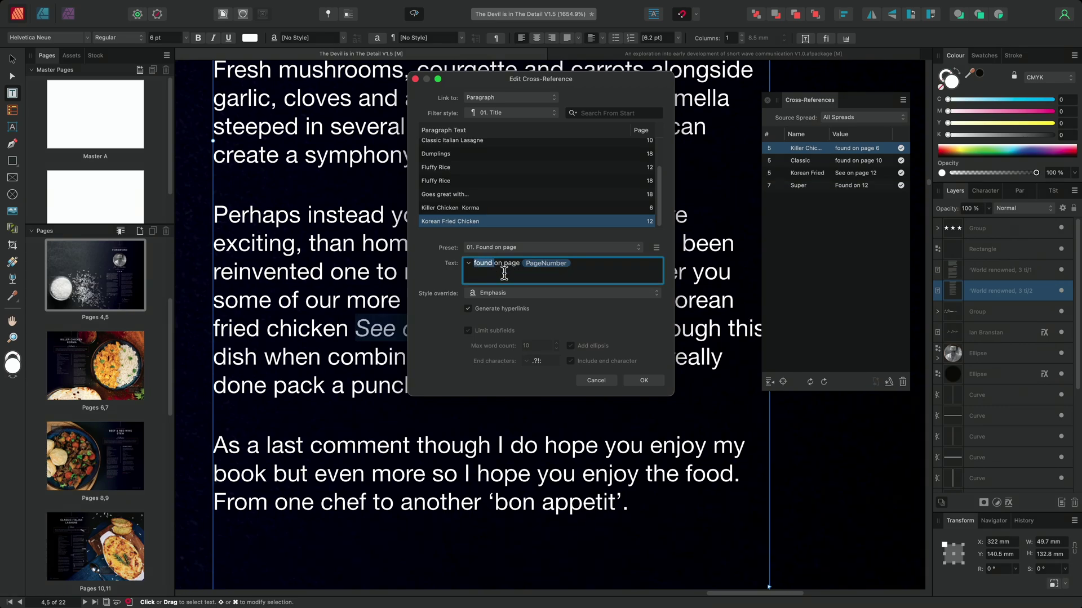
{"action": "type", "text": "See"}
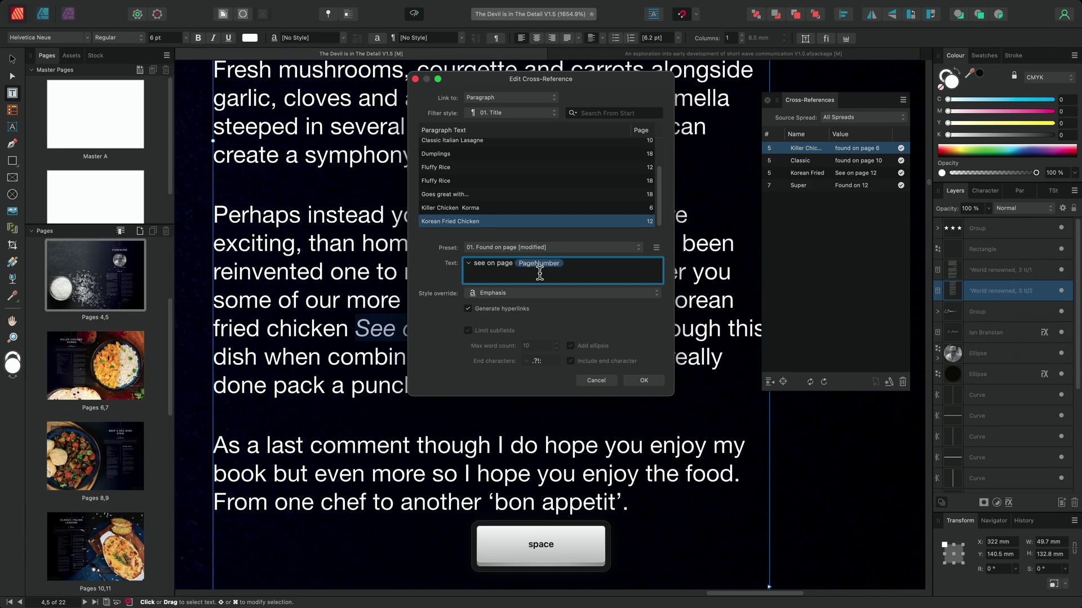
{"action": "left_click", "coordinate": [656, 248]}
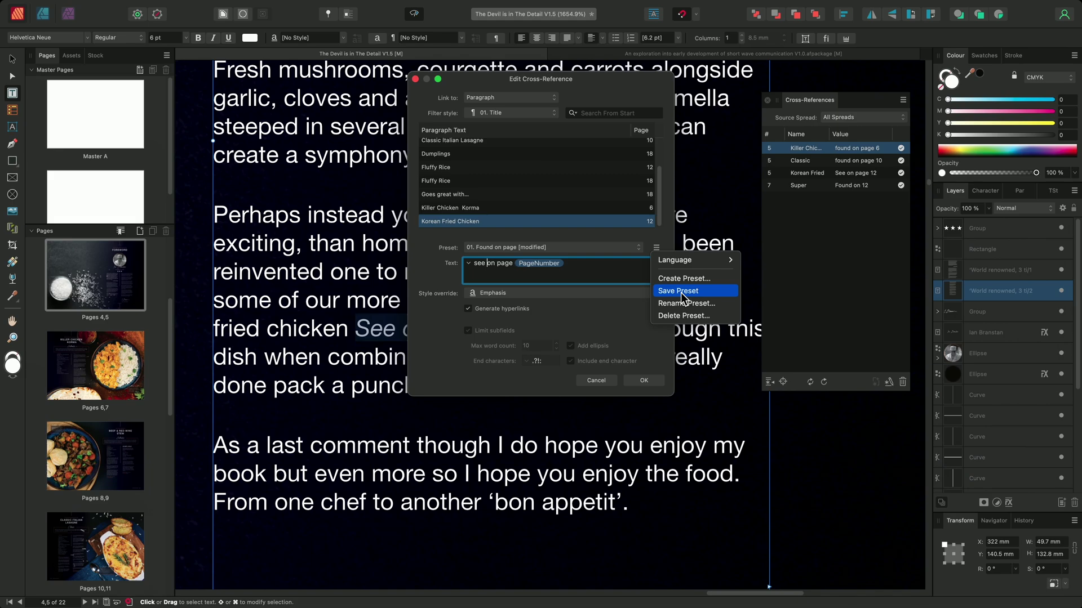
{"action": "left_click", "coordinate": [653, 387]}
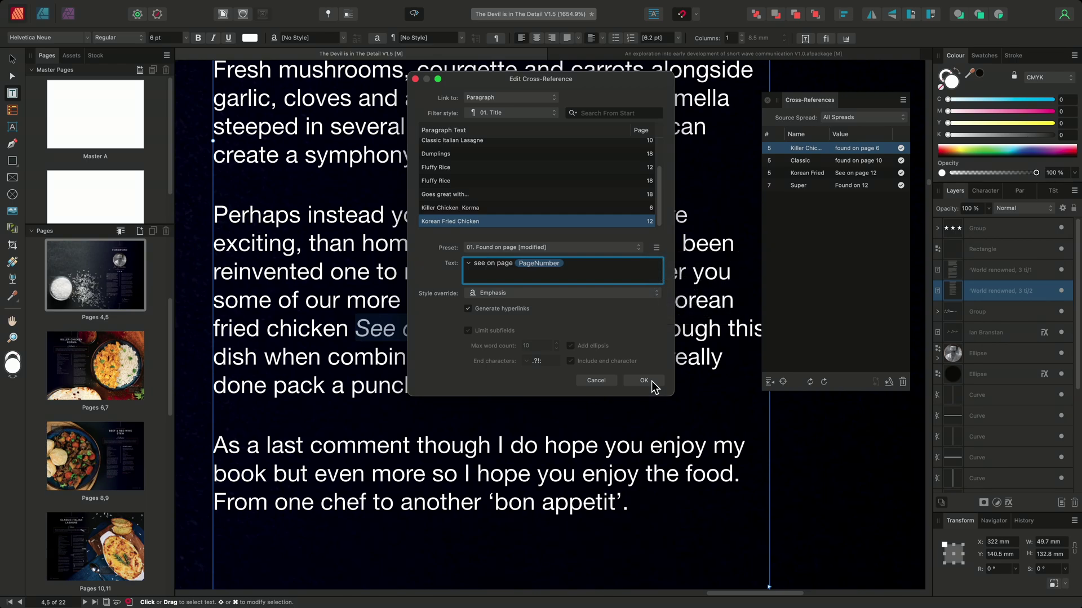
{"action": "left_click", "coordinate": [652, 382]}
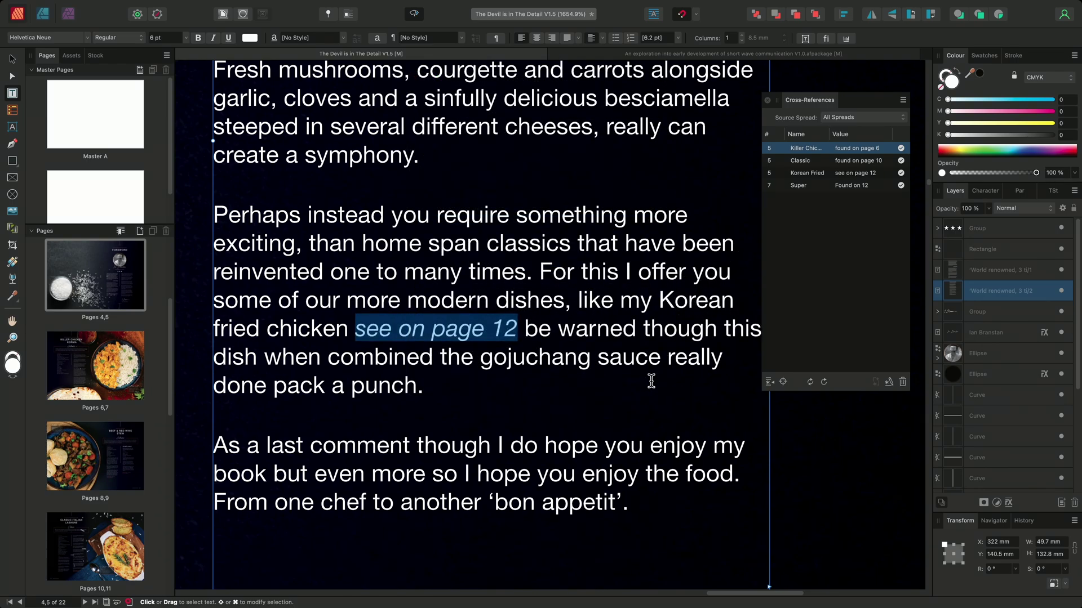
Step: Follow the Super cross-reference to its source in the Authentic Tip text, and on to its target title
{"action": "scroll", "coordinate": [649, 305], "scroll_direction": "down", "scroll_amount": 3}
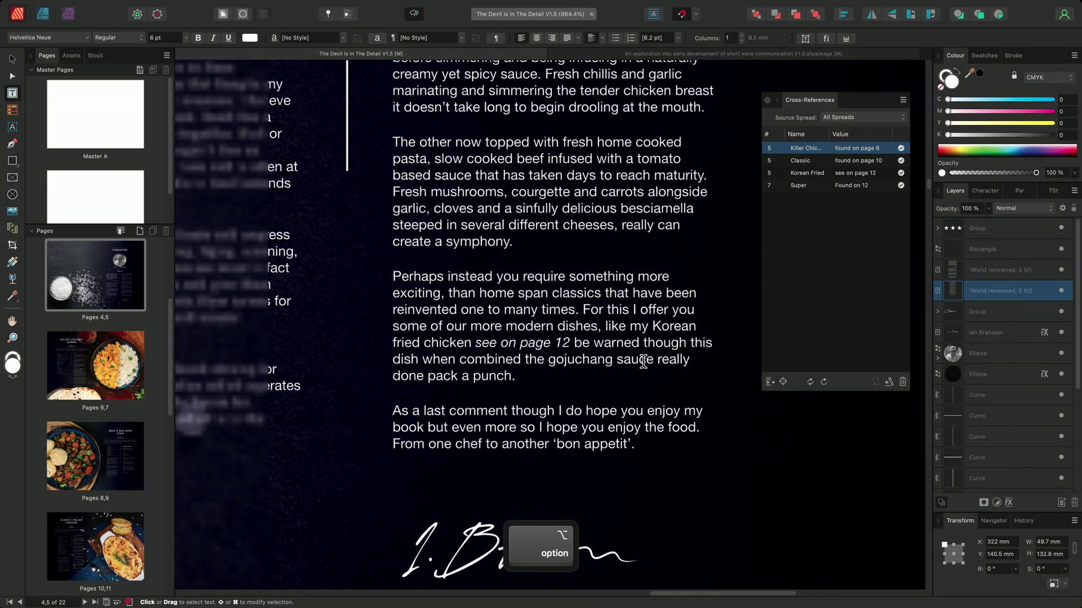
{"action": "scroll", "coordinate": [649, 304], "scroll_direction": "right", "scroll_amount": 5}
{"action": "scroll", "coordinate": [499, 385], "scroll_direction": "up", "scroll_amount": 3}
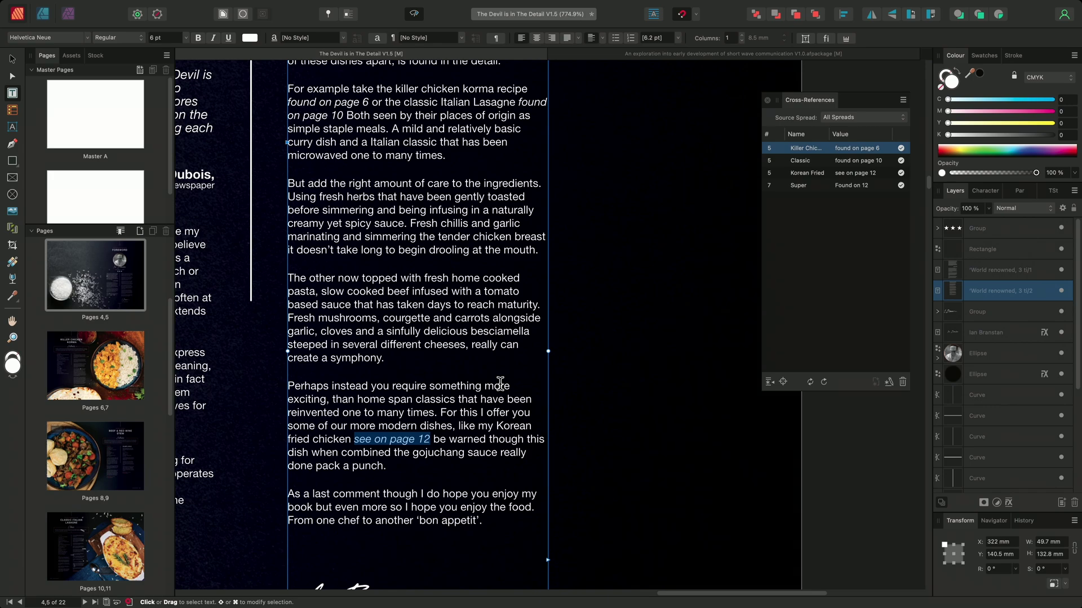
{"action": "left_click", "coordinate": [818, 186]}
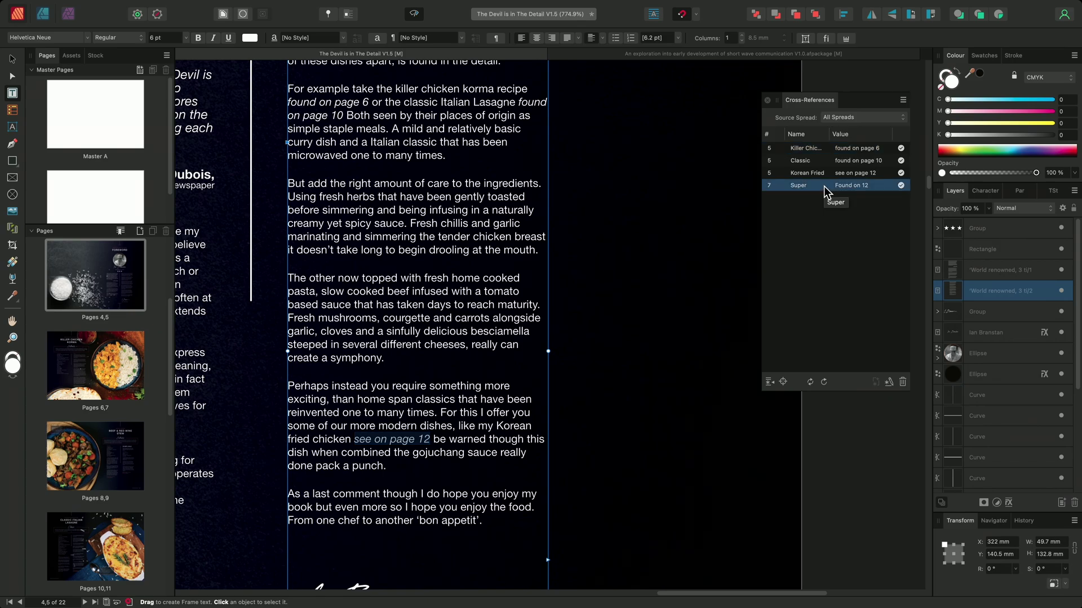
{"action": "left_click", "coordinate": [769, 381]}
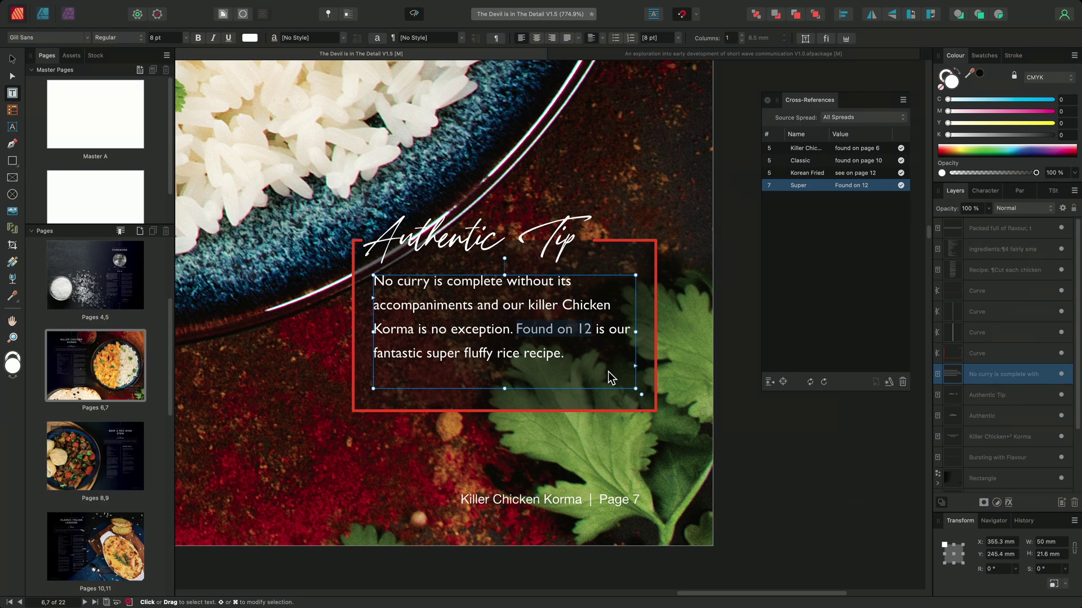
{"action": "left_click", "coordinate": [783, 382]}
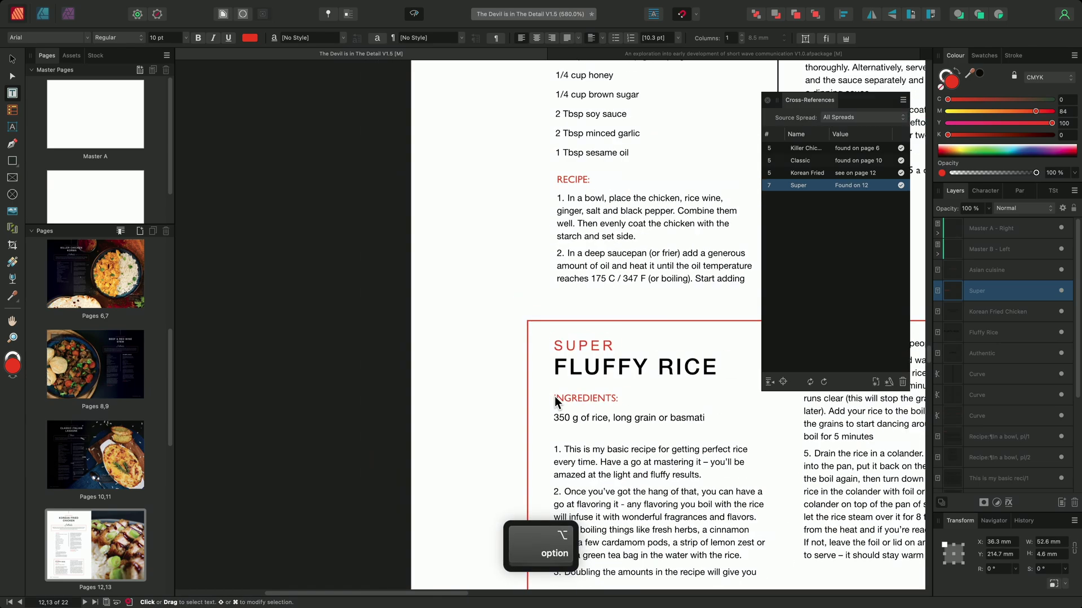
Step: View the whole Korean Fried Chicken spread with its Fluffy Rice box, and open the spread for pages 18,19
{"action": "scroll", "coordinate": [554, 396], "scroll_direction": "down", "scroll_amount": 5}
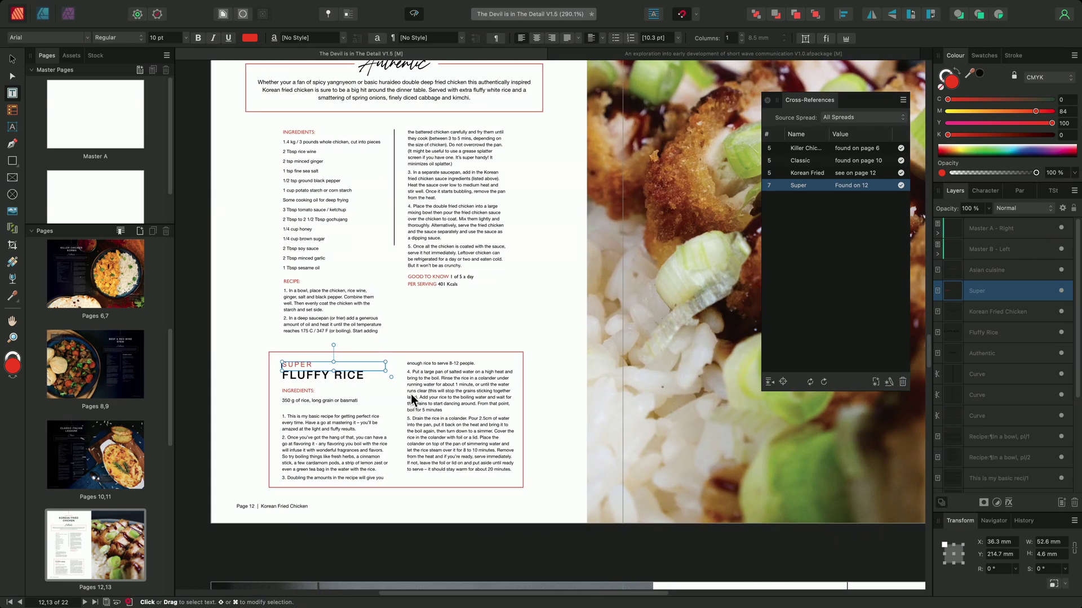
{"action": "scroll", "coordinate": [402, 354], "scroll_direction": "up", "scroll_amount": 3}
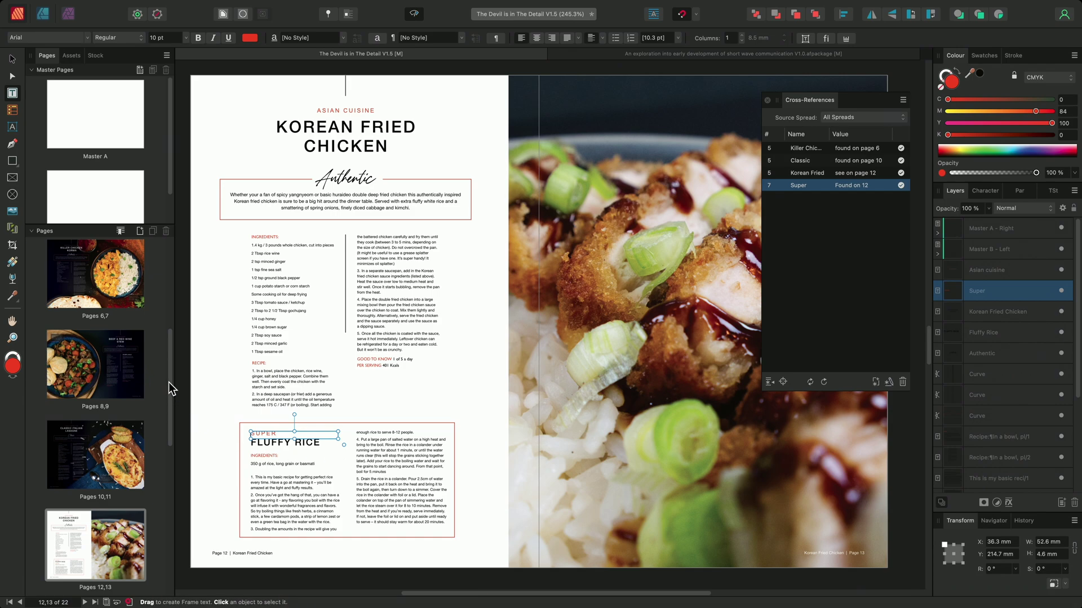
{"action": "scroll", "coordinate": [169, 389], "scroll_direction": "down", "scroll_amount": 10}
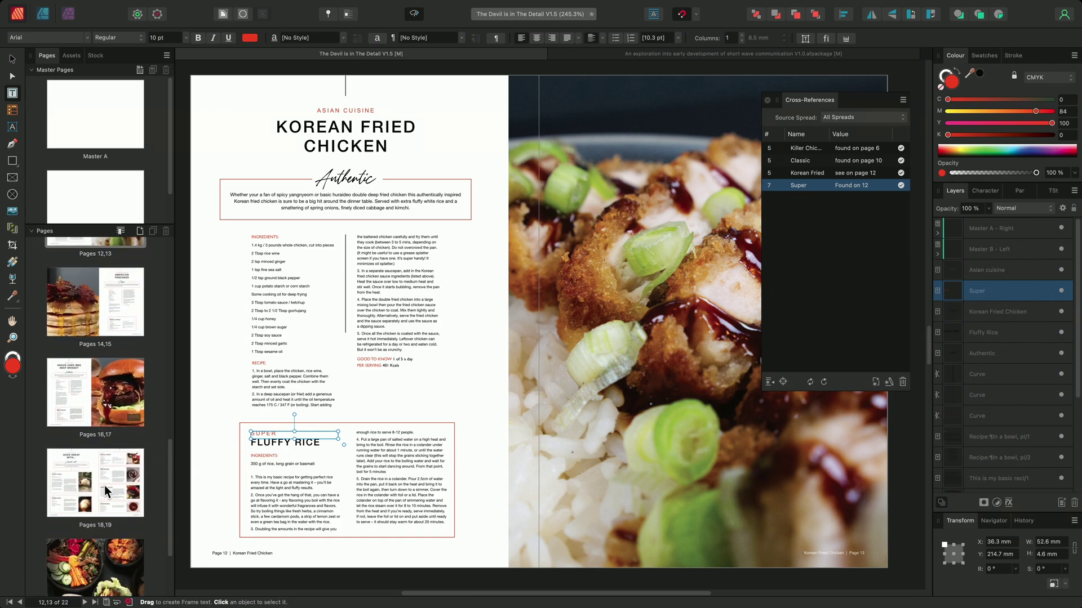
{"action": "left_click", "coordinate": [94, 485]}
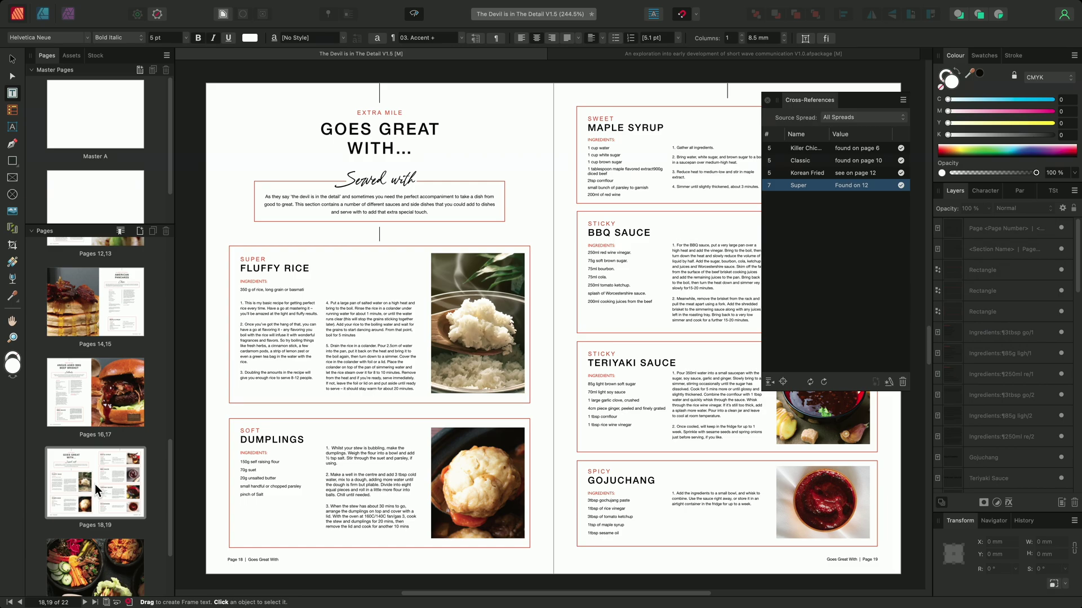
Step: Edit the cross-reference in the Authentic Tip text, relinking it to the Fluffy Rice title on page 18
{"action": "left_click", "coordinate": [769, 382]}
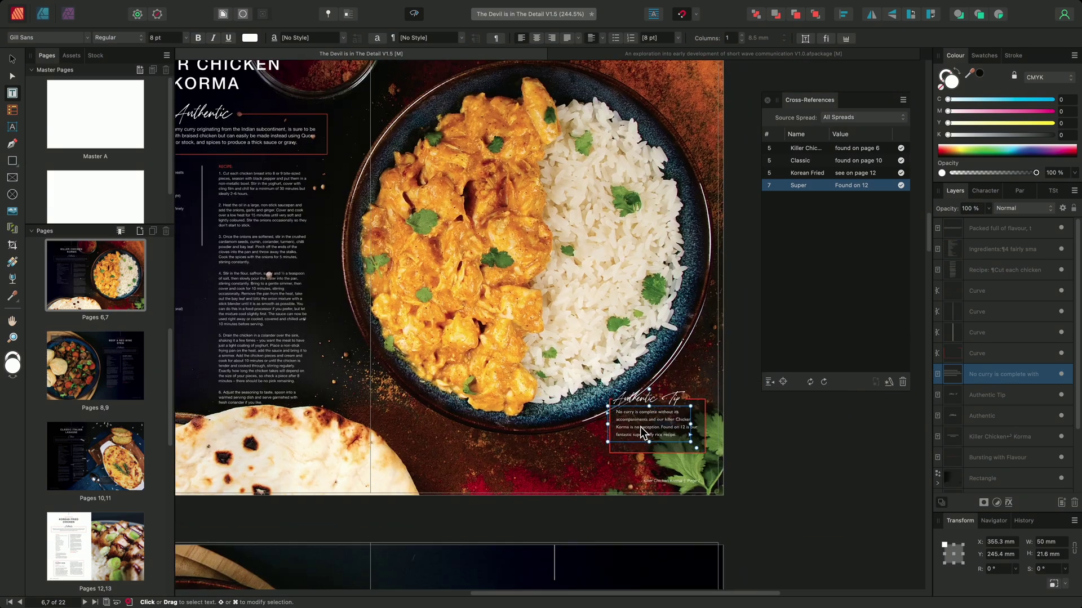
{"action": "scroll", "coordinate": [580, 407], "scroll_direction": "up", "scroll_amount": 5}
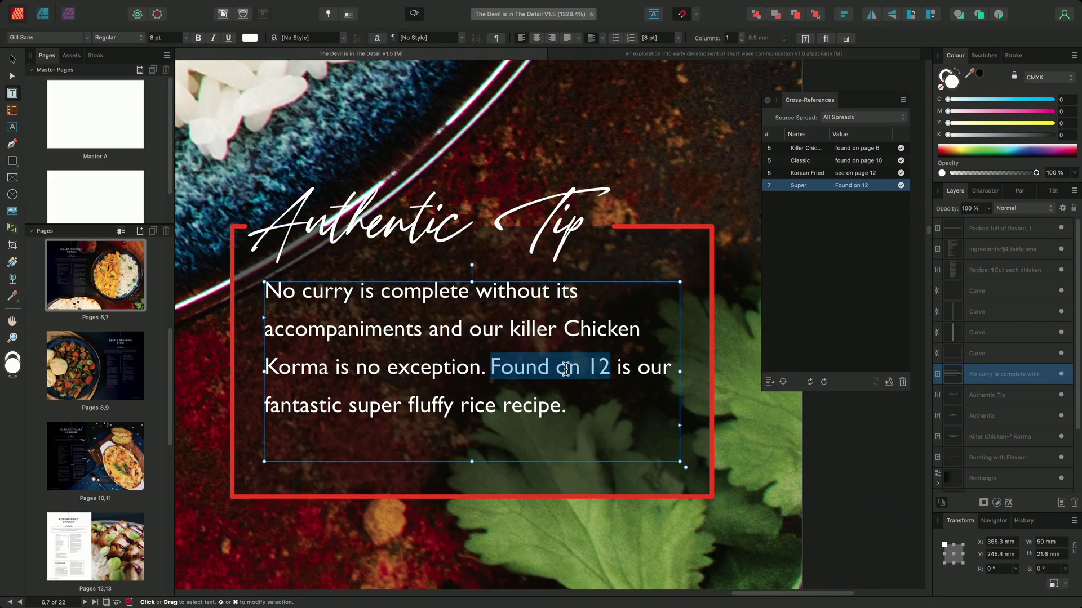
{"action": "right_click", "coordinate": [566, 370]}
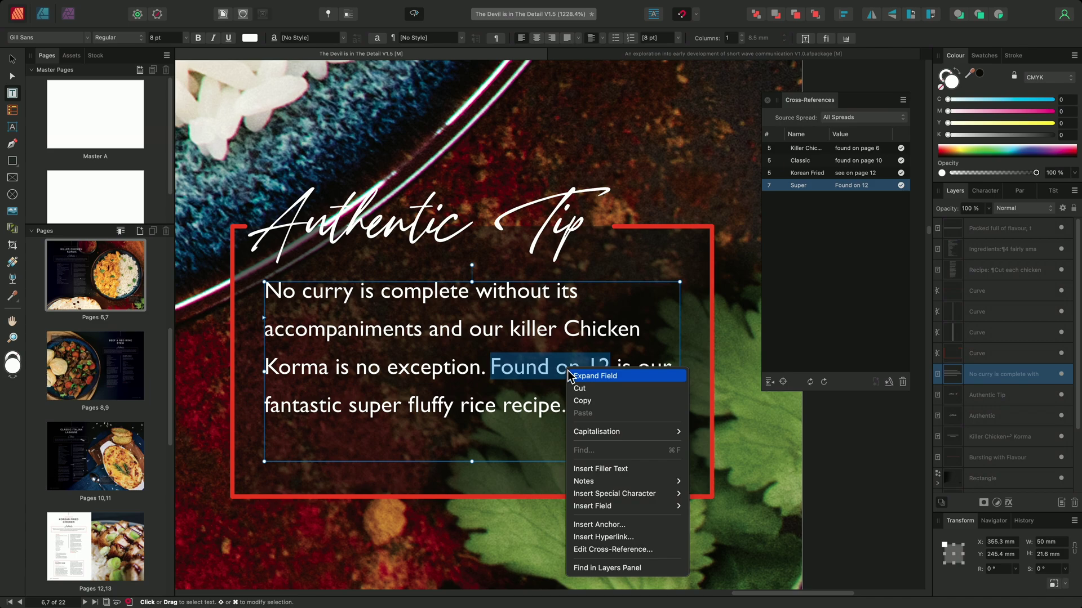
{"action": "left_click", "coordinate": [615, 549]}
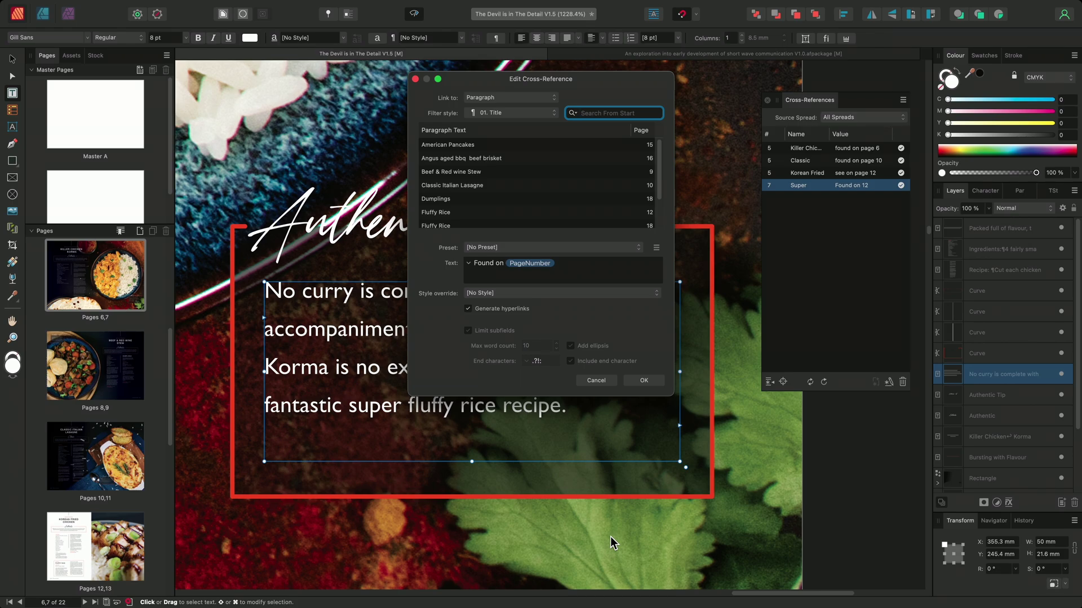
{"action": "left_click_drag", "start_coordinate": [658, 184], "coordinate": [660, 210]}
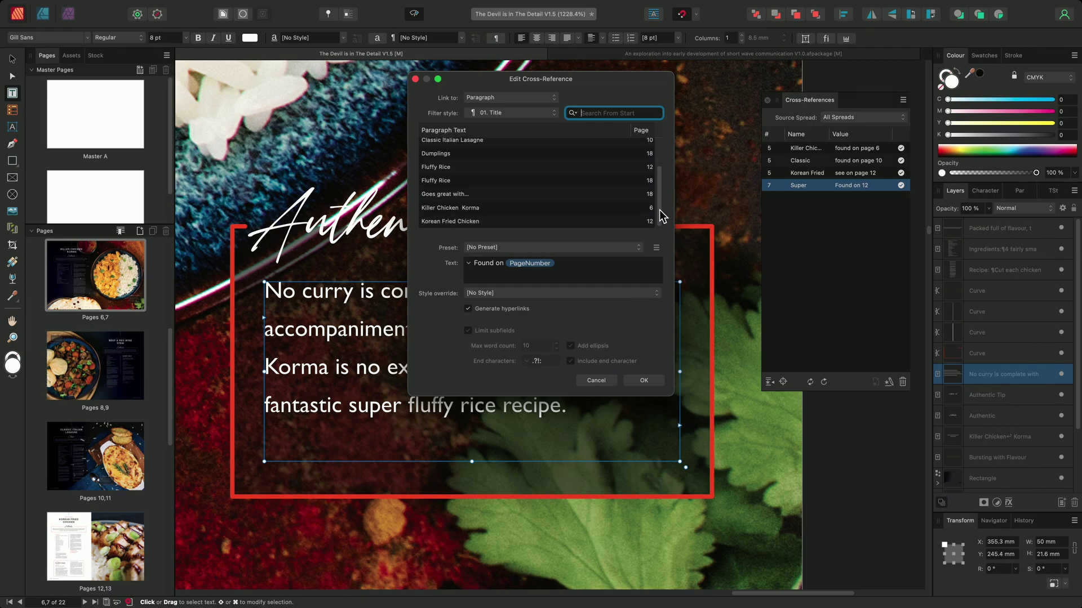
{"action": "left_click", "coordinate": [468, 181]}
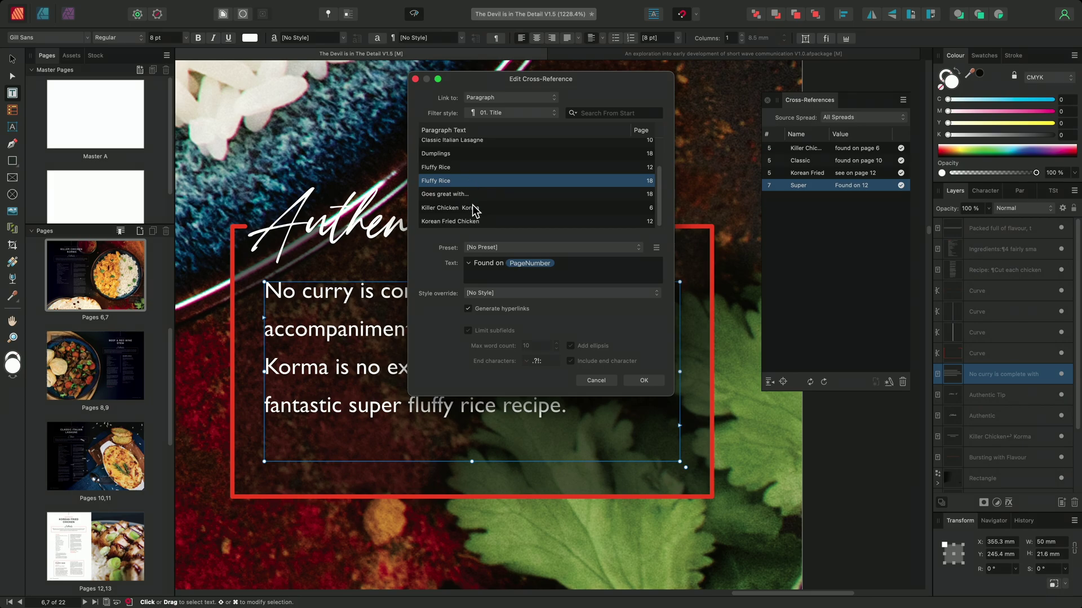
Step: Replace the Fluffy Rice cross-reference's wording with "See" followed by the section name field
{"action": "left_click", "coordinate": [585, 268]}
{"action": "left_click_drag", "start_coordinate": [570, 263], "coordinate": [453, 258]}
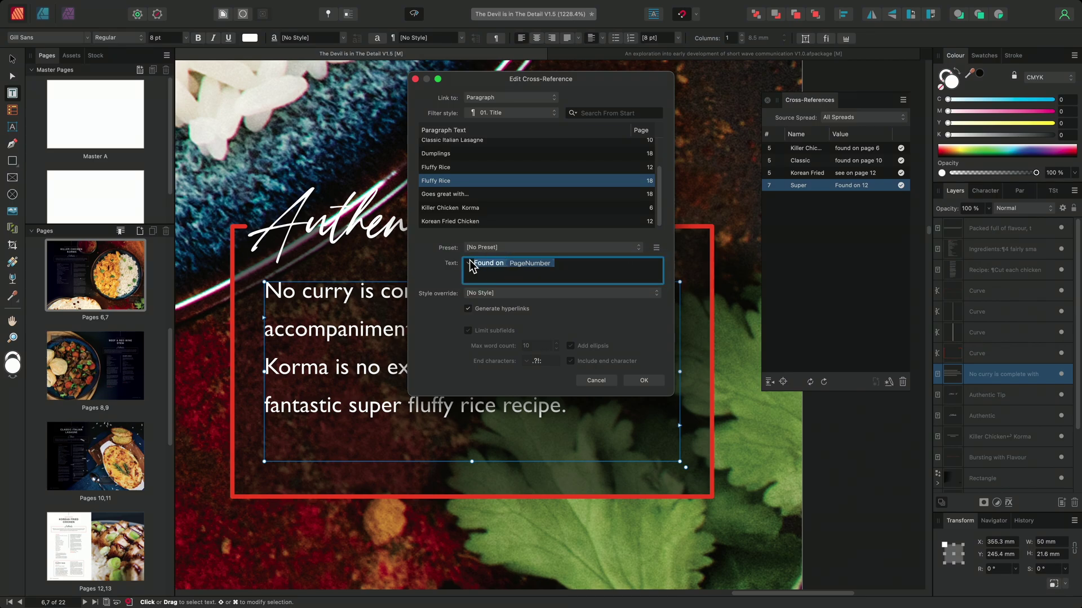
{"action": "key", "text": "BackSpace"}
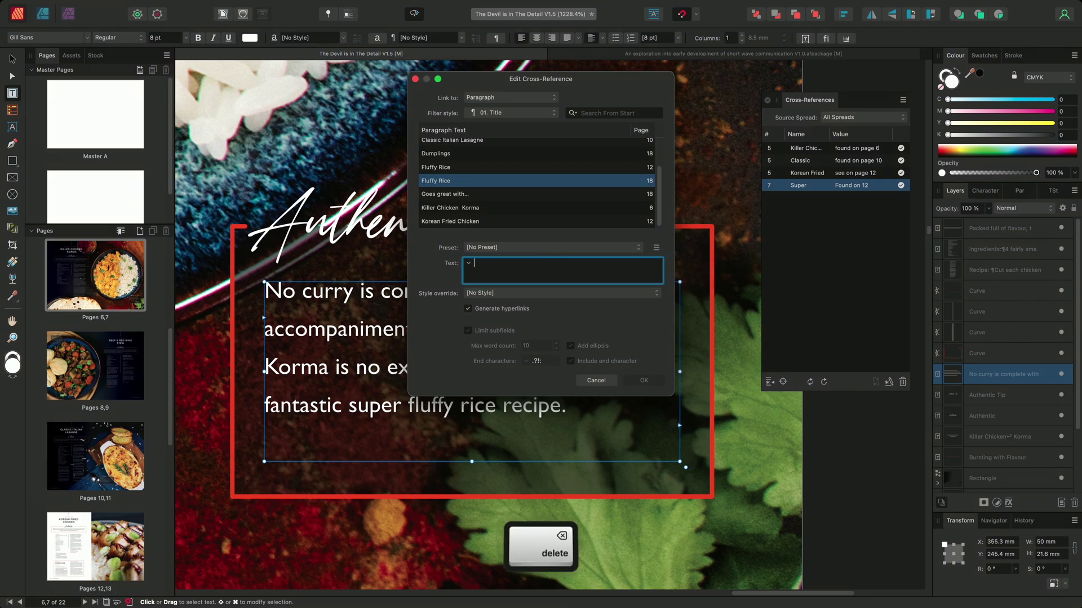
{"action": "type", "text": "See"}
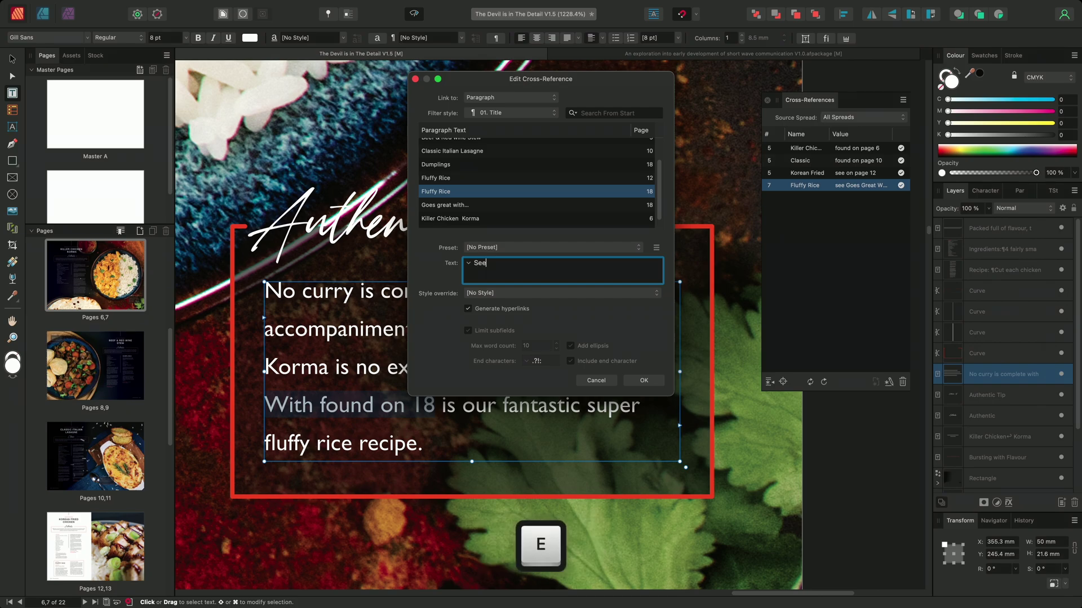
{"action": "left_click", "coordinate": [468, 263]}
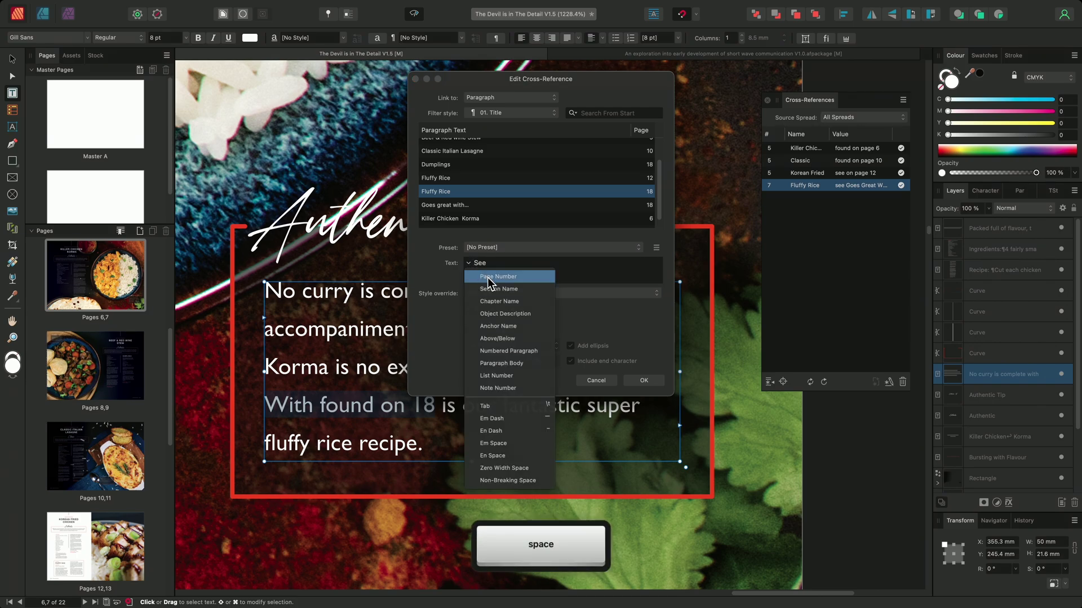
{"action": "left_click", "coordinate": [529, 291]}
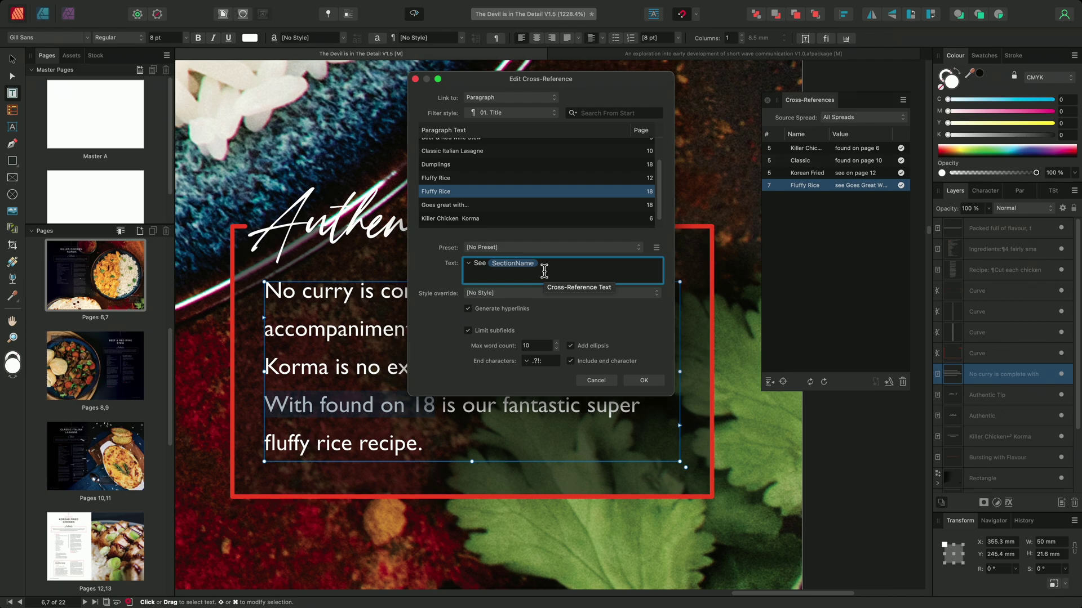
Step: Add "found on" and the page number field to the end of the cross-reference's wording and apply the edit
{"action": "type", "text": "fou"}
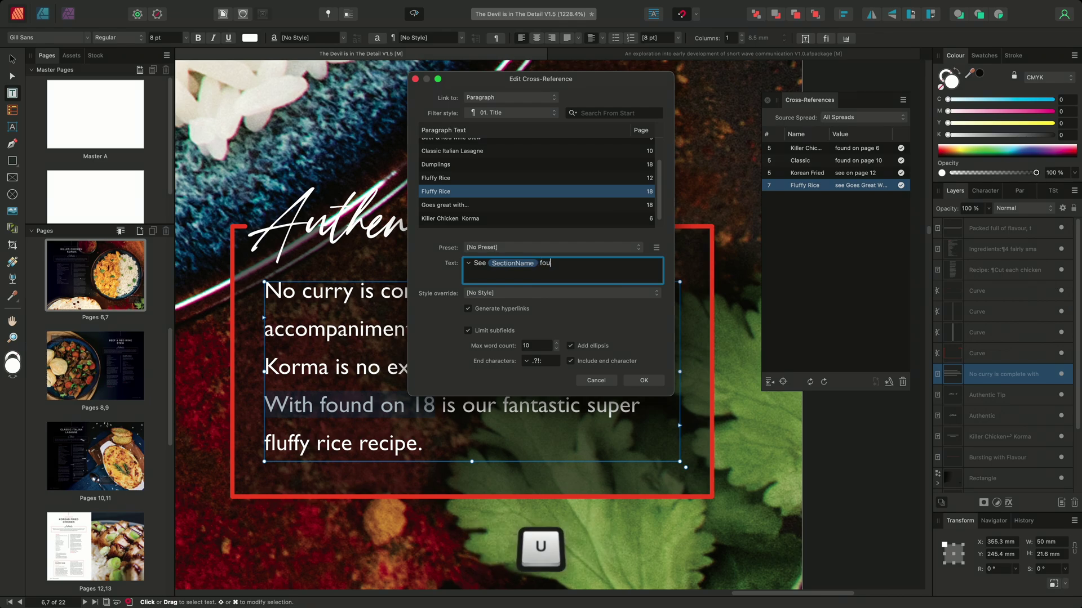
{"action": "type", "text": "nd on"}
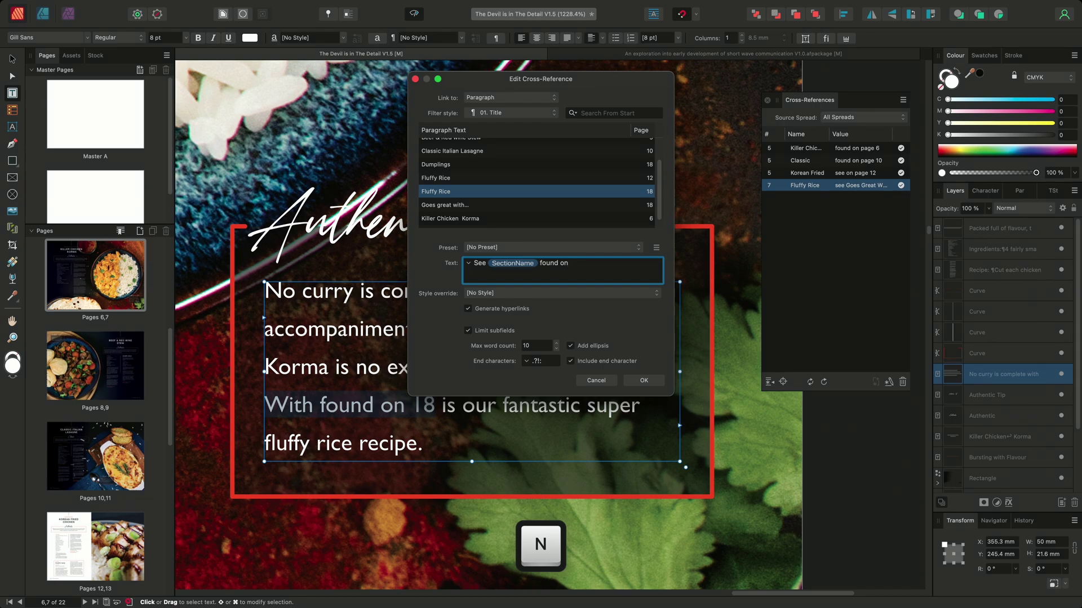
{"action": "left_click", "coordinate": [468, 265]}
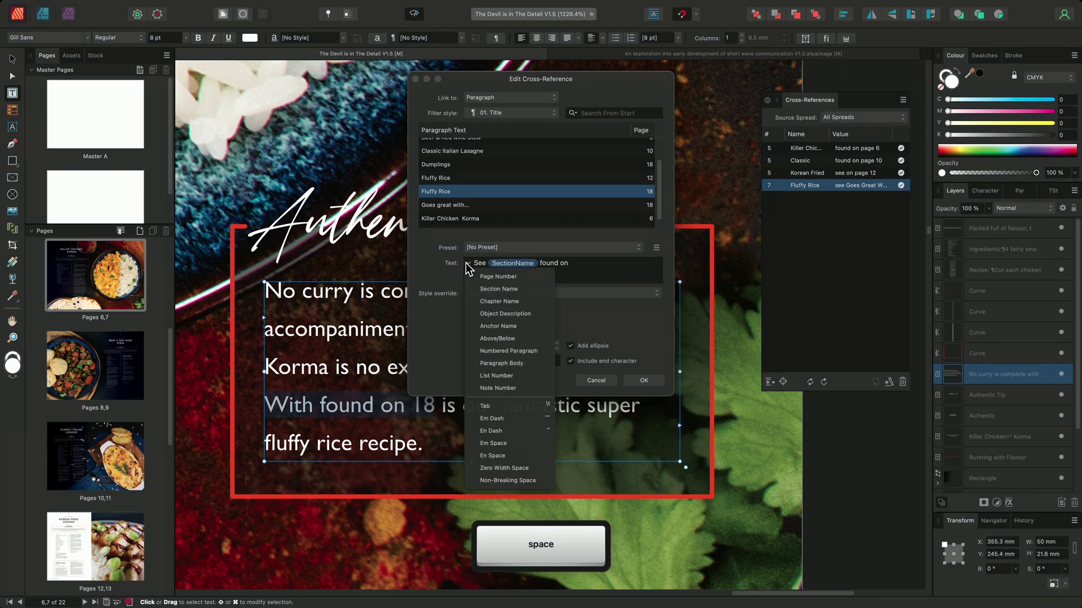
{"action": "left_click", "coordinate": [529, 277]}
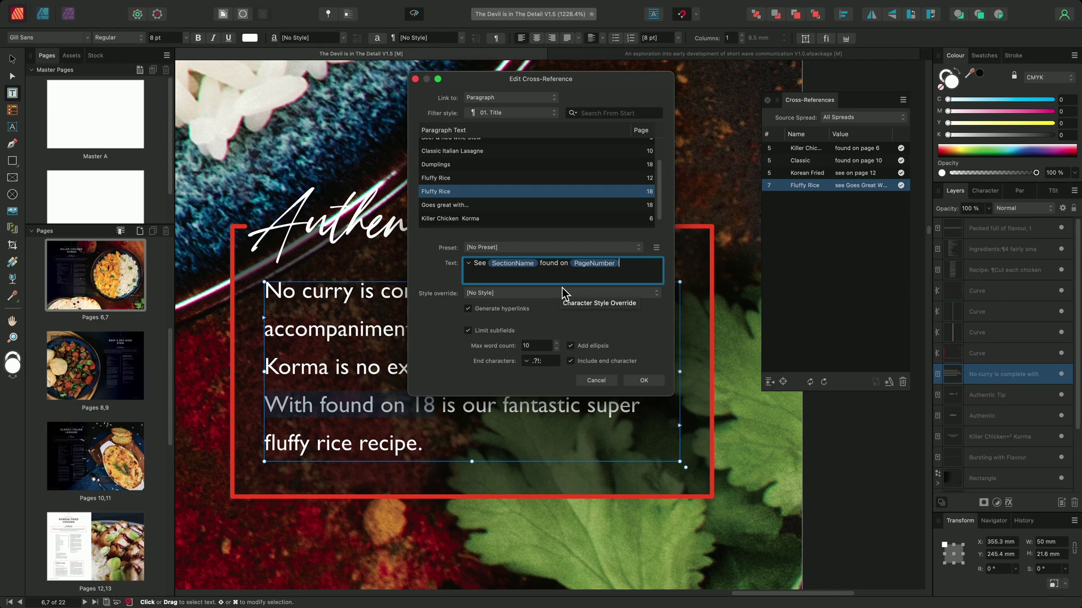
{"action": "left_click", "coordinate": [644, 382]}
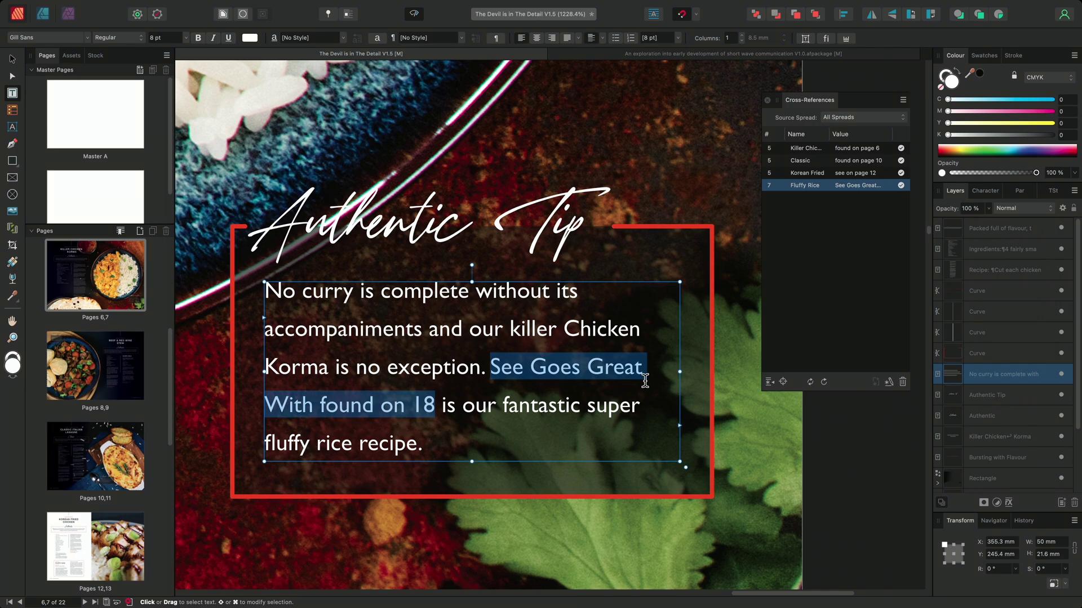
Step: Go to the Teriyaki Sauce recipe on the spread for pages 18,19 and bring up the document's Anchors list
{"action": "scroll", "coordinate": [85, 545], "scroll_direction": "down", "scroll_amount": 5}
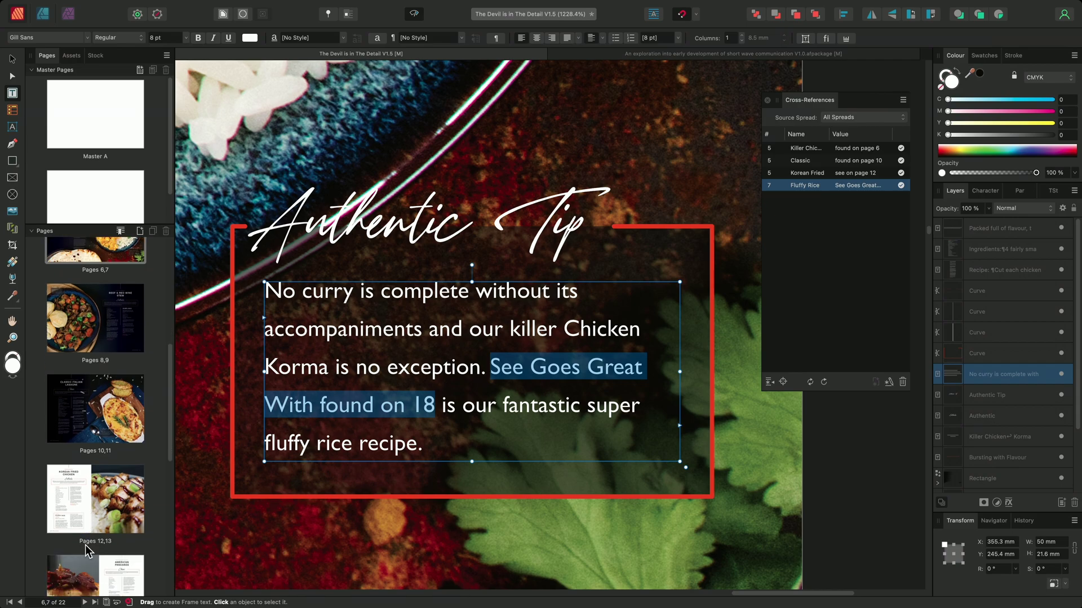
{"action": "scroll", "coordinate": [85, 546], "scroll_direction": "down", "scroll_amount": 4}
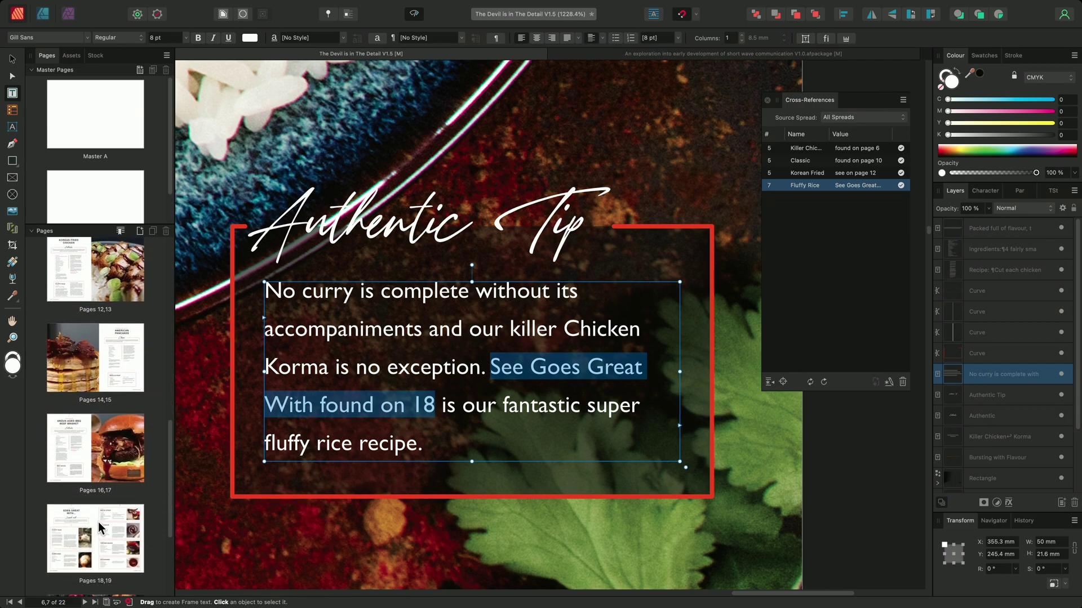
{"action": "double_click", "coordinate": [98, 522]}
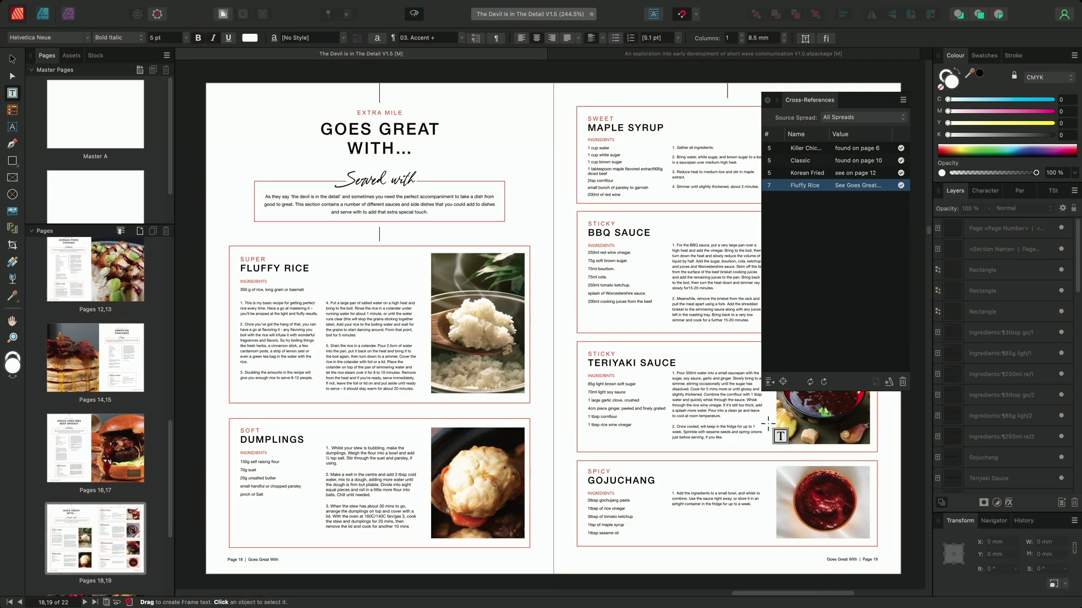
{"action": "scroll", "coordinate": [767, 423], "scroll_direction": "up", "scroll_amount": 5}
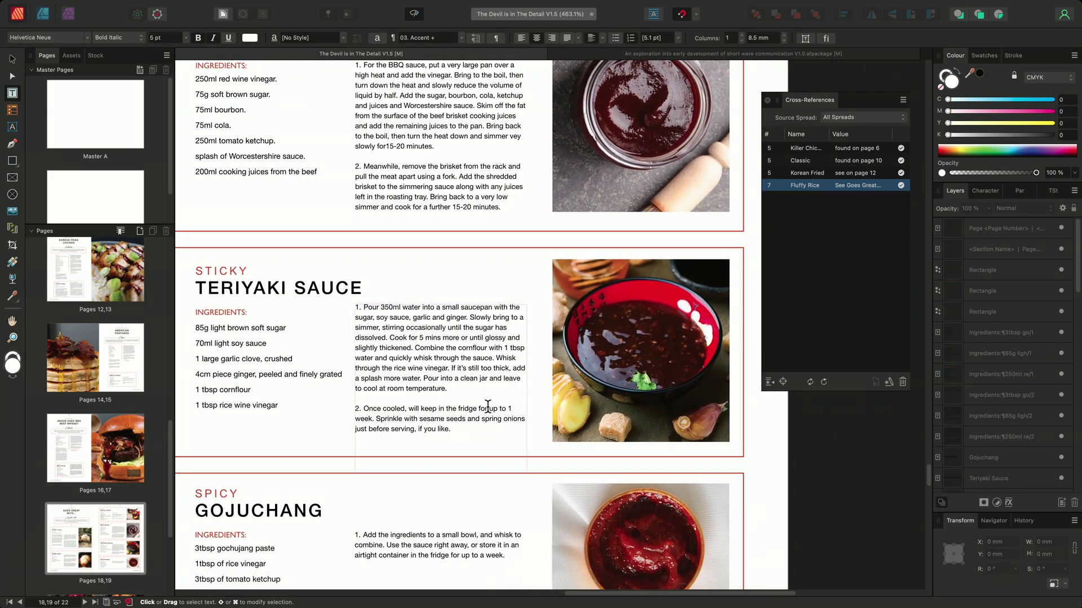
{"action": "scroll", "coordinate": [488, 407], "scroll_direction": "down", "scroll_amount": 2}
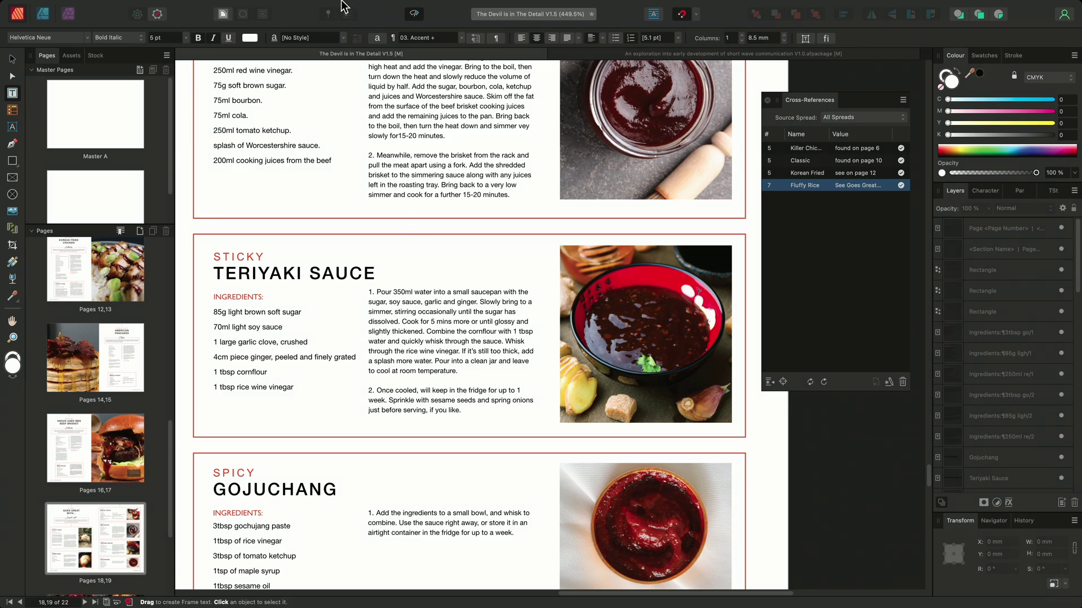
{"action": "mouse_move", "coordinate": [347, 5]}
{"action": "left_click", "coordinate": [393, 8]}
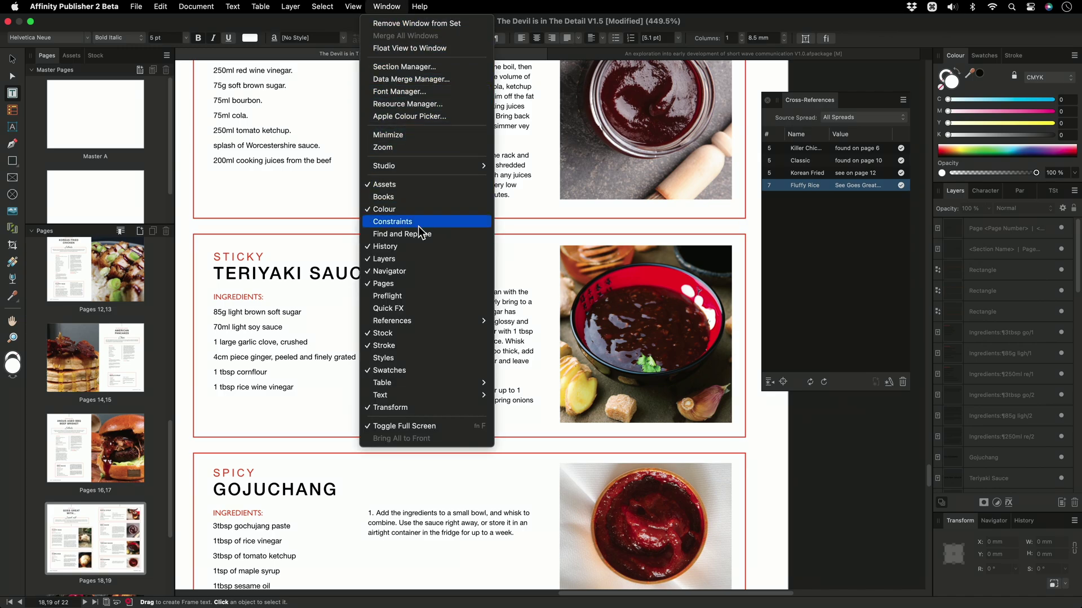
{"action": "mouse_move", "coordinate": [447, 325]}
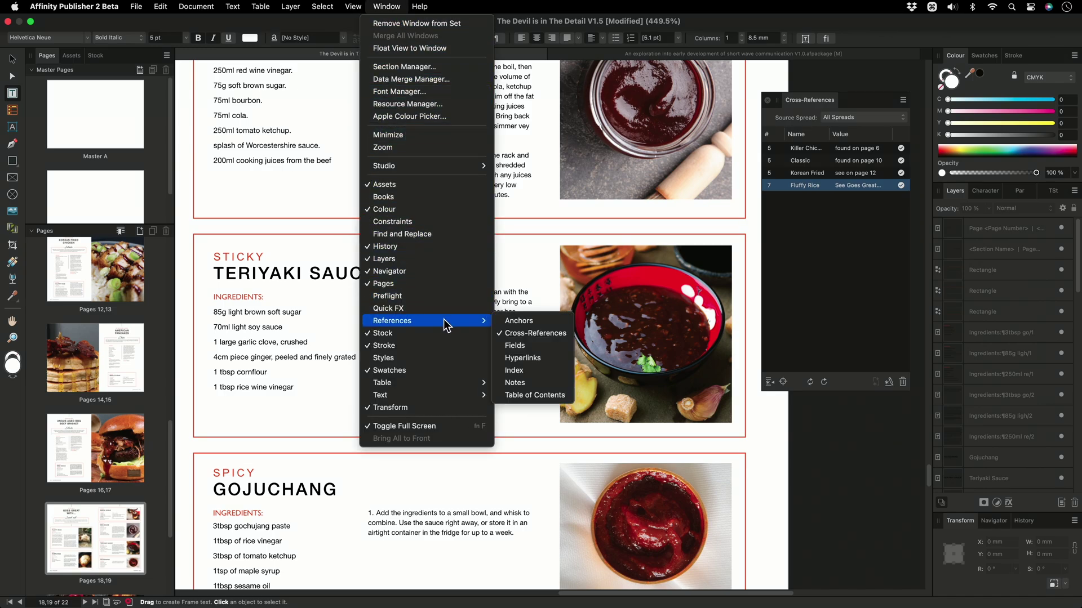
{"action": "left_click", "coordinate": [545, 324]}
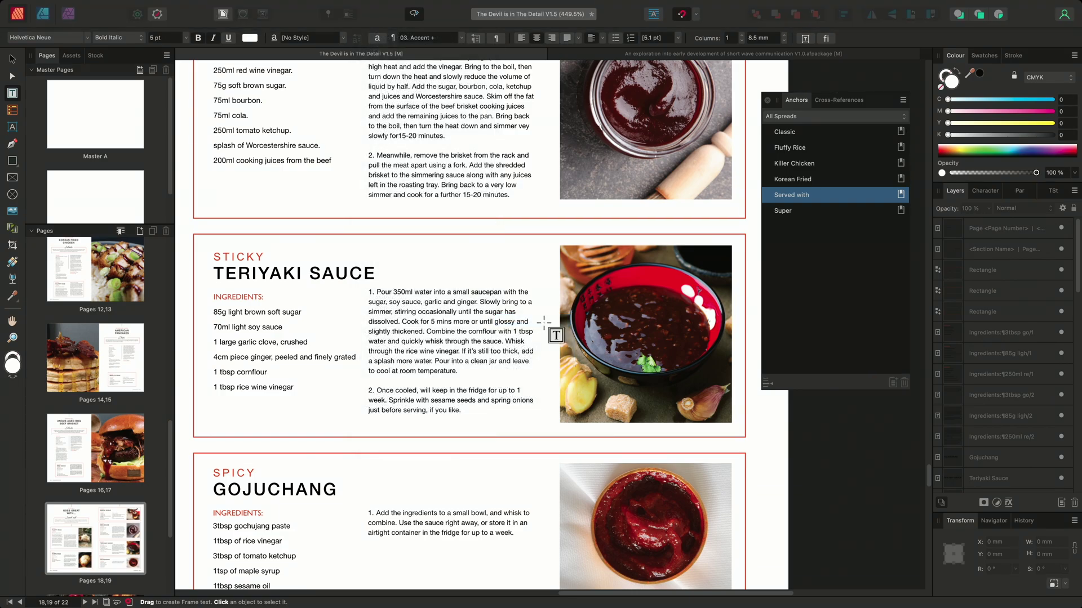
Step: Insert an anchor named "Teriyaki Sauce" on the red rectangle framing the Teriyaki Sauce recipe
{"action": "left_click", "coordinate": [10, 61]}
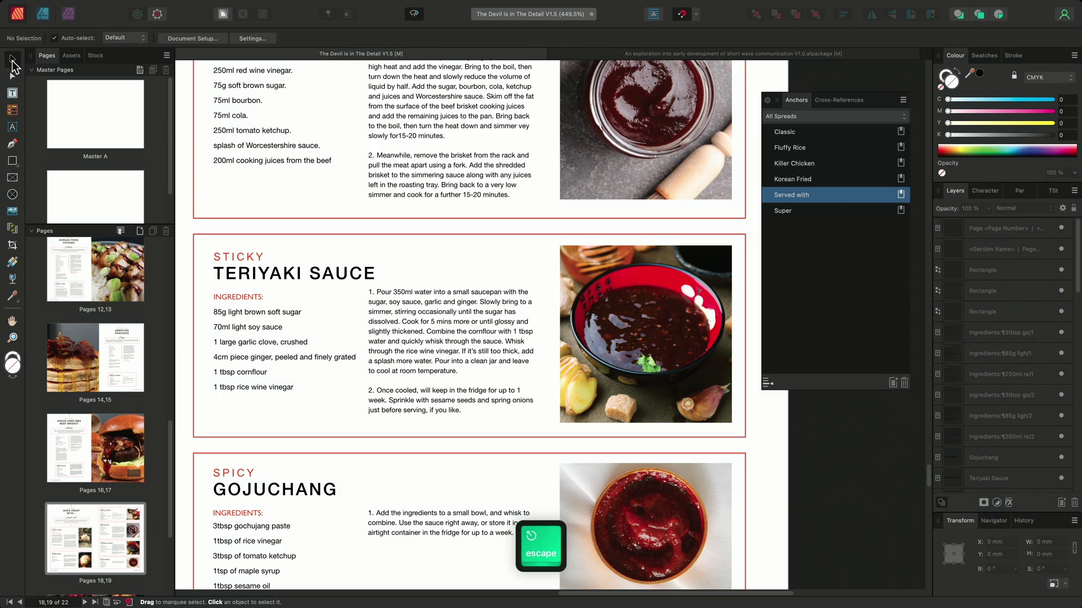
{"action": "left_click", "coordinate": [422, 234]}
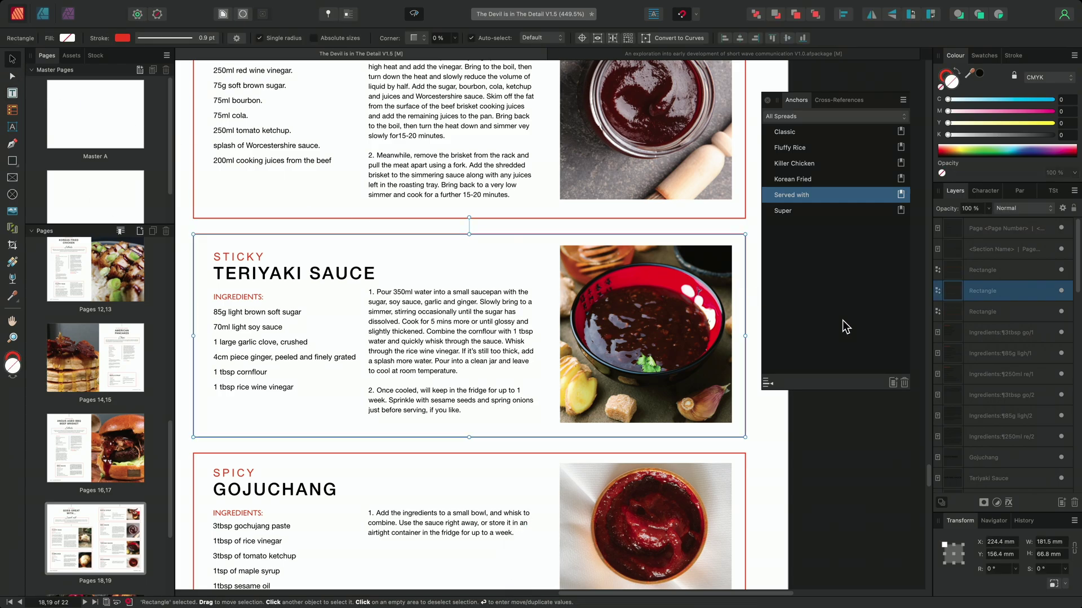
{"action": "left_click", "coordinate": [893, 383]}
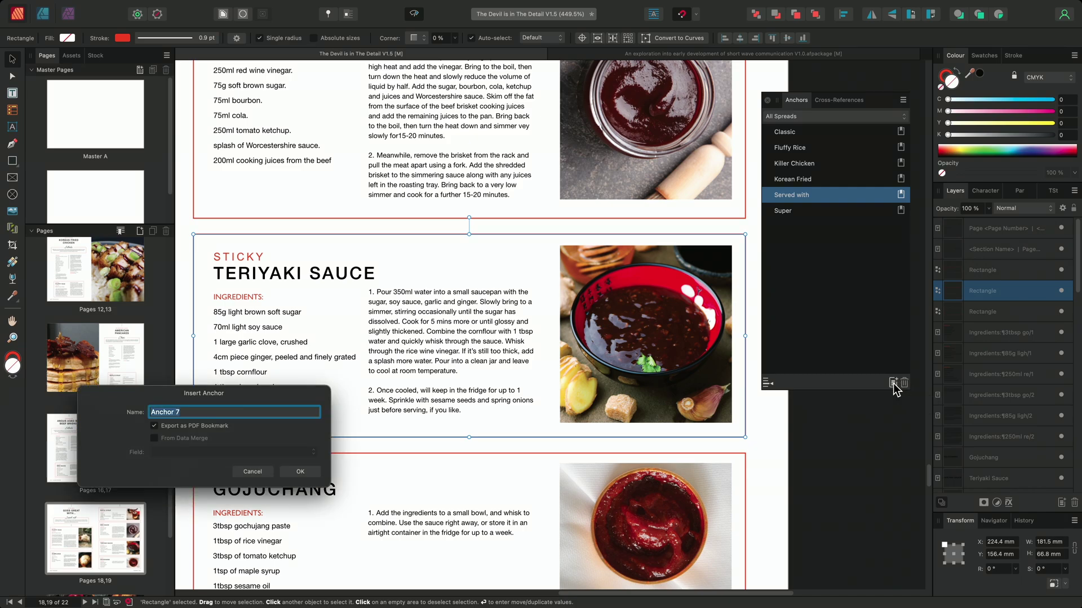
{"action": "type", "text": "Te"}
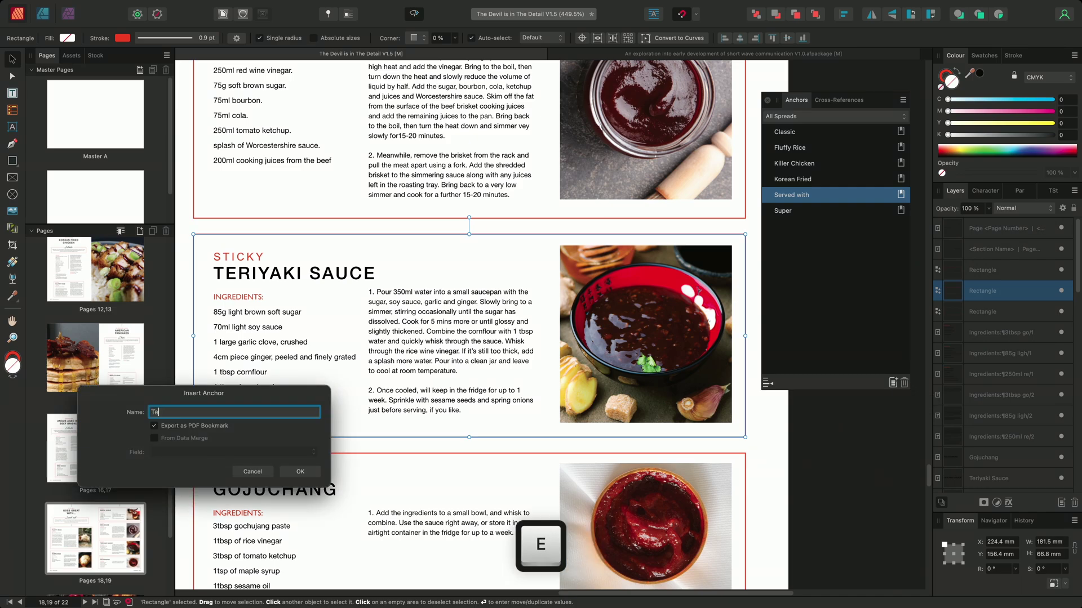
{"action": "type", "text": "riyaki Sauce"}
{"action": "left_click", "coordinate": [301, 473]}
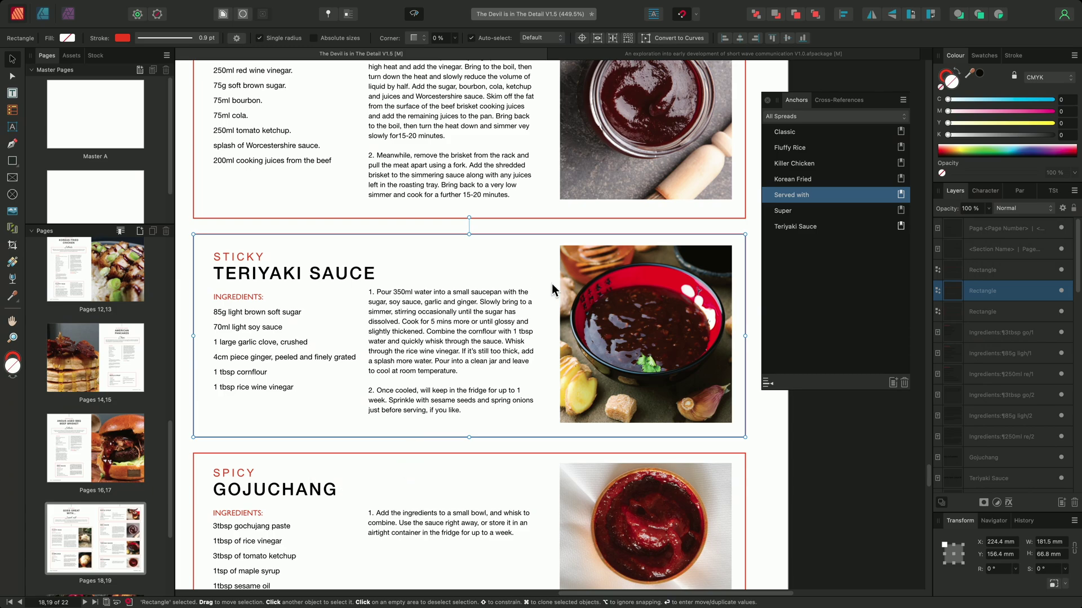
Step: In the "Change it up!" text on page 17, select from "stick Teriyaki sauce" through "page xx." and start inserting a cross-reference there
{"action": "left_click", "coordinate": [131, 449]}
{"action": "scroll", "coordinate": [507, 316], "scroll_direction": "down", "scroll_amount": 5}
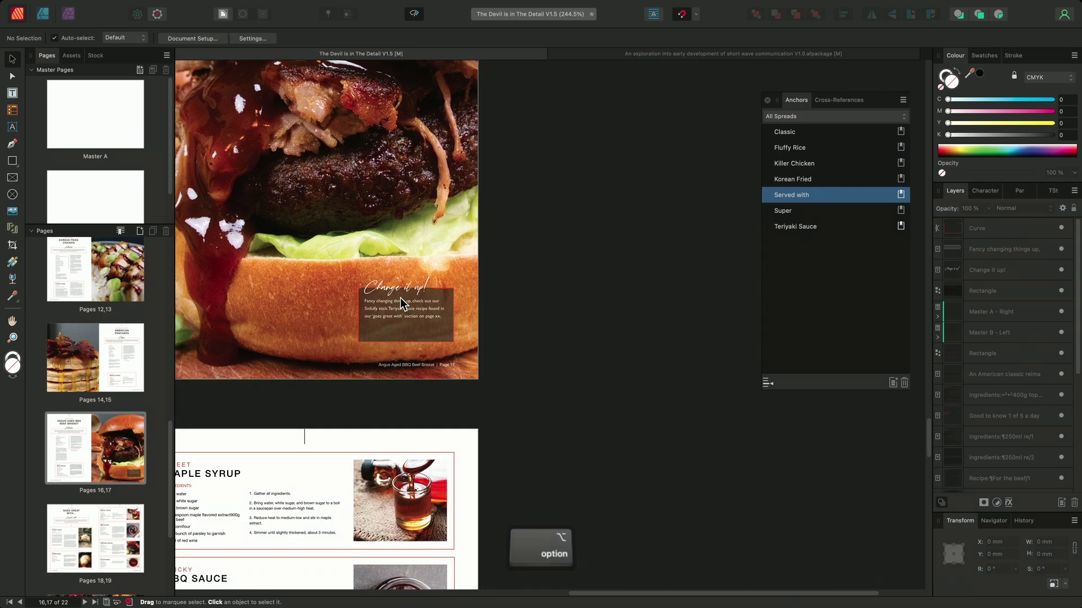
{"action": "scroll", "coordinate": [374, 309], "scroll_direction": "up", "scroll_amount": 10}
{"action": "scroll", "coordinate": [417, 328], "scroll_direction": "left", "scroll_amount": 2}
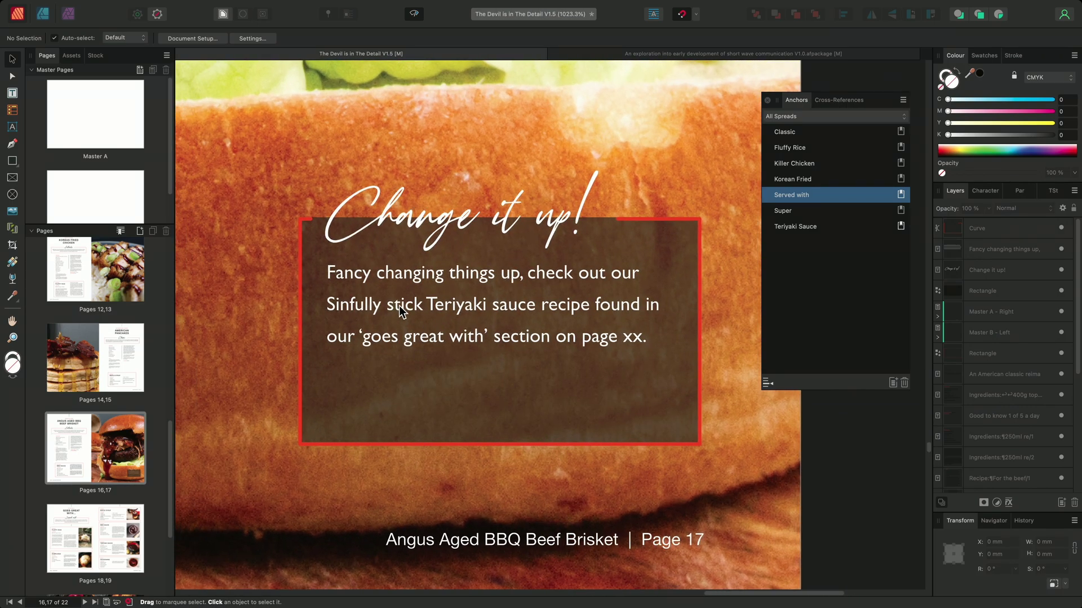
{"action": "double_click", "coordinate": [401, 311]}
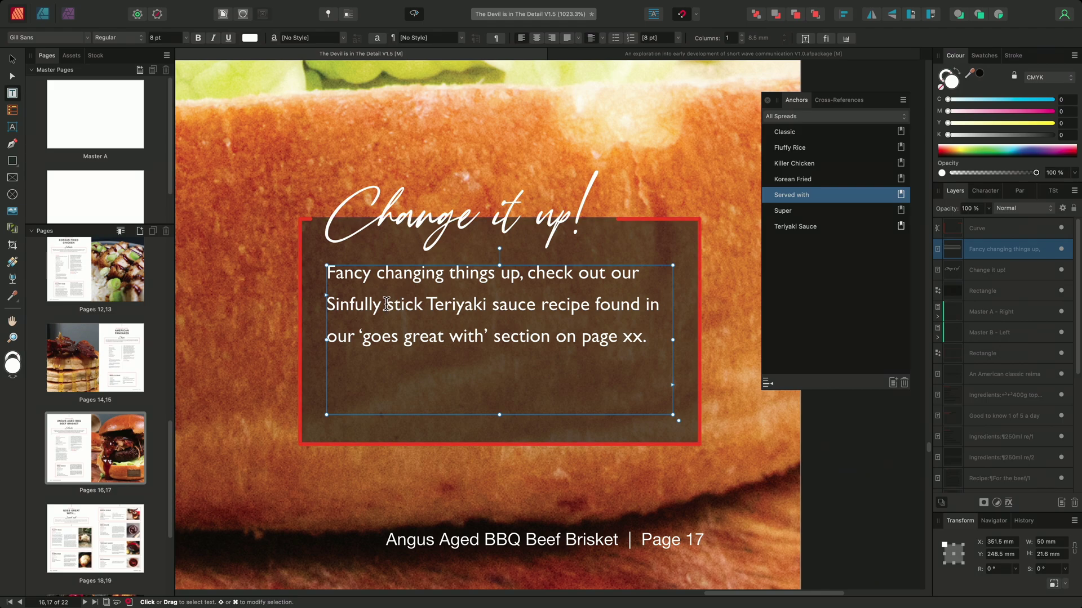
{"action": "left_click_drag", "start_coordinate": [386, 304], "coordinate": [656, 343]}
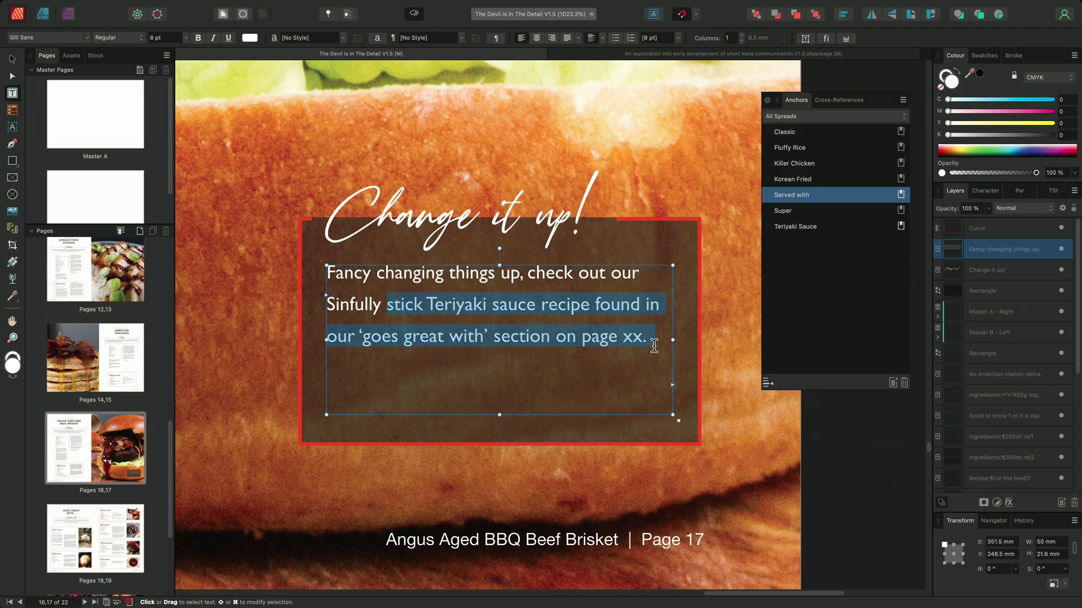
{"action": "right_click", "coordinate": [615, 346]}
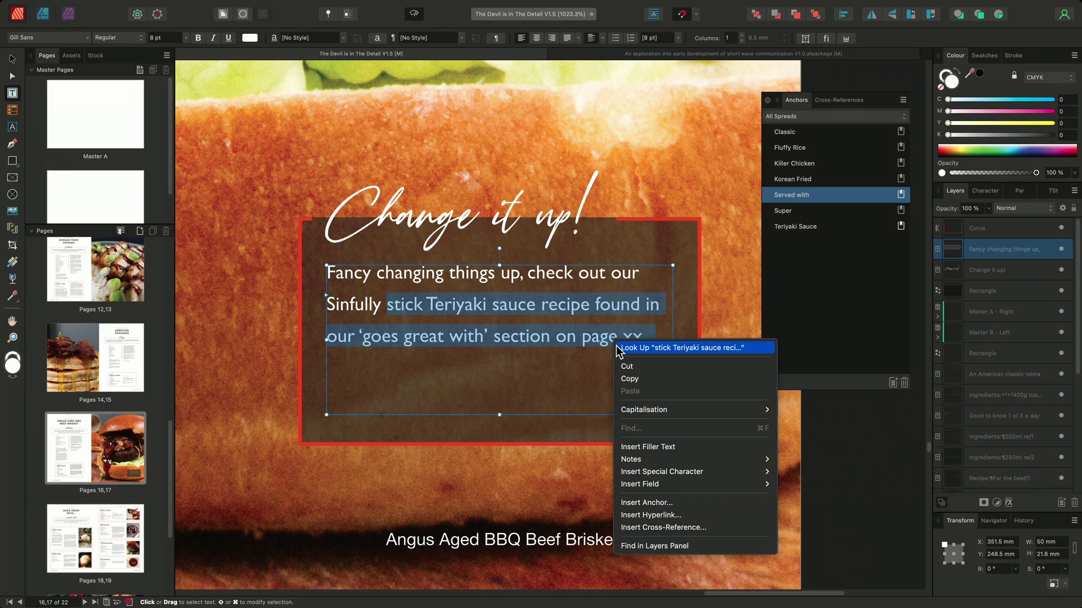
{"action": "left_click", "coordinate": [682, 530]}
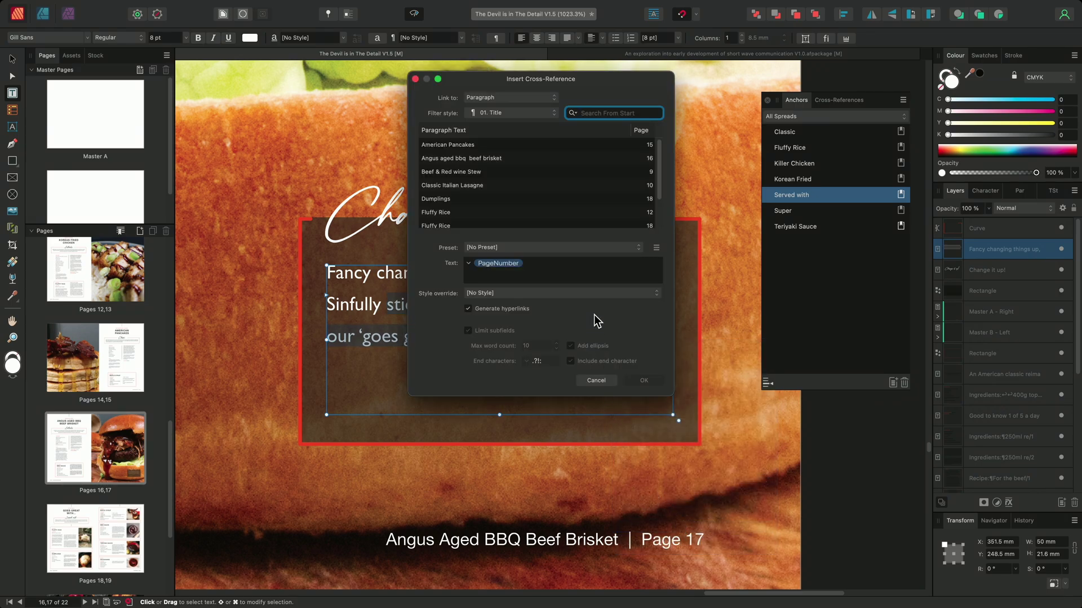
Step: Link the new cross-reference to an anchor and choose the Teriyaki Sauce anchor as its target
{"action": "left_click", "coordinate": [517, 97]}
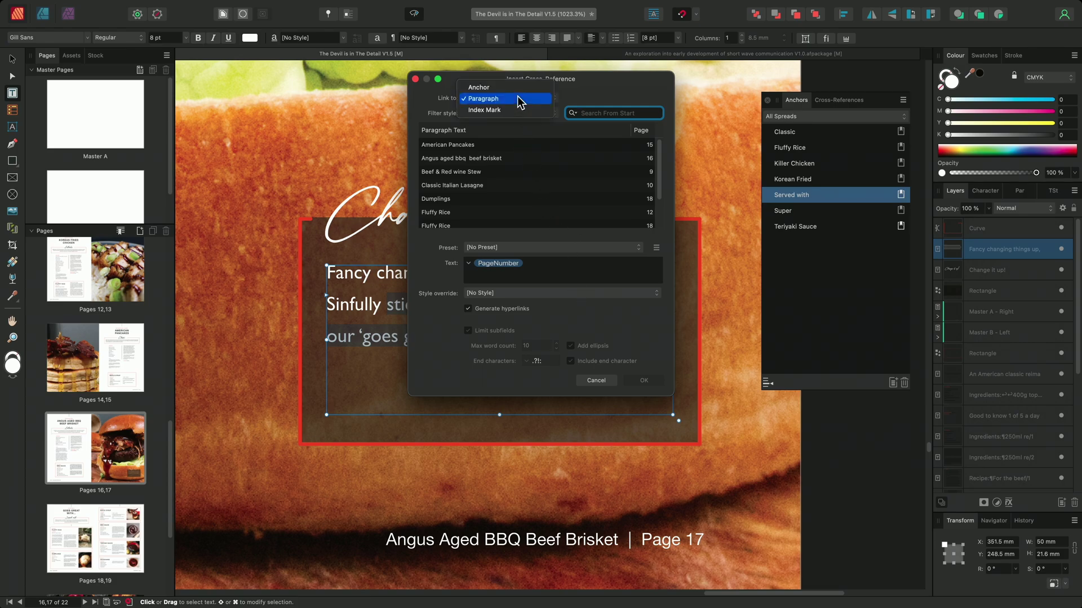
{"action": "left_click", "coordinate": [515, 84]}
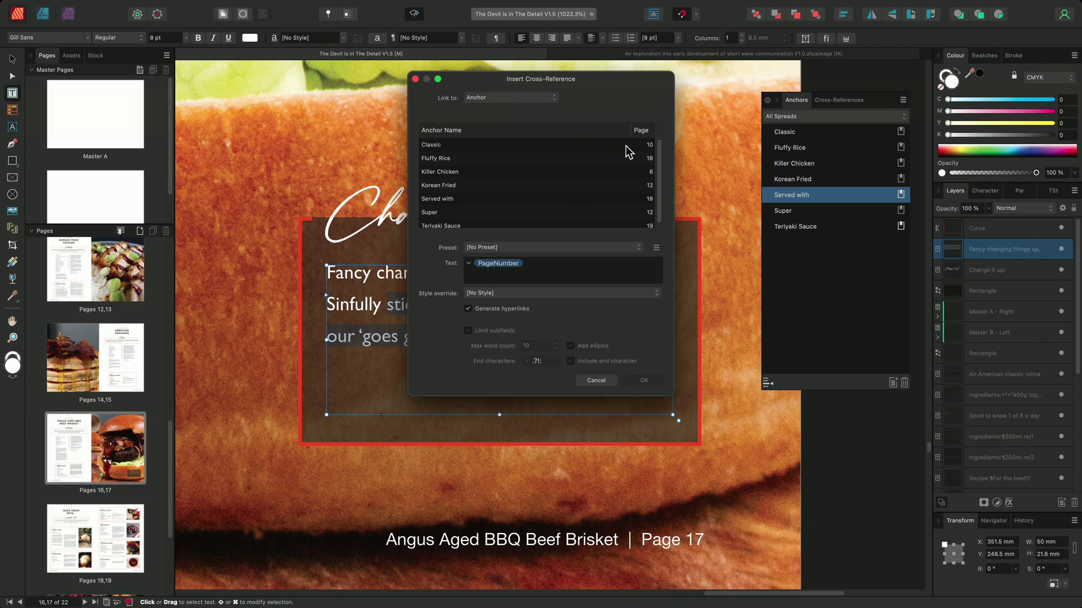
{"action": "scroll", "coordinate": [659, 159], "scroll_direction": "down", "scroll_amount": 1}
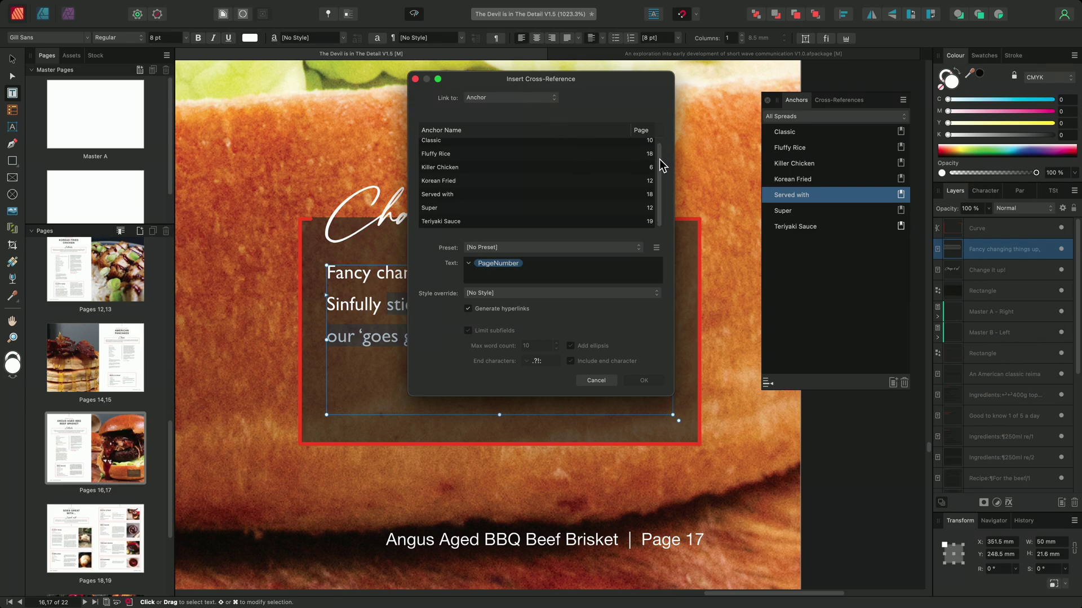
{"action": "left_click", "coordinate": [462, 222]}
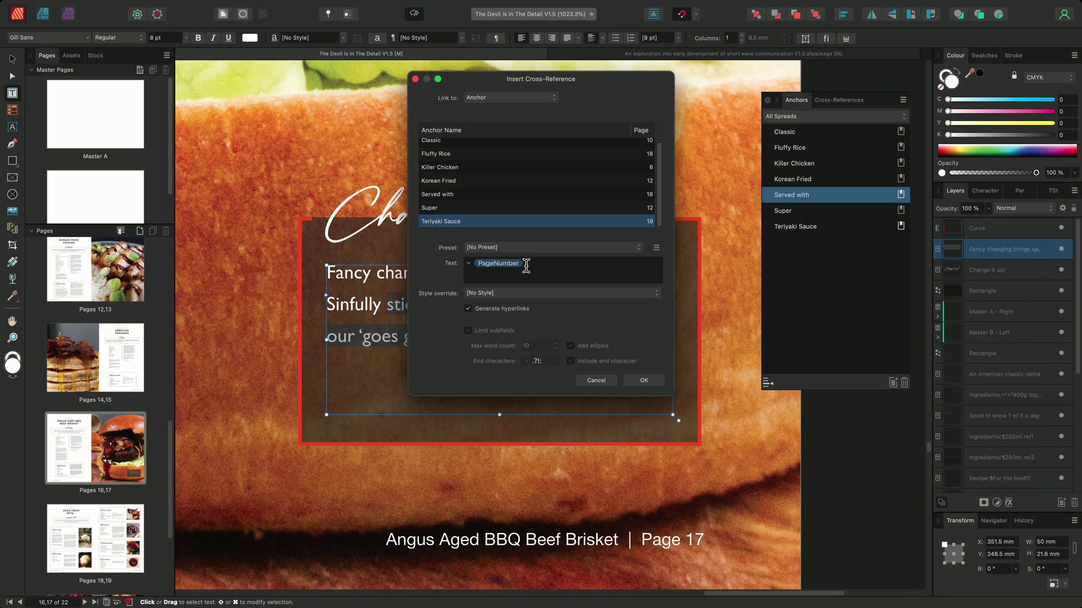
Step: Replace the page number field in the cross-reference text with the anchor name field followed by "recipe found in our"
{"action": "left_click_drag", "start_coordinate": [534, 263], "coordinate": [471, 265]}
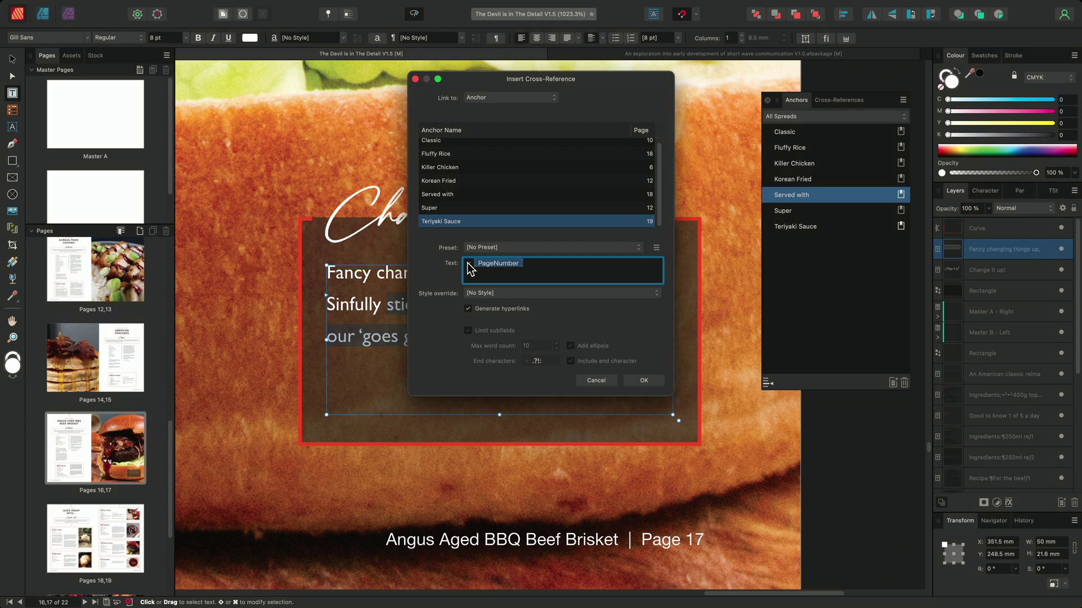
{"action": "left_click", "coordinate": [467, 263]}
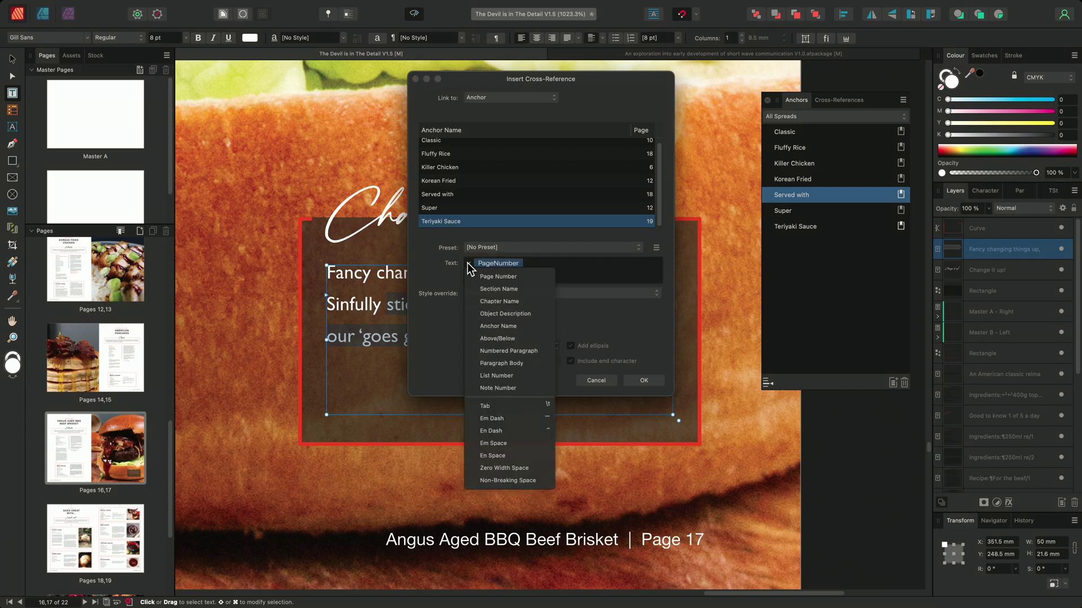
{"action": "left_click", "coordinate": [518, 326]}
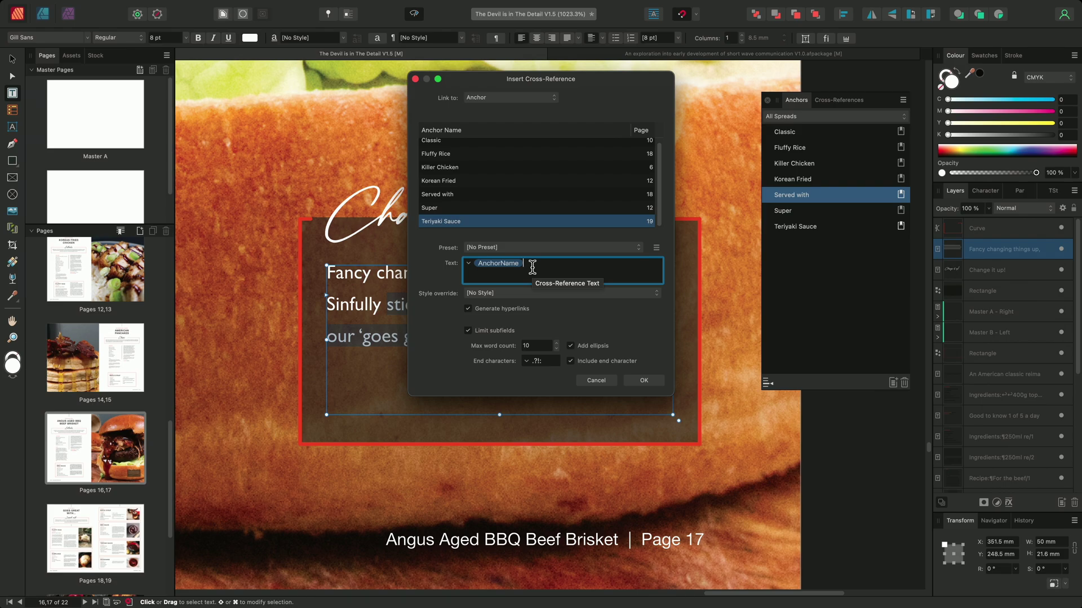
{"action": "type", "text": "reci"}
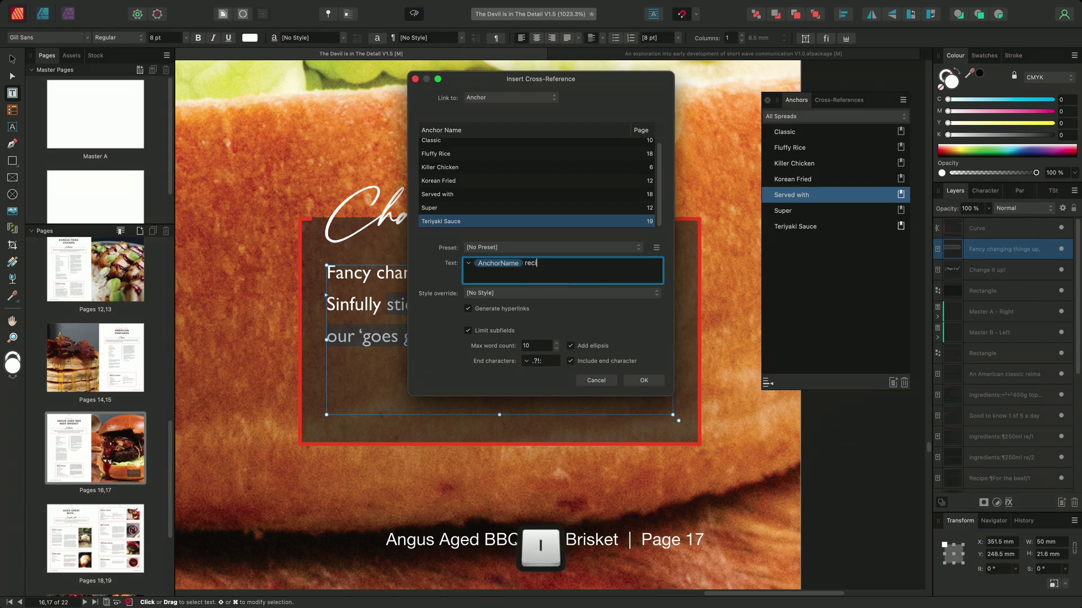
{"action": "type", "text": "pe found in our"}
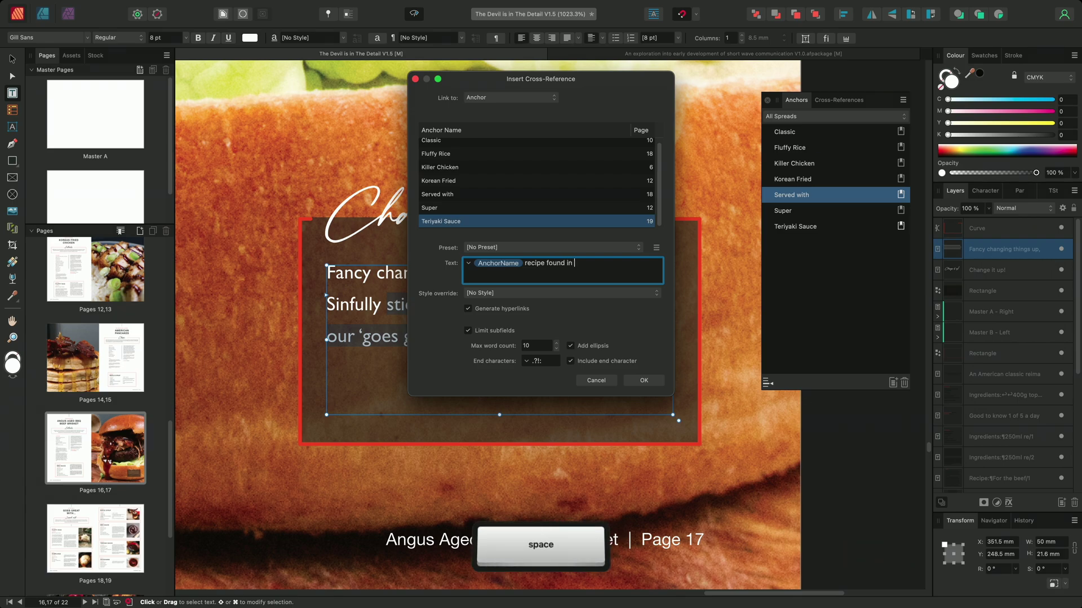
Step: Complete the wording with the section name field, "section on page" and the page number field, and insert the cross-reference
{"action": "left_click", "coordinate": [467, 263]}
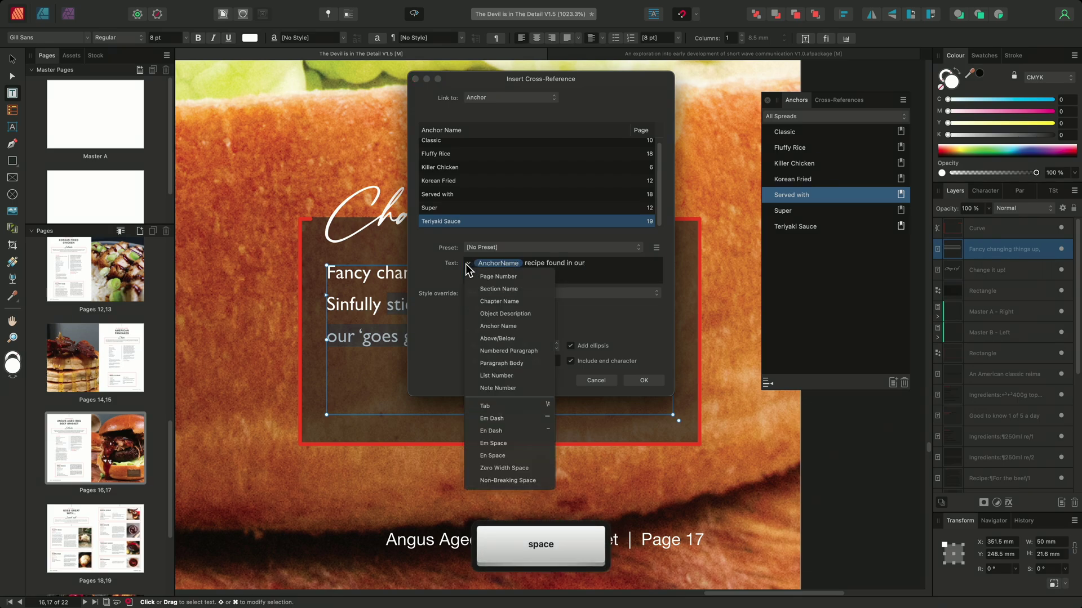
{"action": "left_click", "coordinate": [524, 292]}
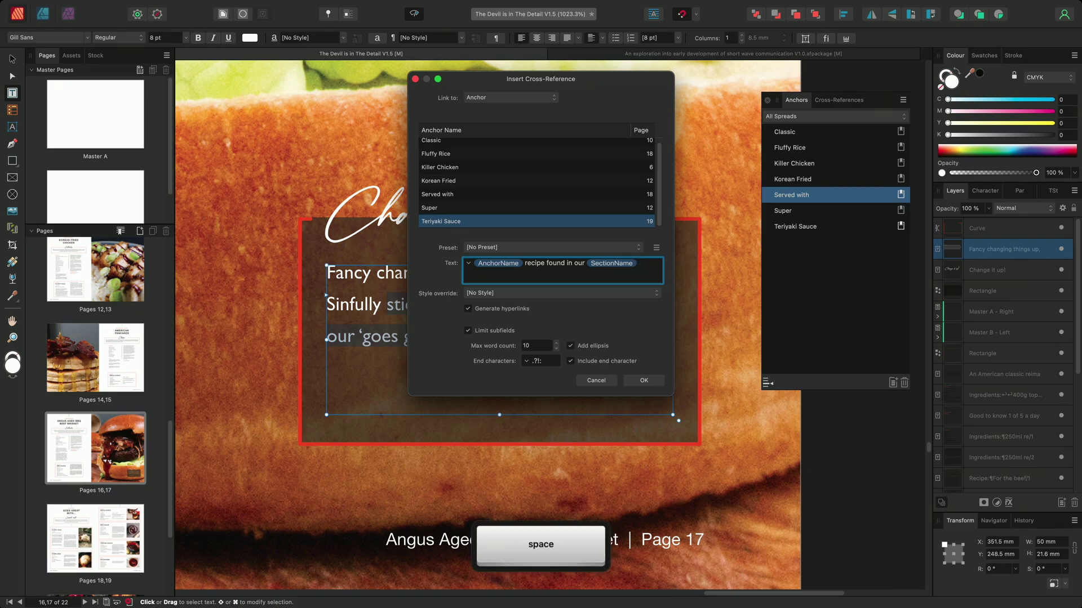
{"action": "type", "text": "section on page"}
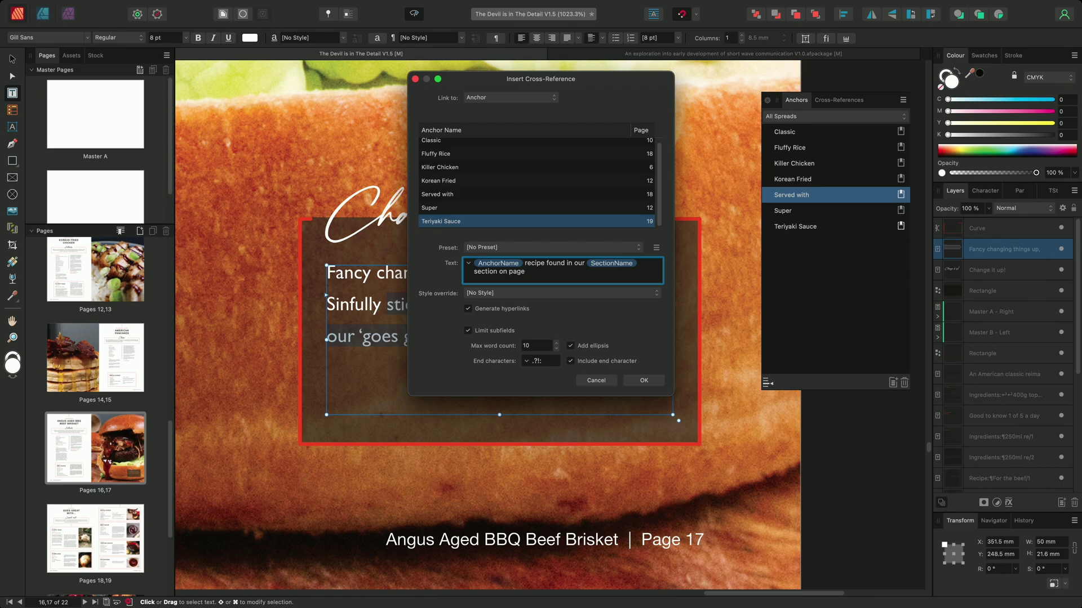
{"action": "left_click", "coordinate": [469, 265]}
{"action": "left_click", "coordinate": [500, 279]}
{"action": "left_click", "coordinate": [644, 381]}
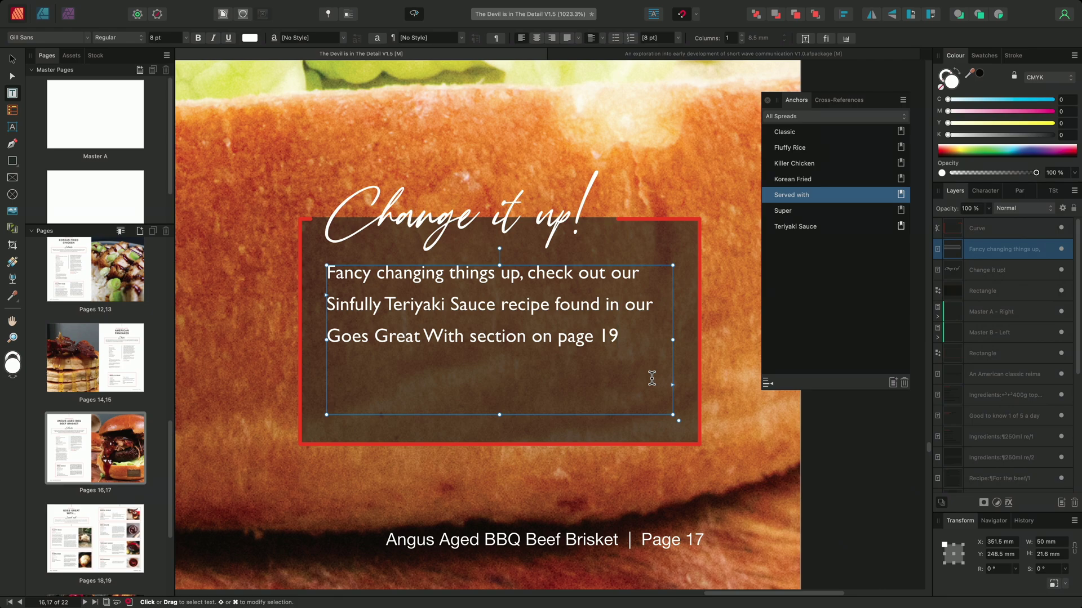
Step: Follow the page 17 Teriyaki Sauce entry in the cross-references list to its target and inspect the recipe there
{"action": "left_click", "coordinate": [829, 102]}
{"action": "left_click", "coordinate": [824, 198]}
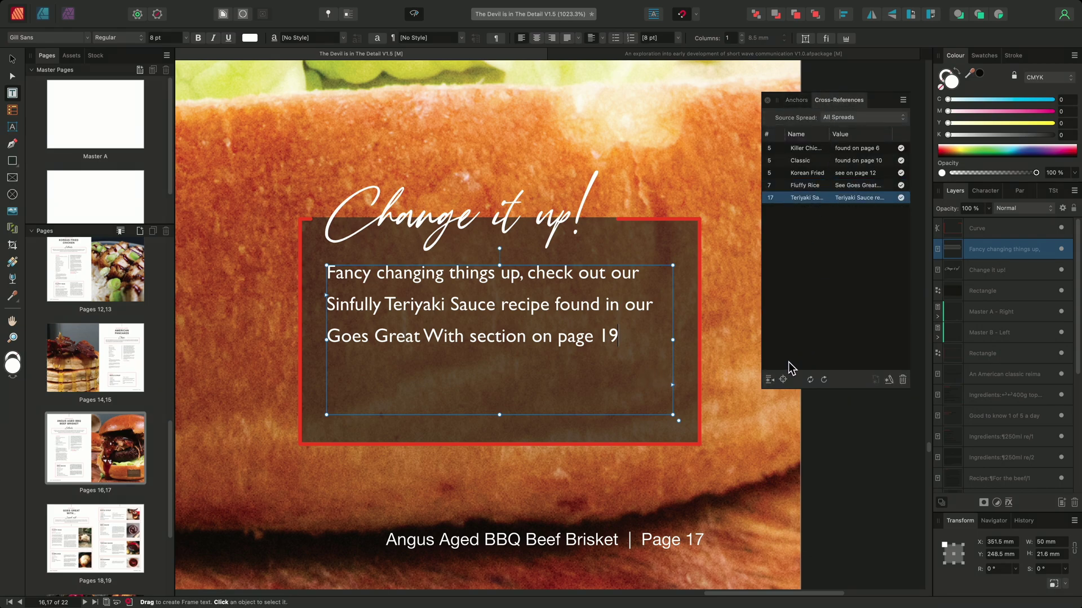
{"action": "left_click", "coordinate": [782, 379]}
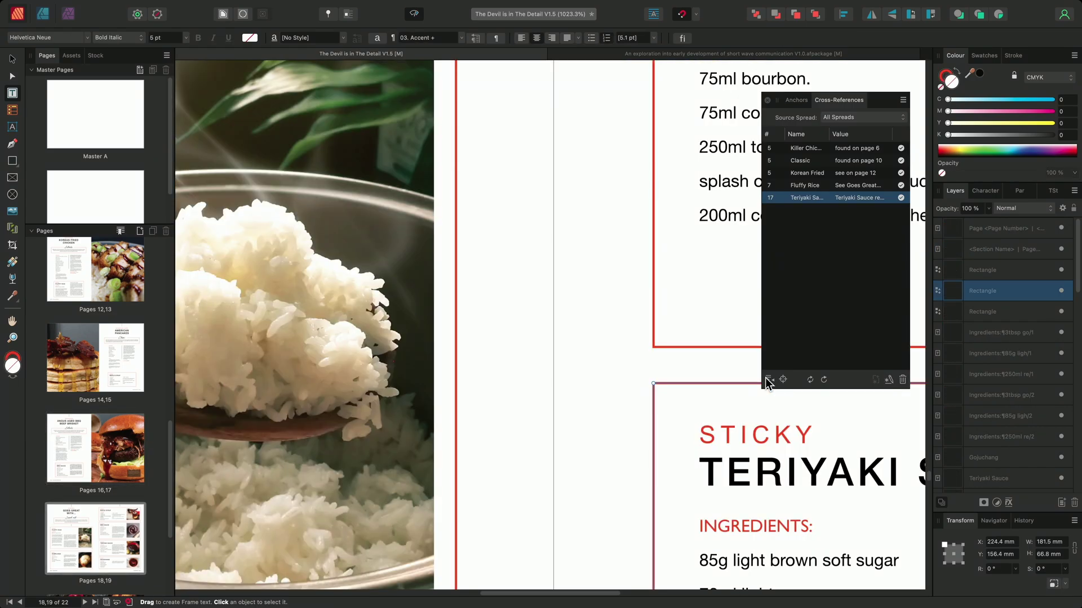
{"action": "scroll", "coordinate": [705, 348], "scroll_direction": "down", "scroll_amount": 5}
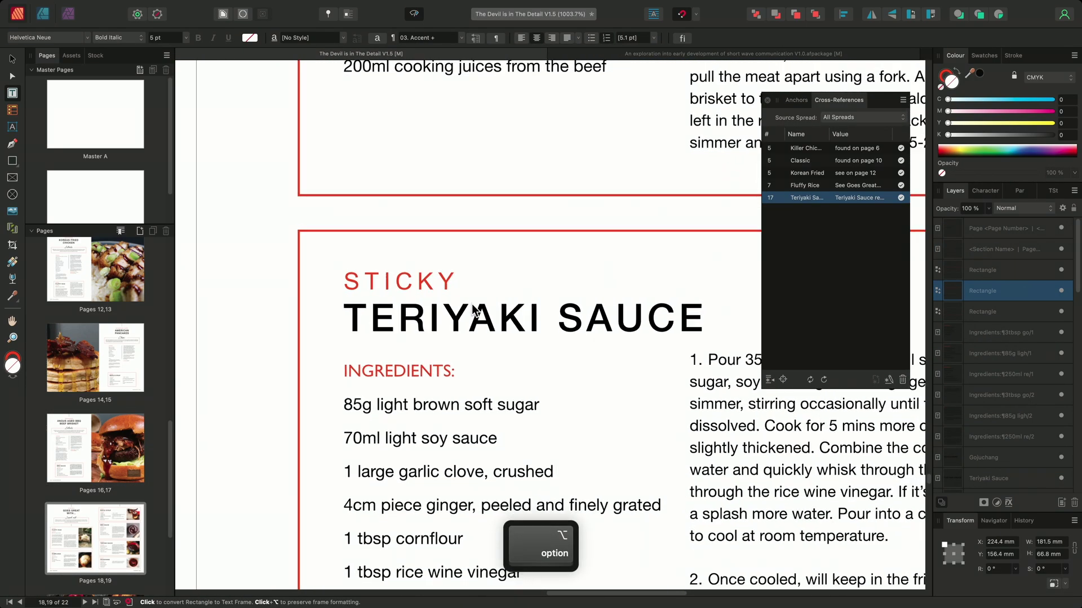
{"action": "scroll", "coordinate": [678, 393], "scroll_direction": "down", "scroll_amount": 3}
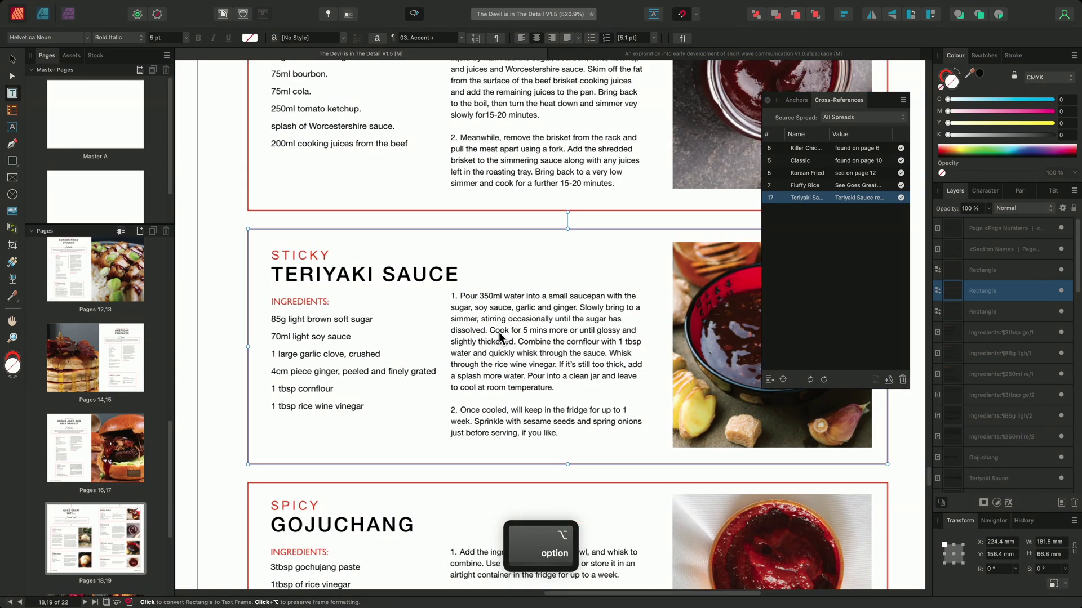
{"action": "scroll", "coordinate": [533, 326], "scroll_direction": "right", "scroll_amount": 2}
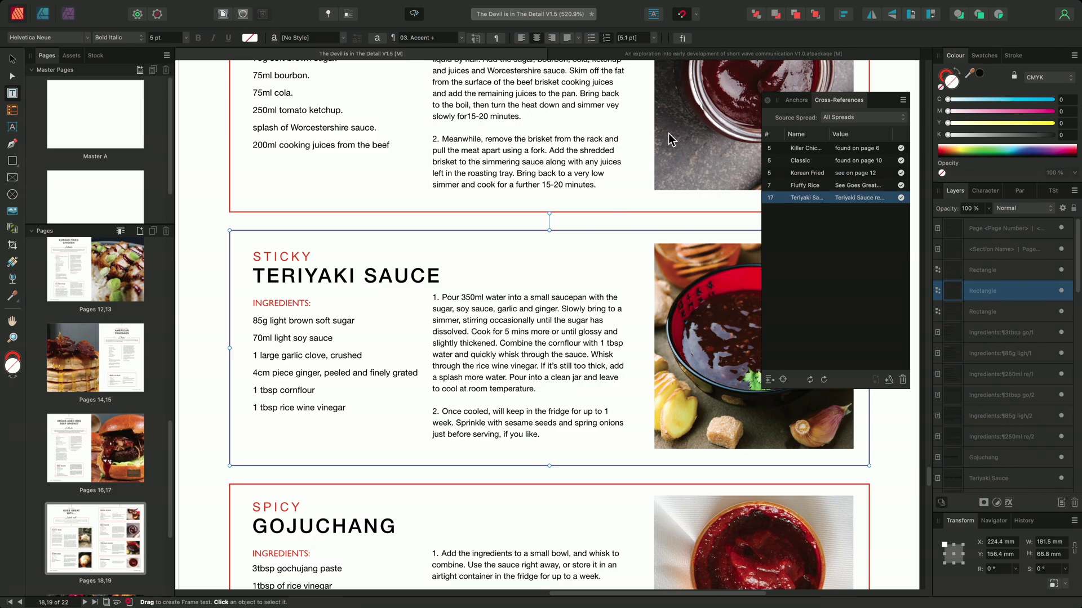
Step: Switch to the short wave communication document, view the "Reference Diagram" placeholder on page 3, and go to the diagram on page 7
{"action": "left_click", "coordinate": [727, 53]}
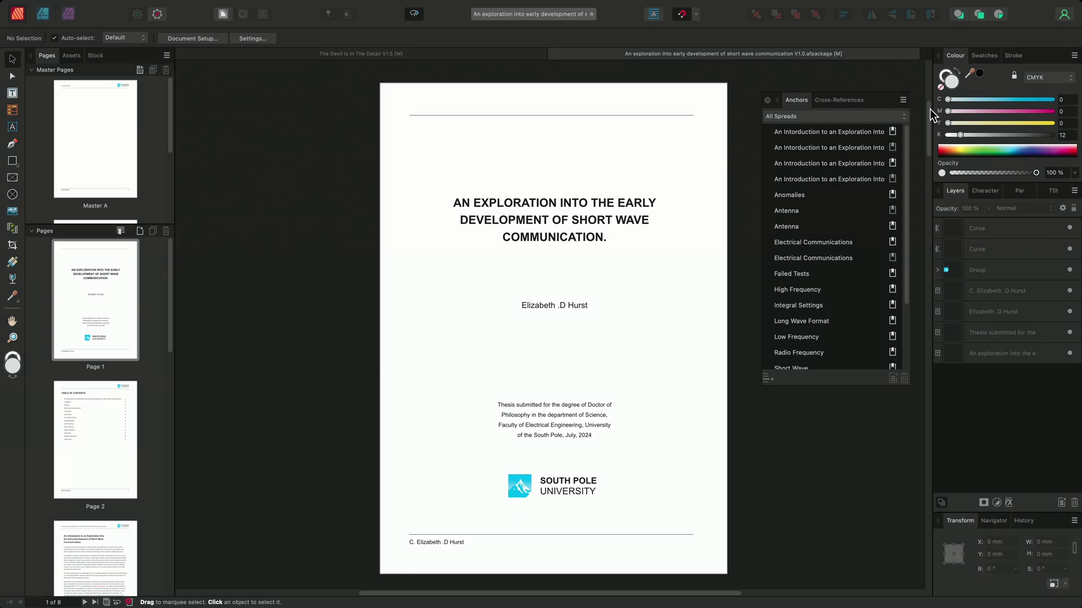
{"action": "left_click_drag", "start_coordinate": [926, 120], "coordinate": [929, 222]}
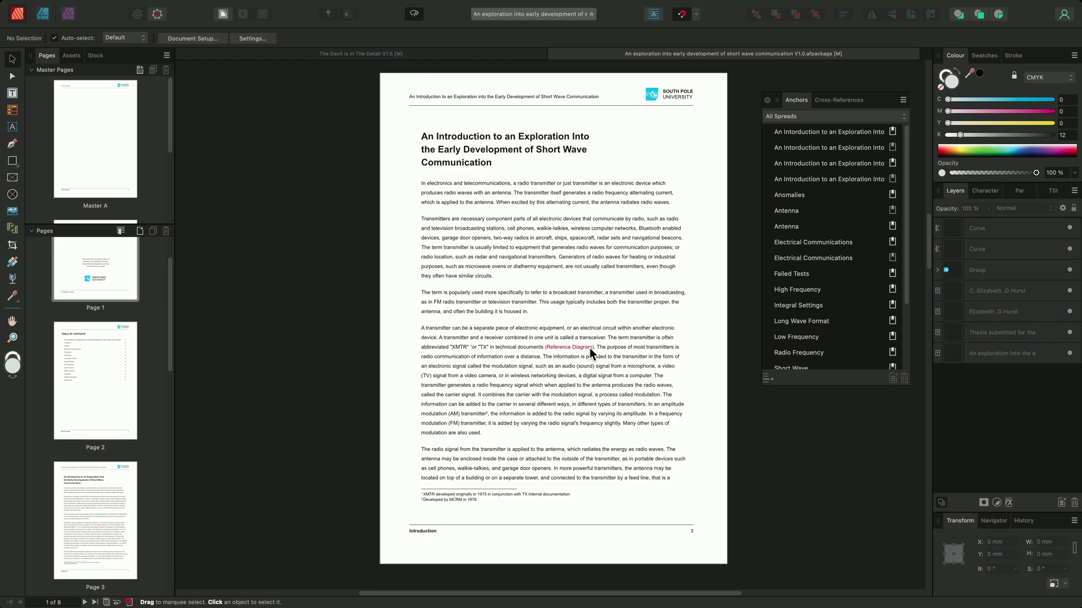
{"action": "left_click_drag", "start_coordinate": [169, 308], "coordinate": [171, 510]}
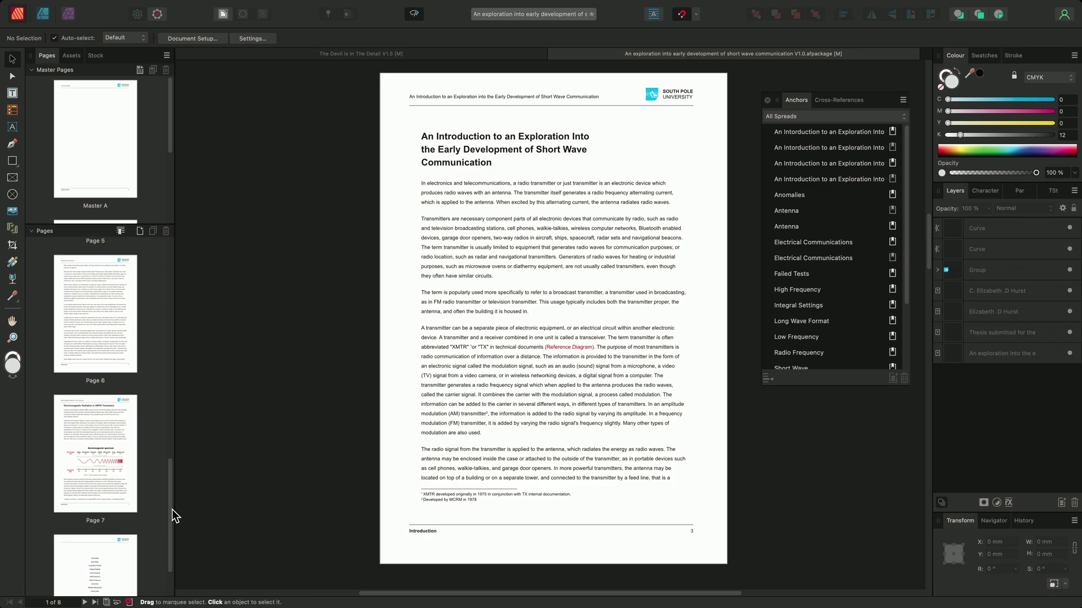
{"action": "left_click", "coordinate": [94, 457]}
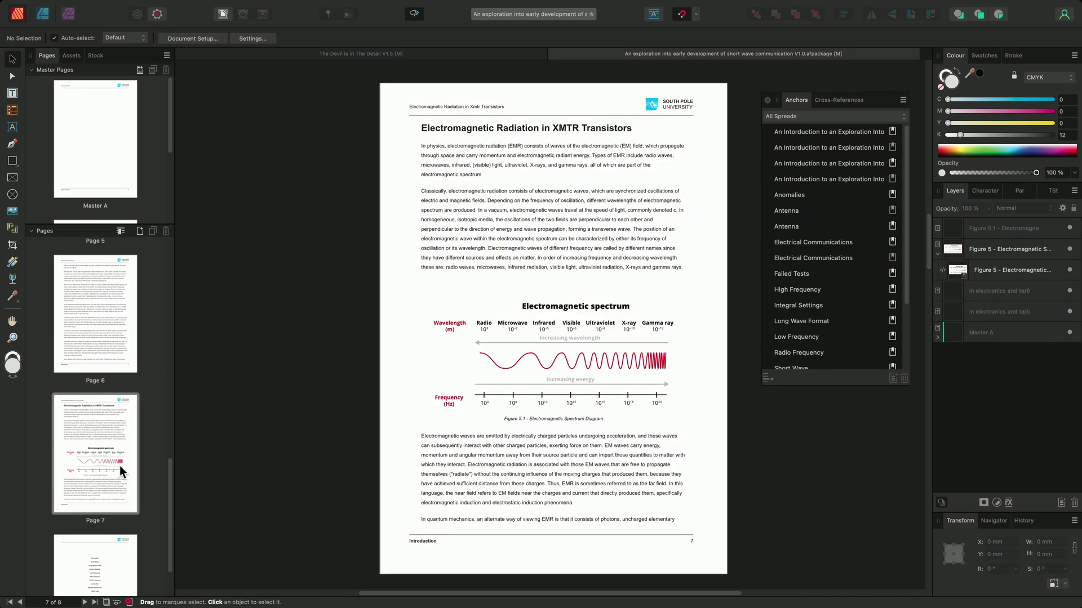
Step: Insert an anchor named "Figure 5 Electromagnetic Spectrum Diagram" on the electromagnetic spectrum image on page 7
{"action": "key", "text": "ctrl+w"}
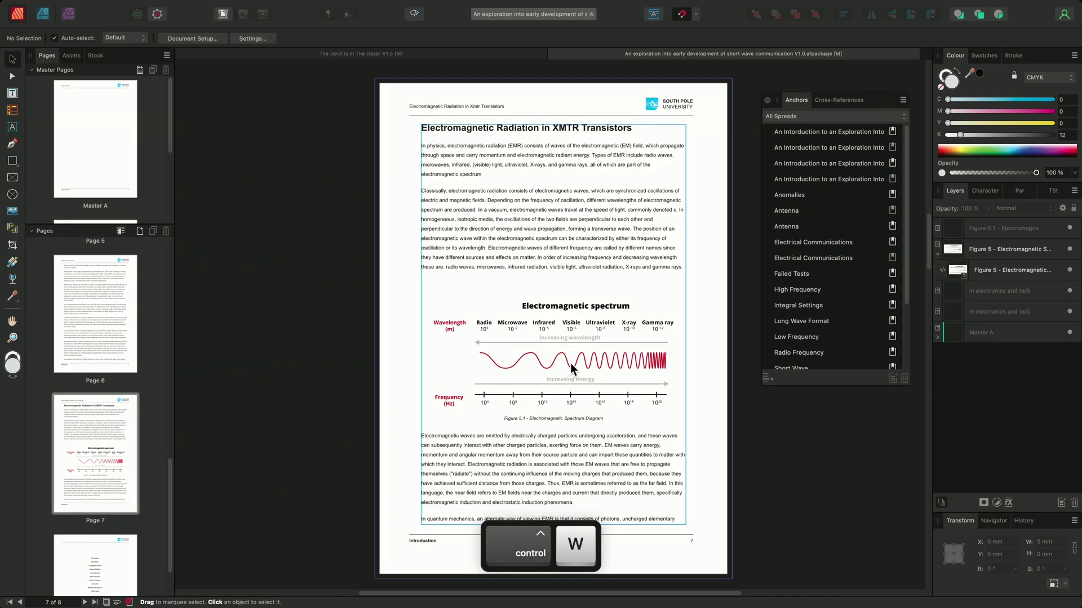
{"action": "left_click", "coordinate": [824, 356]}
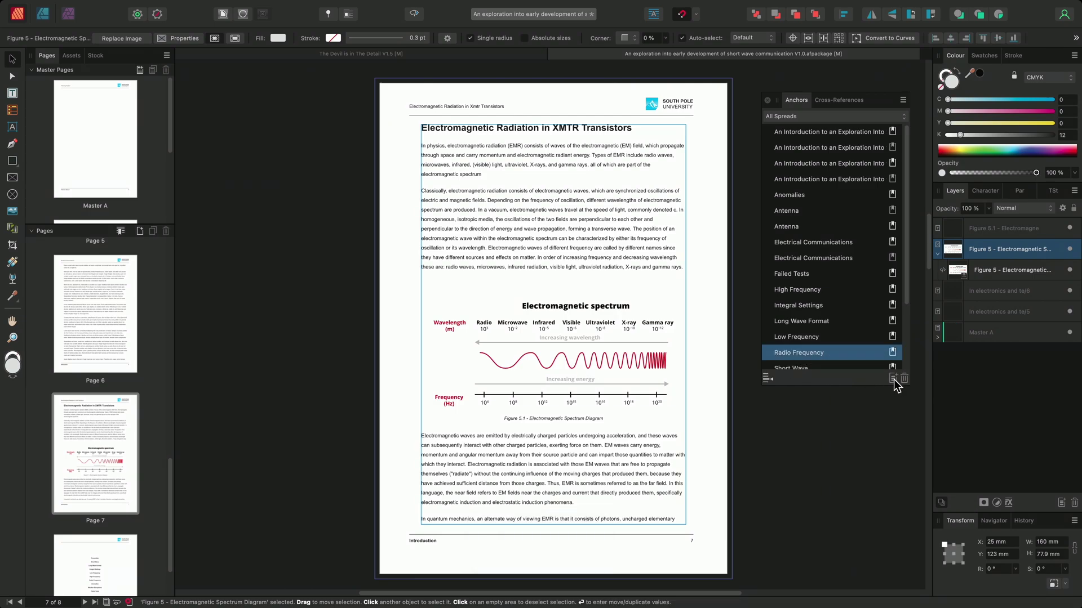
{"action": "left_click", "coordinate": [894, 380]}
{"action": "type", "text": "F"}
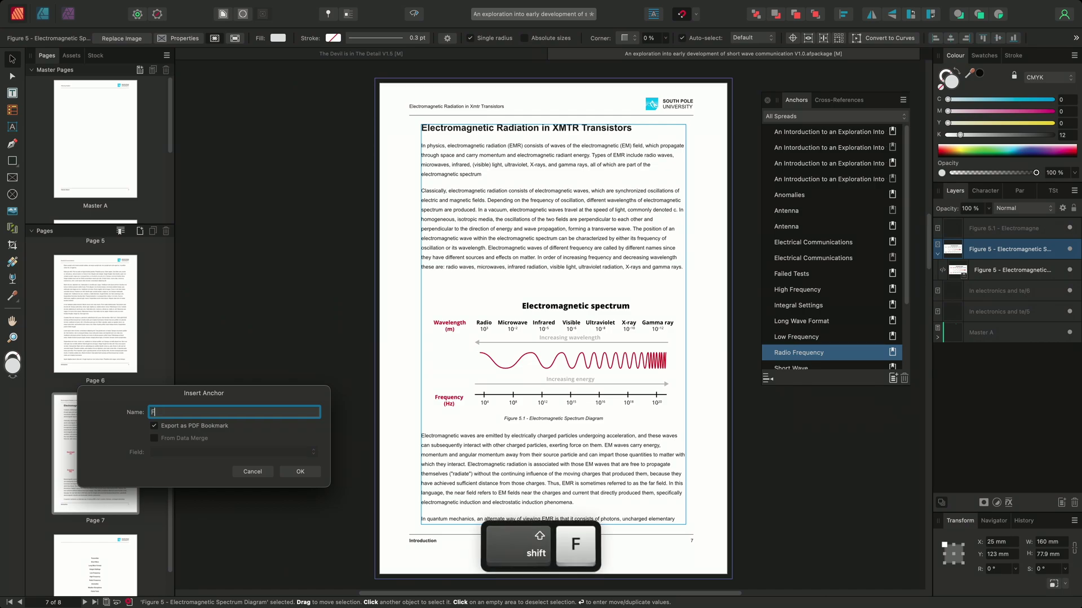
{"action": "type", "text": "igure 5 Electr"}
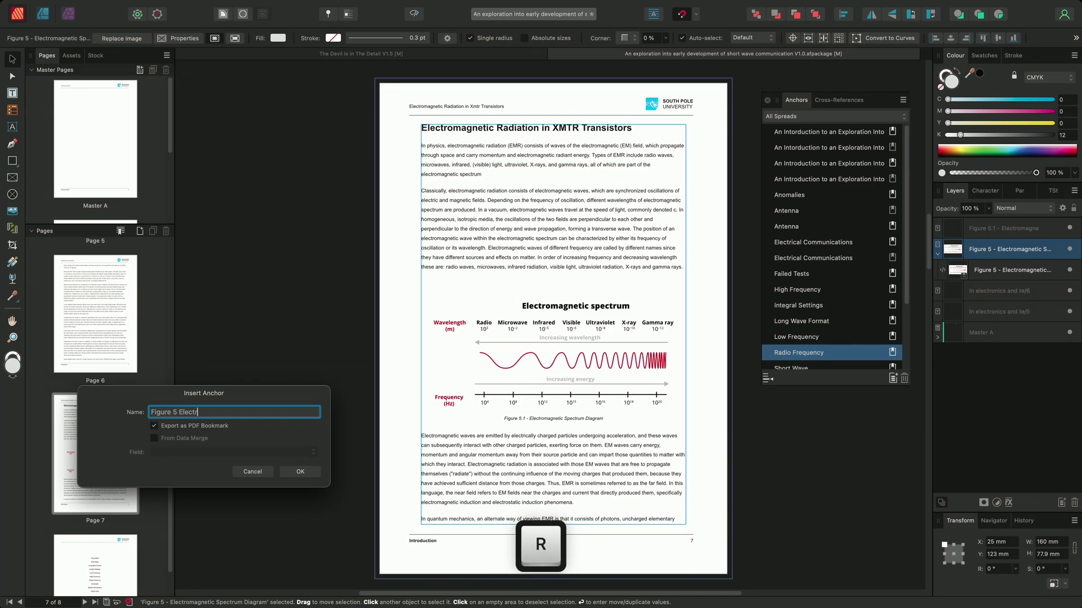
{"action": "type", "text": "omagnetic Spectrum Diagram"}
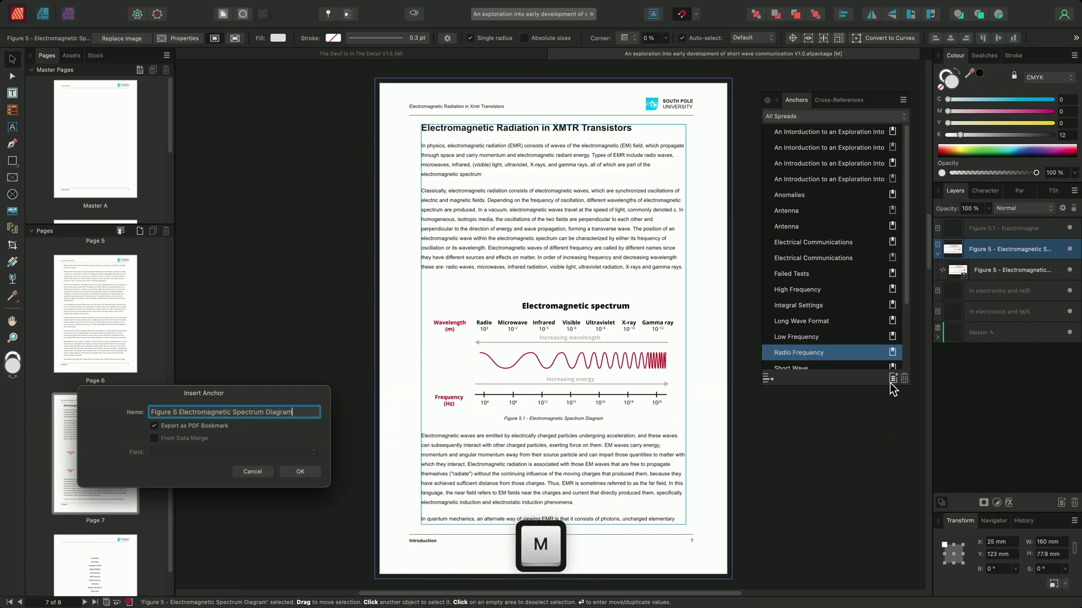
{"action": "left_click", "coordinate": [300, 472]}
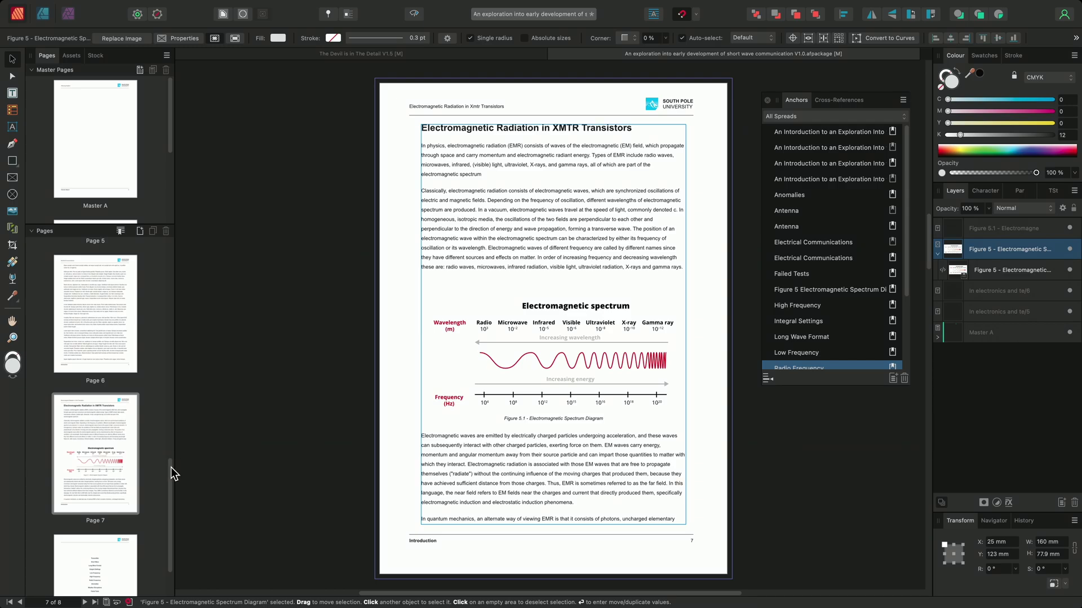
Step: On page 3, select the red "(Reference Diagram)" placeholder text and start inserting a cross-reference in its place
{"action": "left_click_drag", "start_coordinate": [170, 468], "coordinate": [158, 316]}
{"action": "left_click", "coordinate": [90, 388]}
{"action": "key", "text": "alt"}
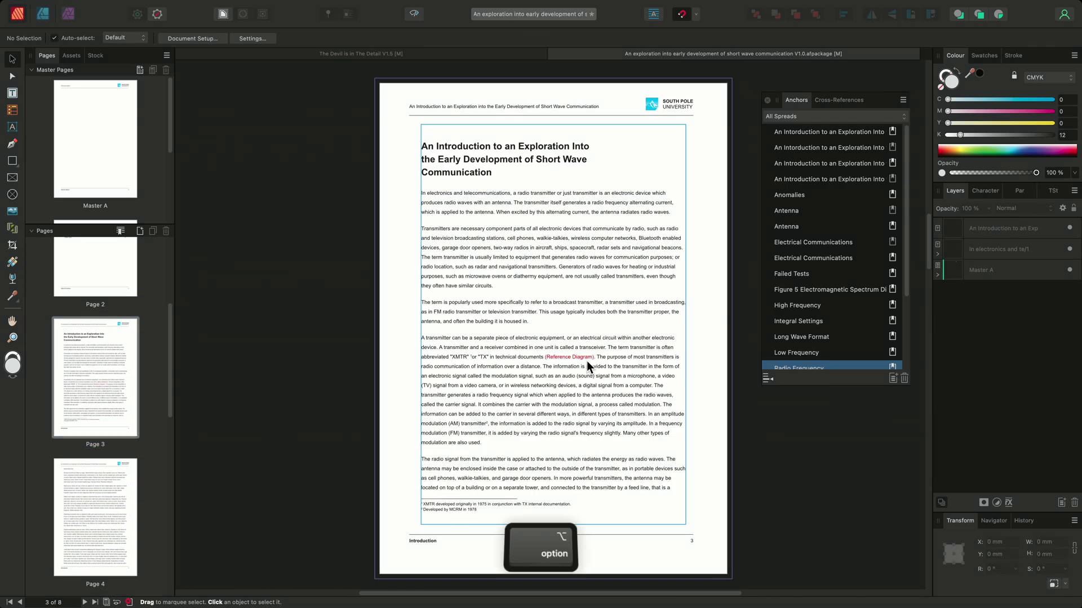
{"action": "scroll", "coordinate": [586, 361], "scroll_direction": "up", "scroll_amount": 5}
{"action": "left_click", "coordinate": [564, 330]}
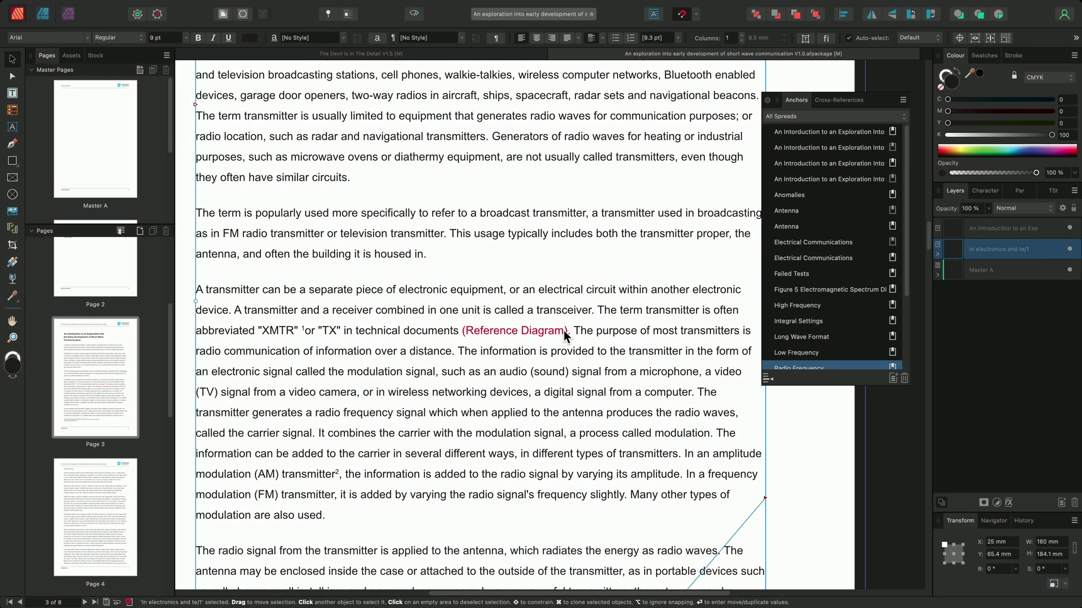
{"action": "double_click", "coordinate": [563, 330]}
{"action": "left_click_drag", "start_coordinate": [563, 330], "coordinate": [461, 331]}
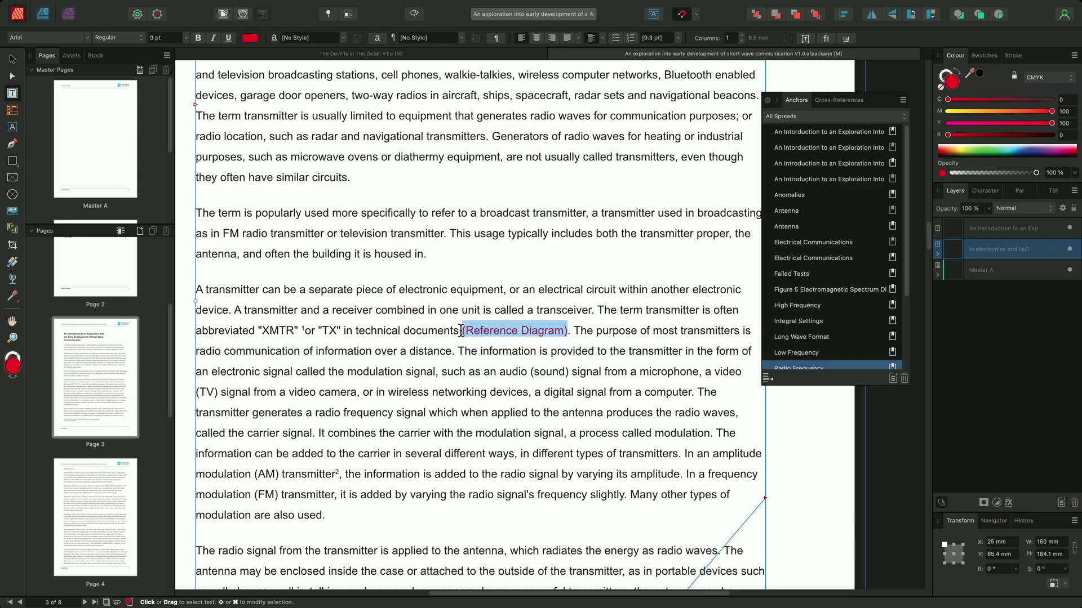
{"action": "right_click", "coordinate": [461, 331]}
{"action": "left_click", "coordinate": [528, 517]}
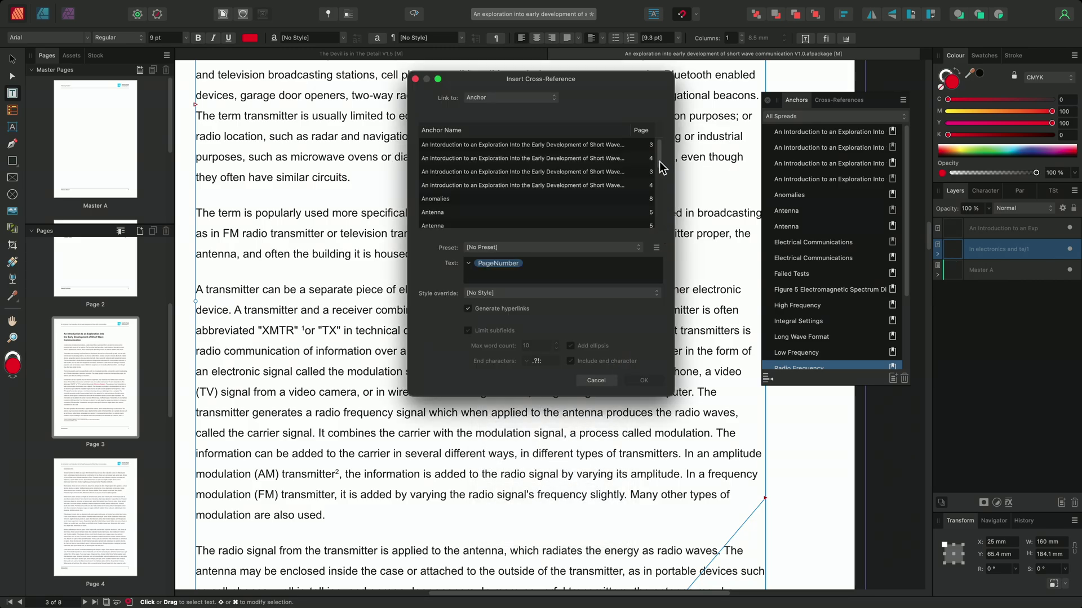
Step: Link the cross-reference to the "Figure 5 Electromagnetic Spectrum Diagram" anchor and clear the default page number field from its text
{"action": "left_click_drag", "start_coordinate": [663, 168], "coordinate": [661, 191]}
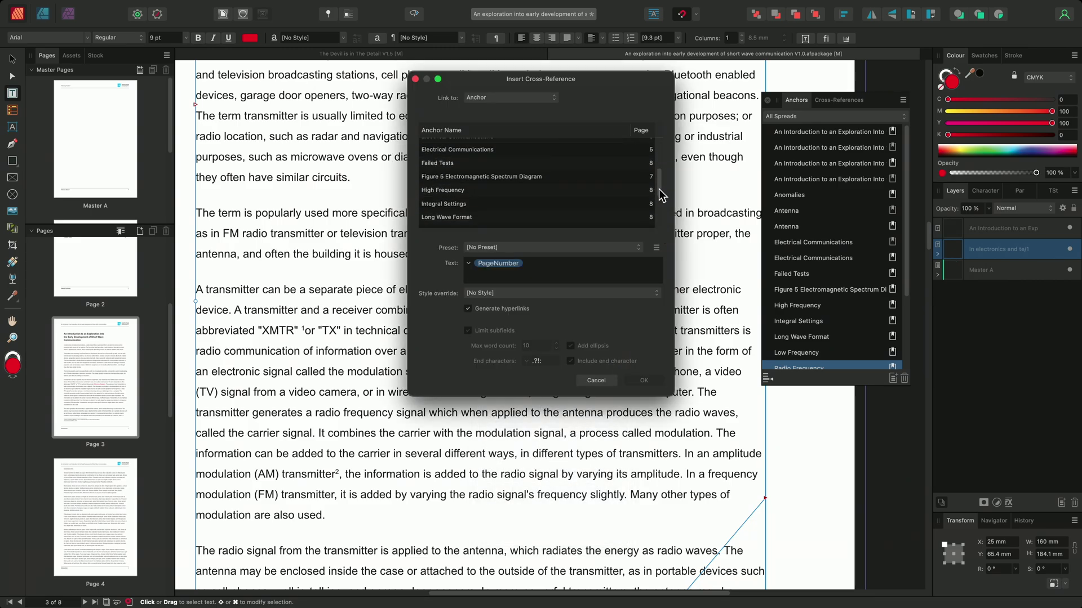
{"action": "left_click", "coordinate": [552, 181]}
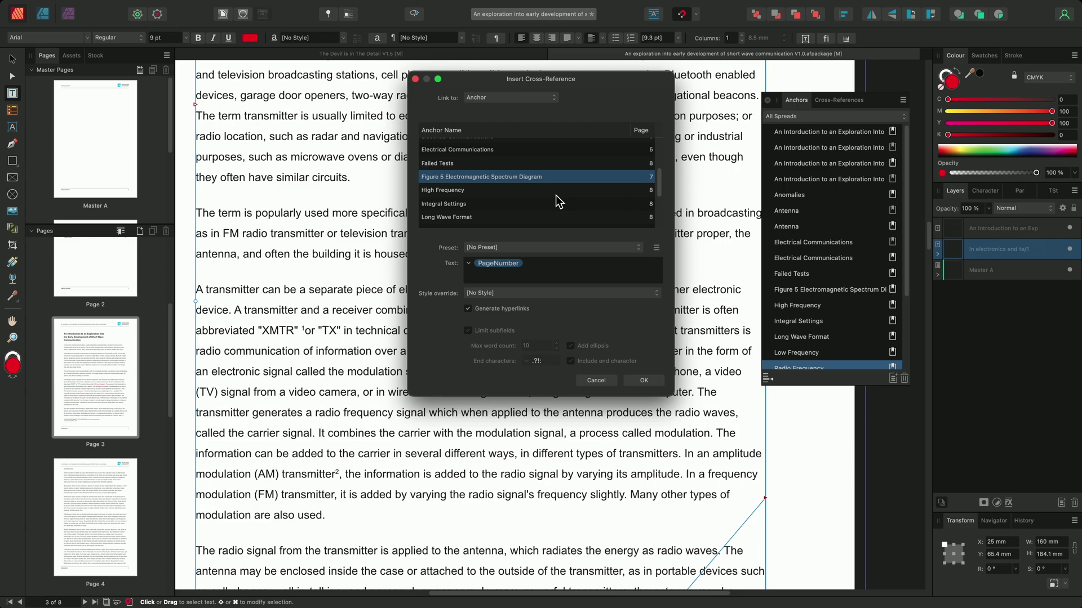
{"action": "left_click", "coordinate": [545, 265]}
{"action": "key", "text": "BackSpace"}
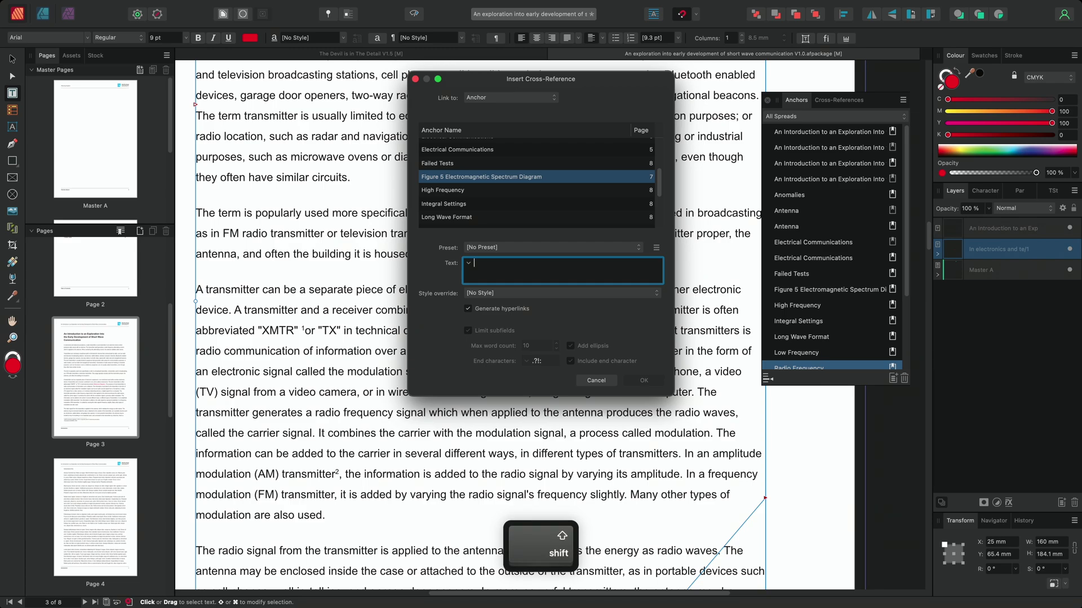
Step: Compose the cross-reference text as "(see", the Object Description field, "on page", the Page Number field and a closing bracket
{"action": "type", "text": "(see"}
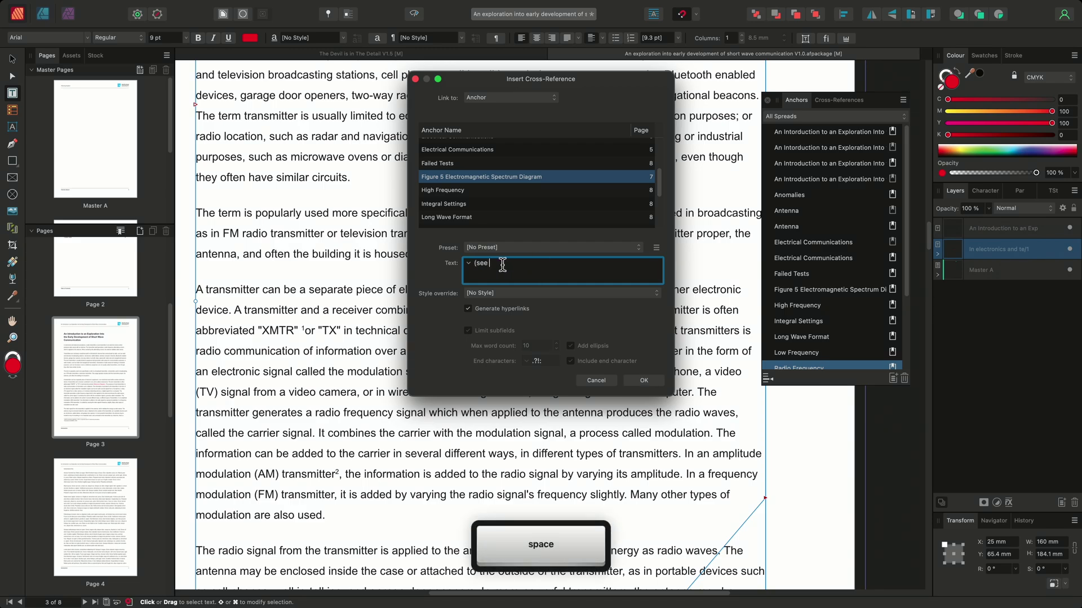
{"action": "left_click", "coordinate": [467, 262]}
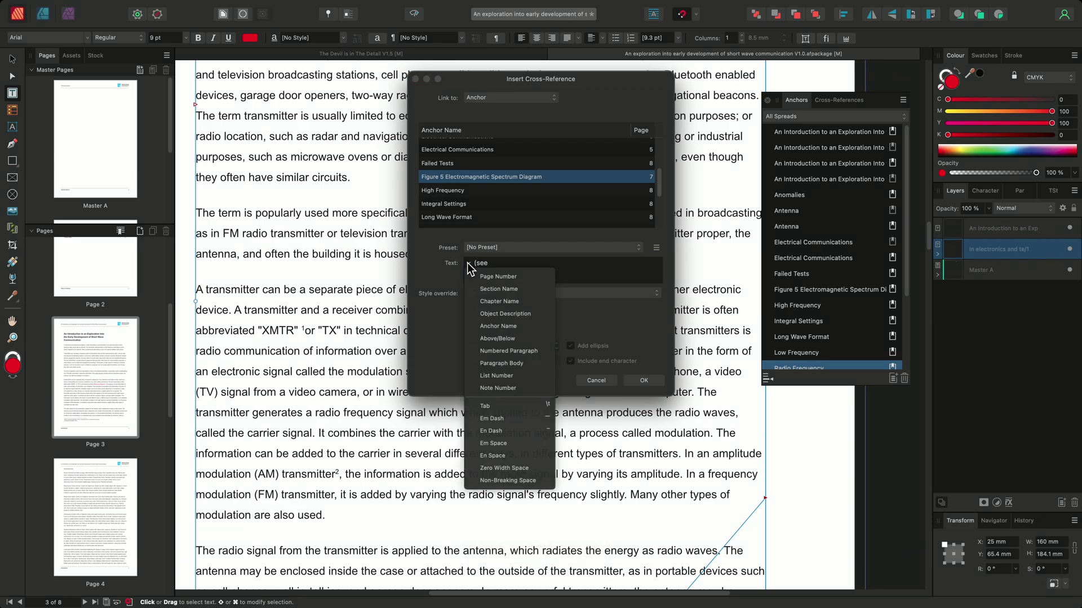
{"action": "left_click", "coordinate": [527, 318]}
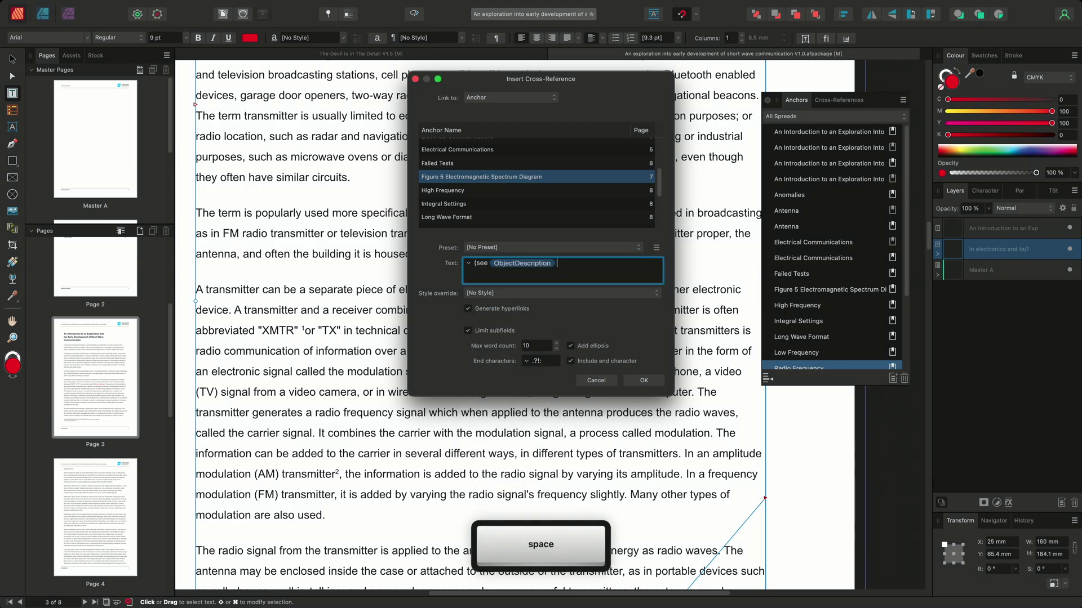
{"action": "type", "text": "on page"}
{"action": "left_click", "coordinate": [468, 263]}
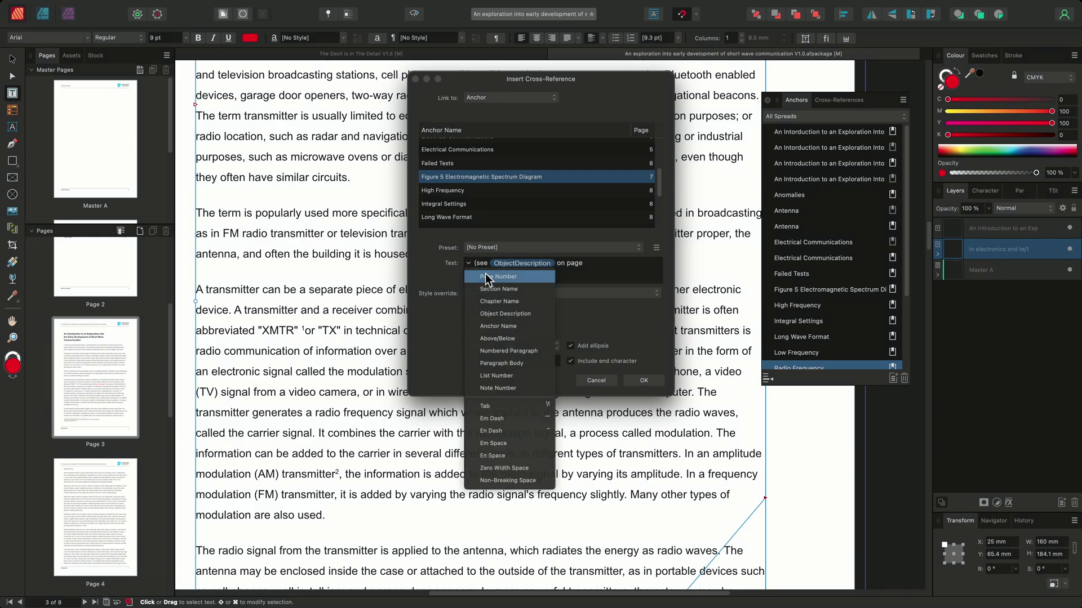
{"action": "left_click", "coordinate": [486, 276]}
{"action": "type", "text": ")"}
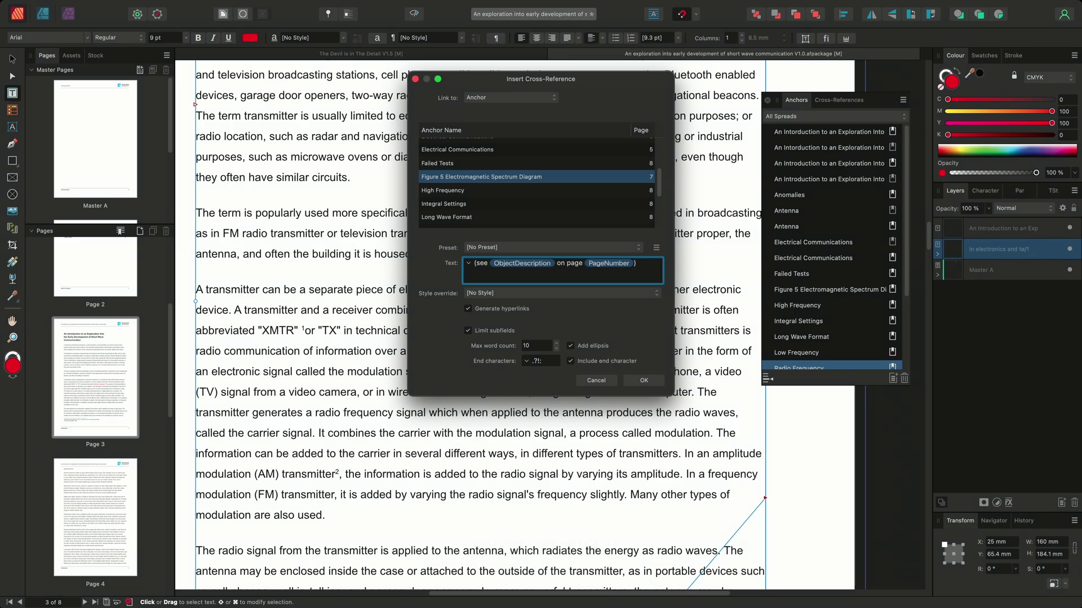
Step: Set the cross-reference's style override to Emphasis and insert it into the page 3 paragraph
{"action": "left_click", "coordinate": [490, 294]}
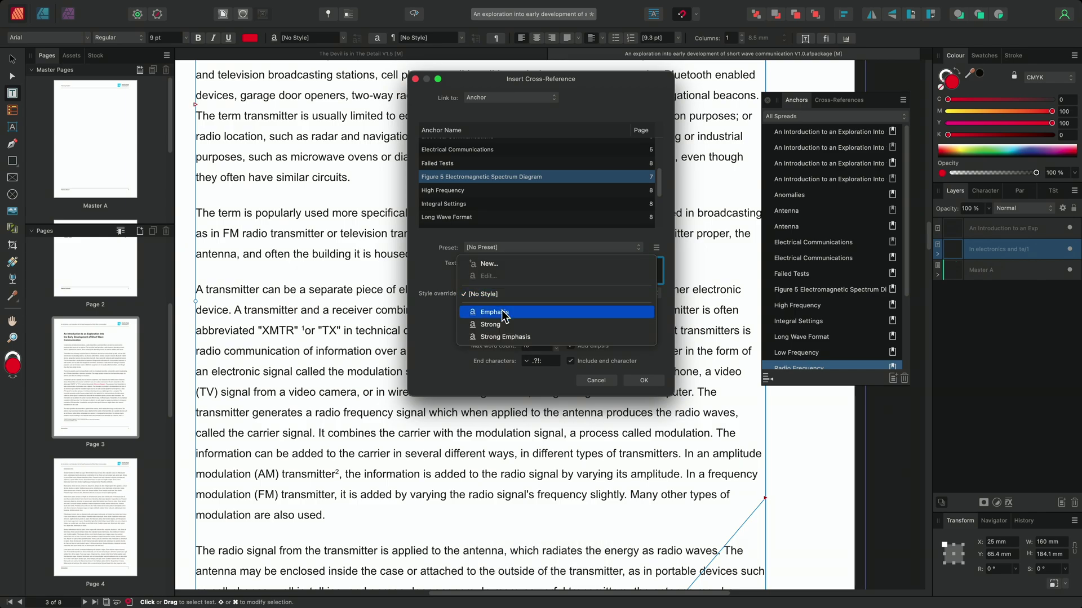
{"action": "left_click", "coordinate": [503, 313]}
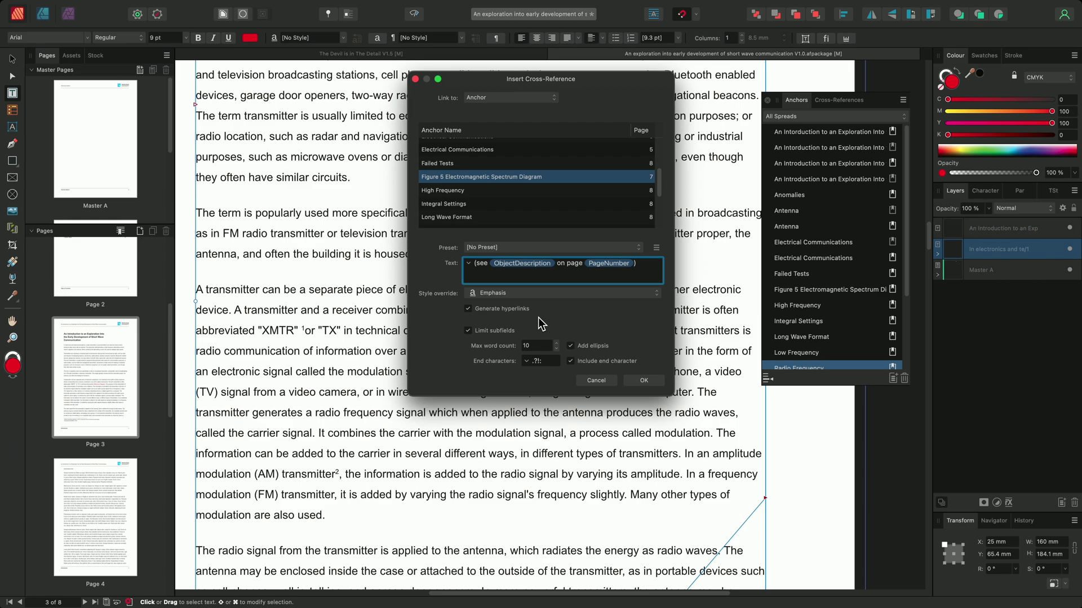
{"action": "left_click", "coordinate": [644, 381]}
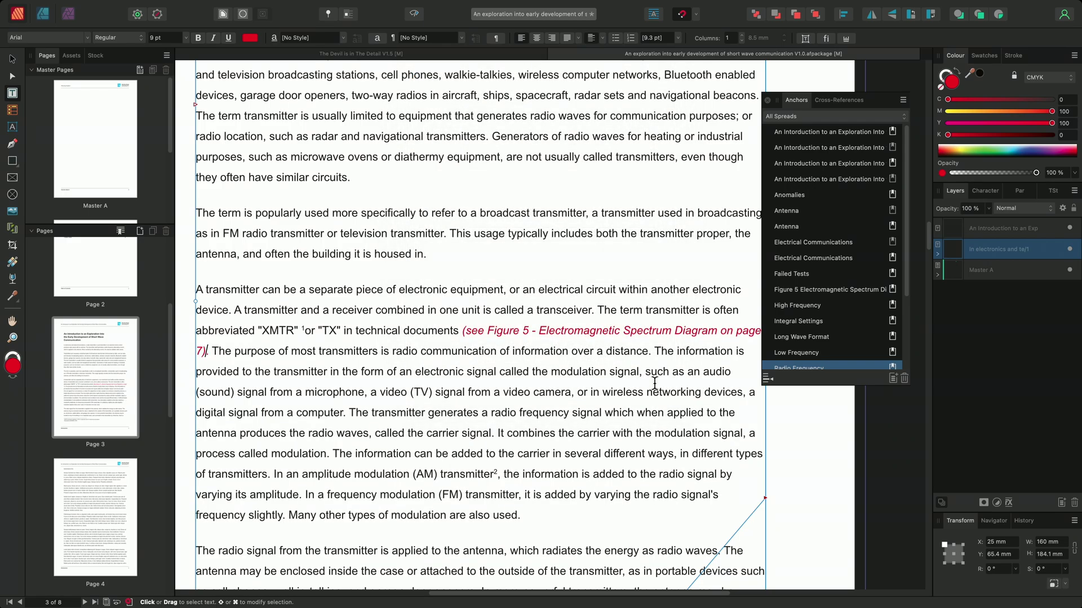
{"action": "scroll", "coordinate": [657, 387], "scroll_direction": "down", "scroll_amount": 1}
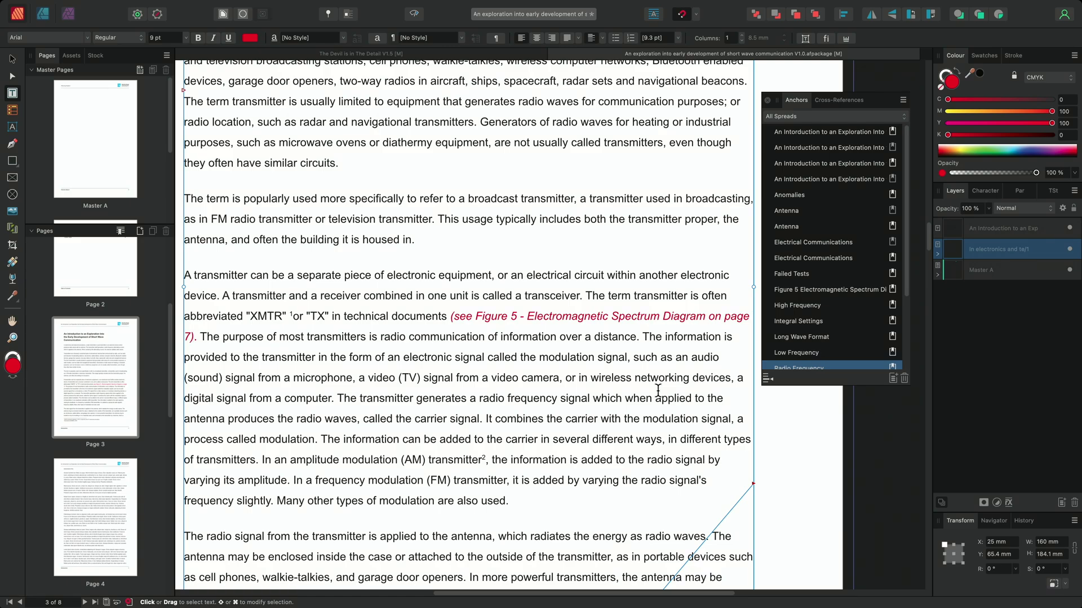
Step: Edit the page 3 entry in the cross-references list and save its settings as a preset named "01. Object Description"
{"action": "left_click", "coordinate": [848, 101]}
{"action": "left_click", "coordinate": [841, 148]}
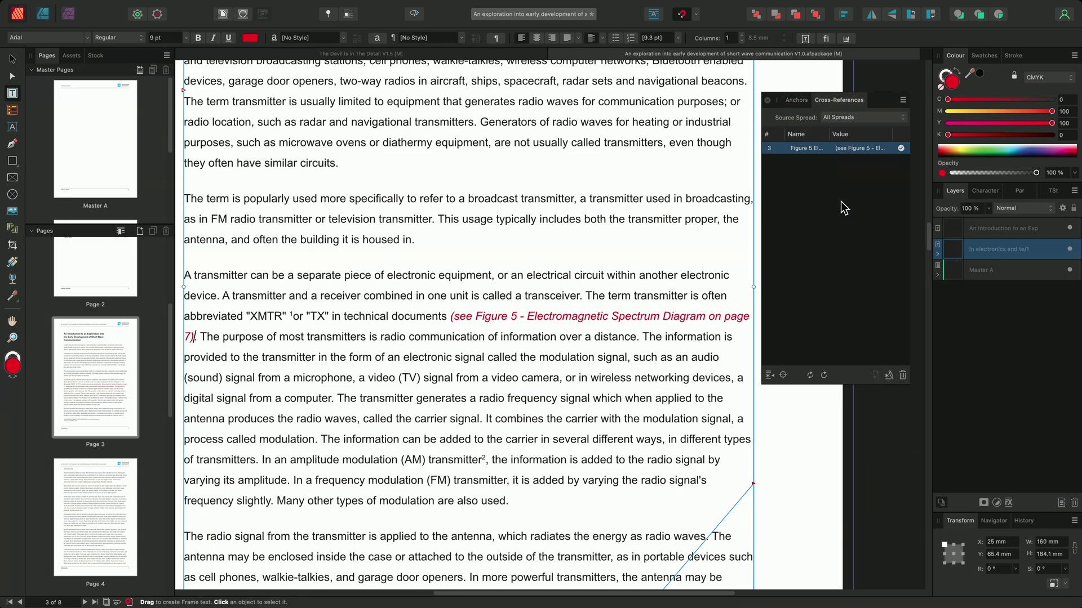
{"action": "left_click", "coordinate": [888, 376]}
{"action": "left_click", "coordinate": [656, 247]}
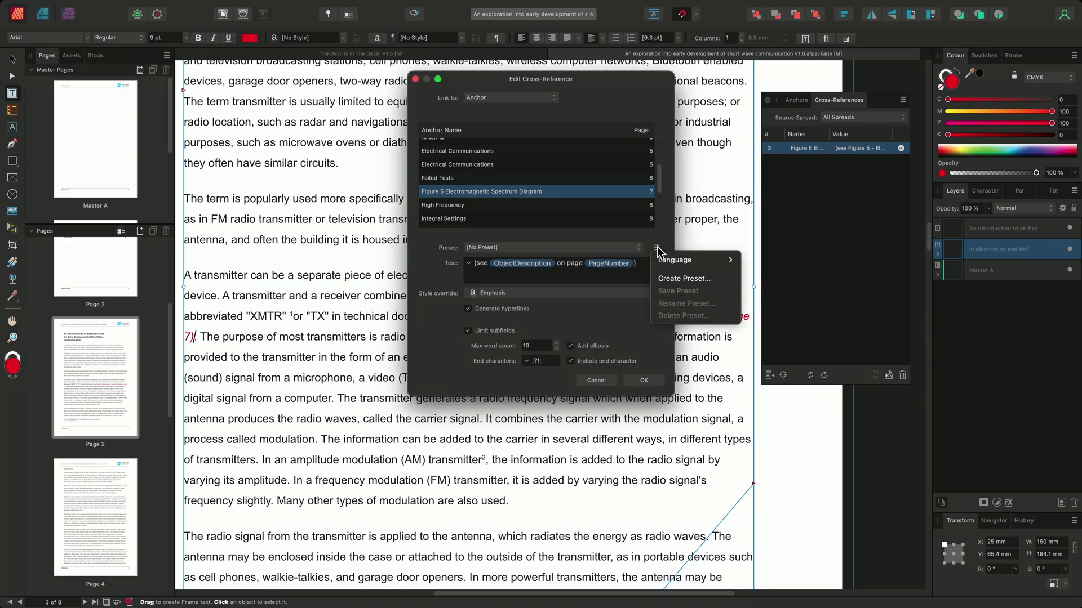
{"action": "left_click", "coordinate": [678, 279]}
{"action": "type", "text": "01. "}
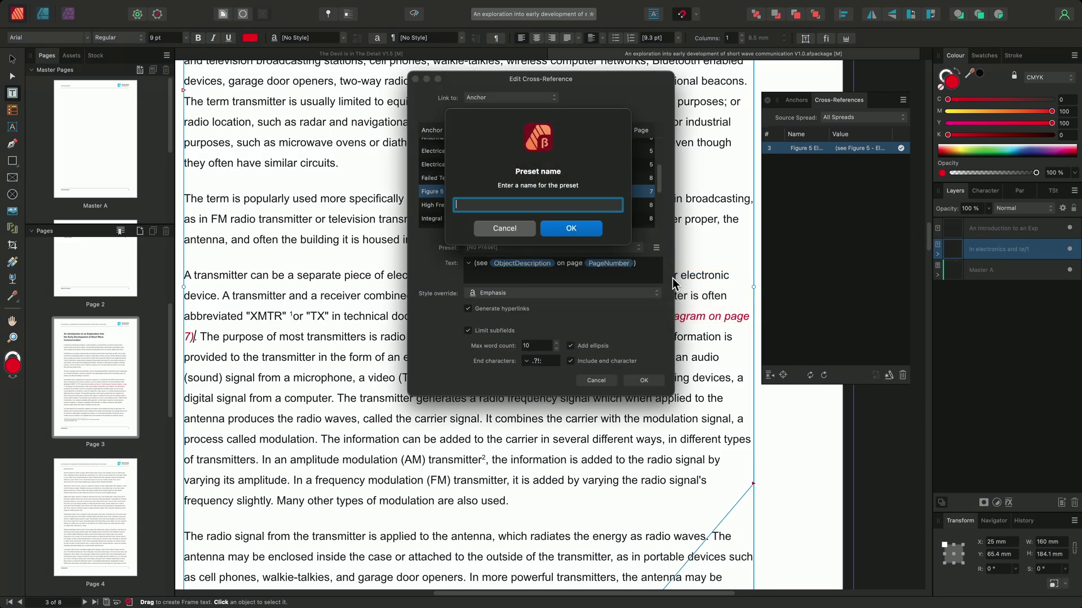
{"action": "type", "text": "Object D"}
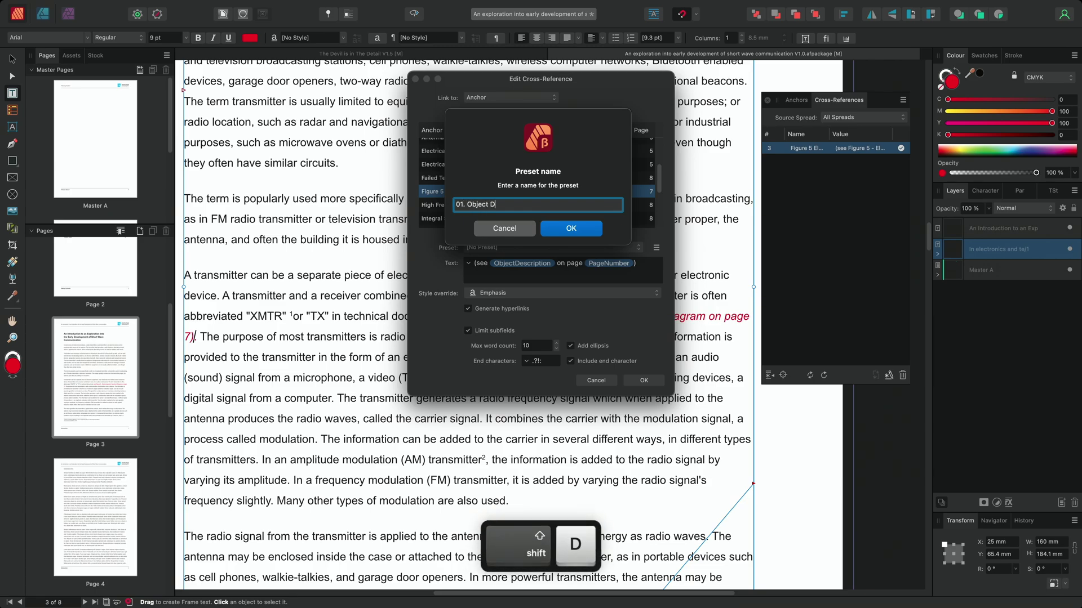
{"action": "type", "text": "escription"}
{"action": "key", "text": "Return"}
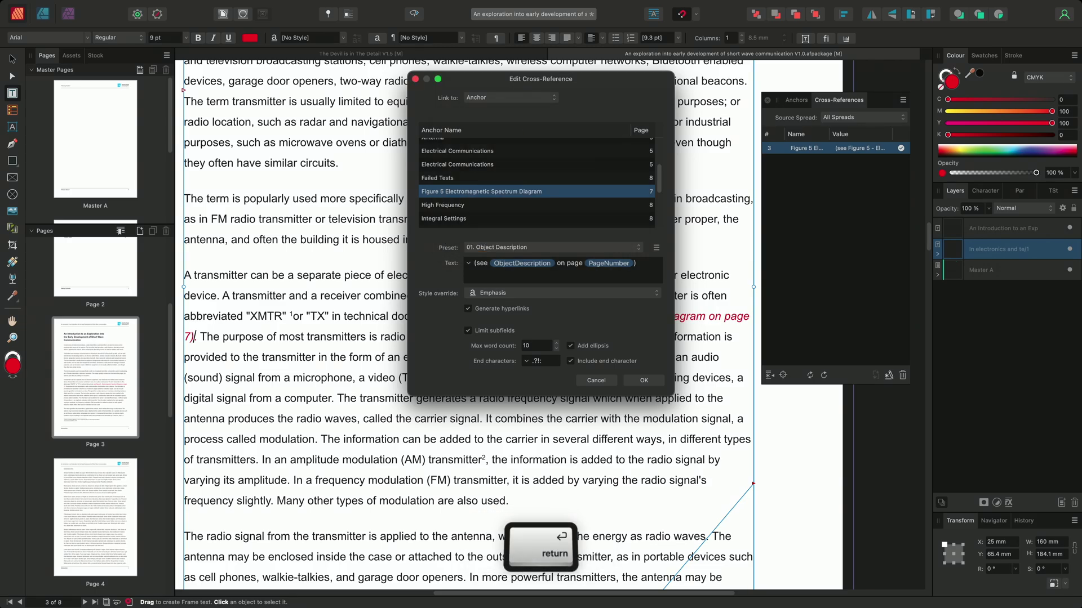
{"action": "left_click", "coordinate": [651, 379]}
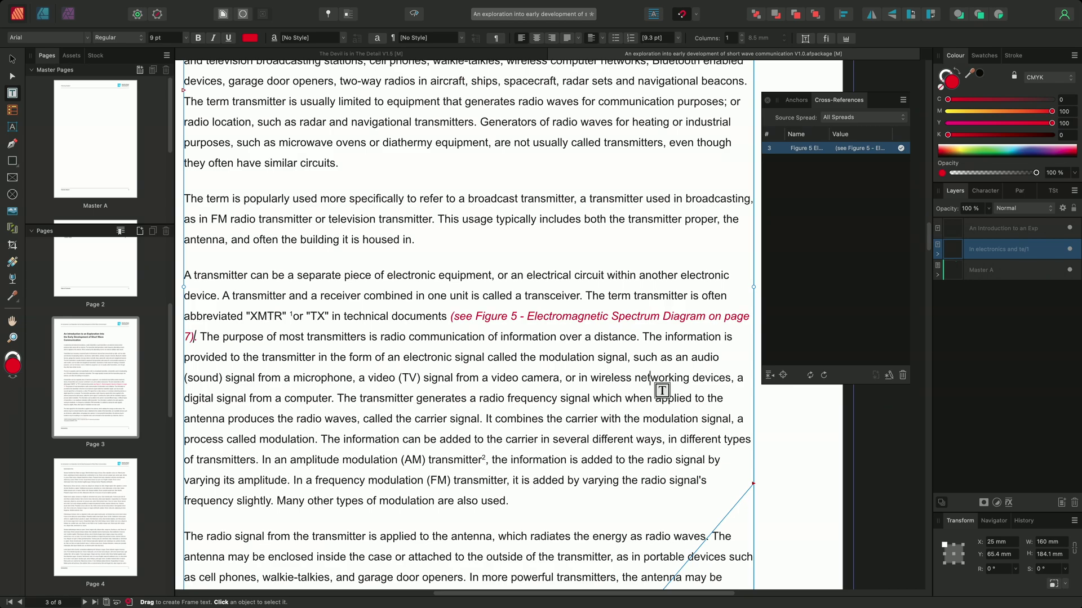
Step: Set up a document export in PDF format with the "PDF (digital - small size)" preset
{"action": "mouse_move", "coordinate": [101, 6]}
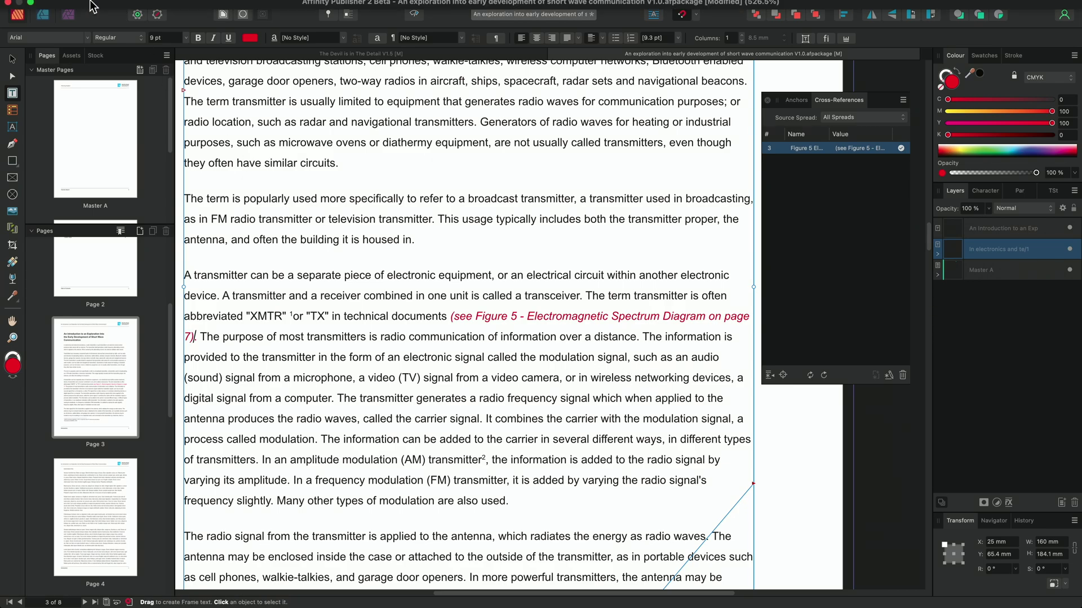
{"action": "left_click", "coordinate": [136, 6]}
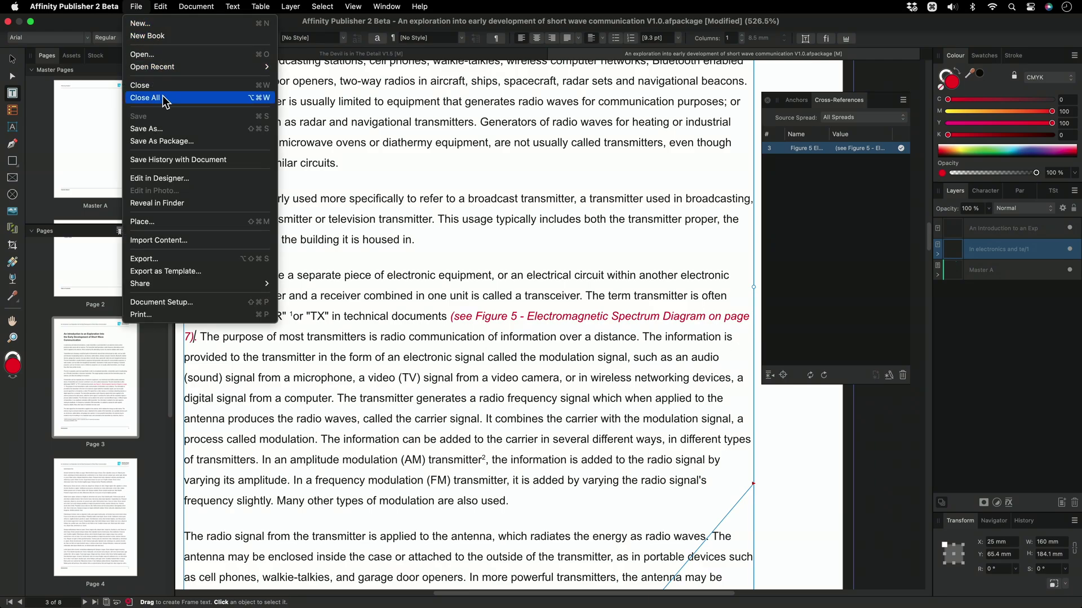
{"action": "left_click", "coordinate": [177, 257]}
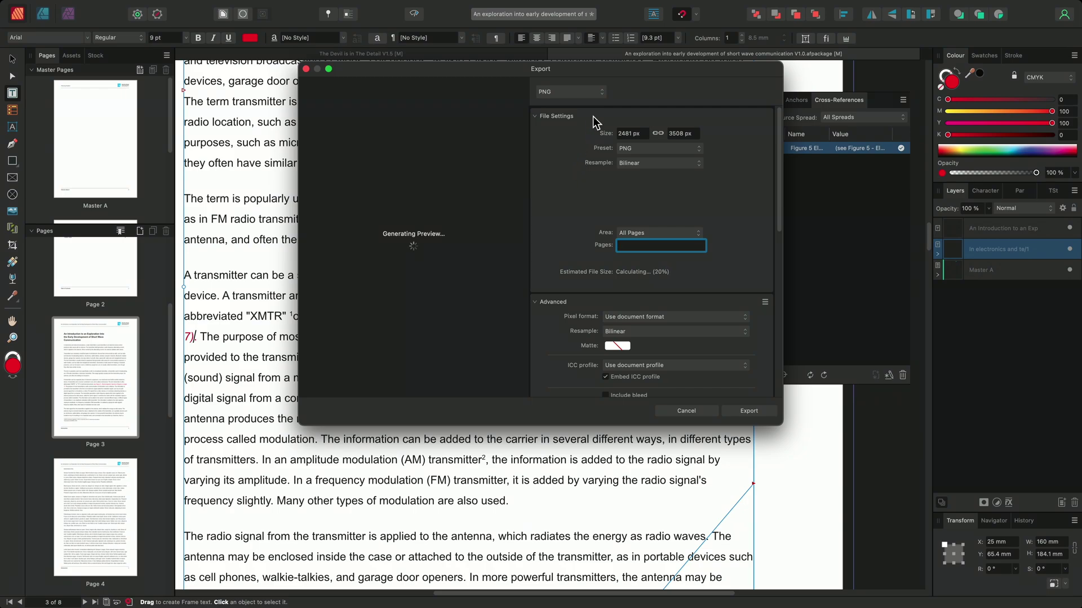
{"action": "left_click", "coordinate": [592, 90]}
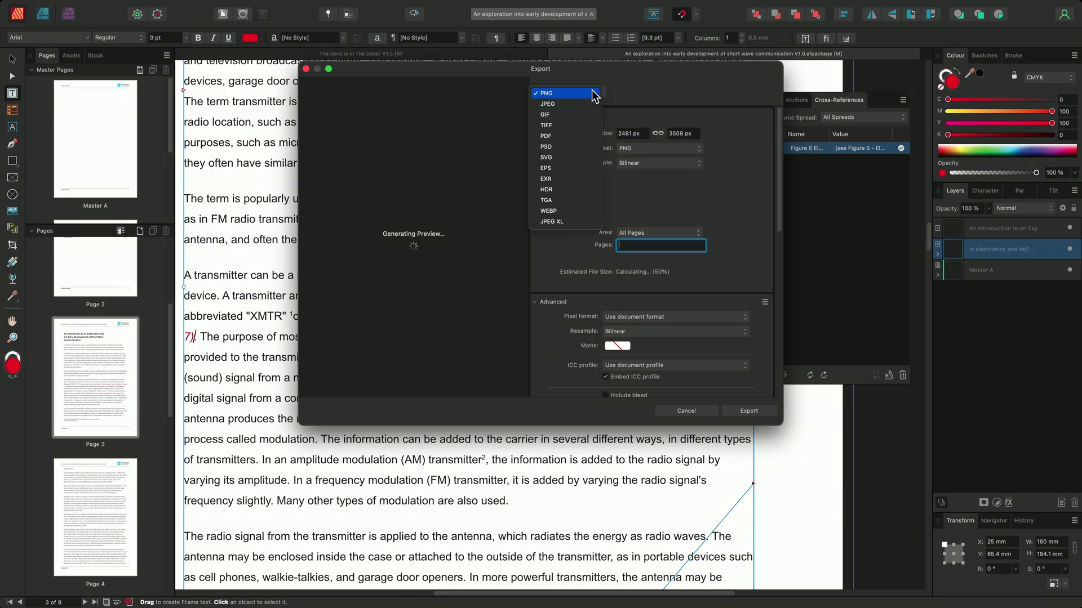
{"action": "left_click", "coordinate": [579, 137]}
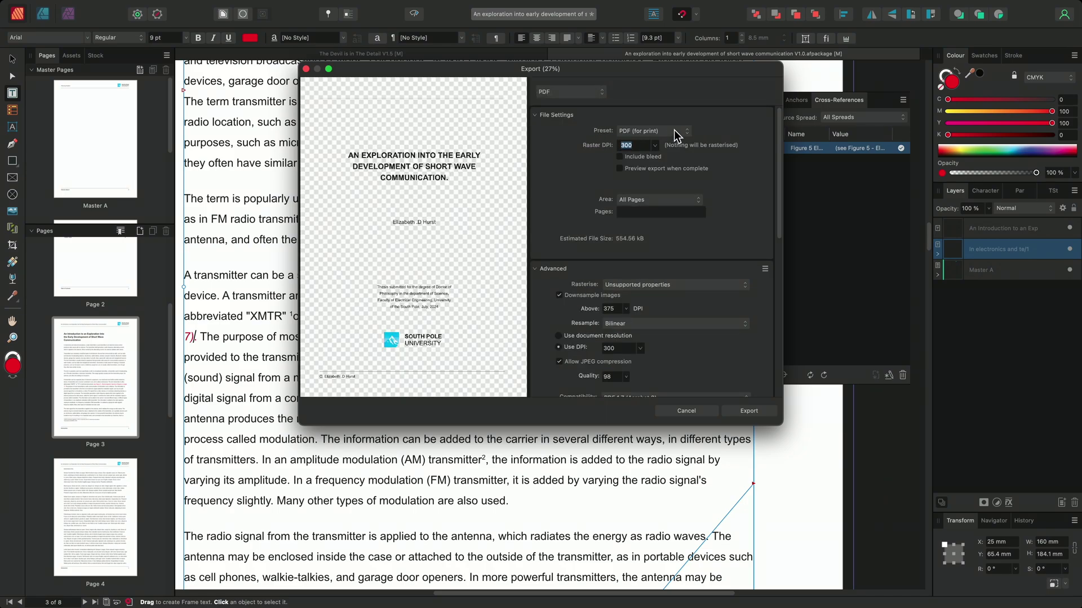
{"action": "left_click", "coordinate": [674, 129]}
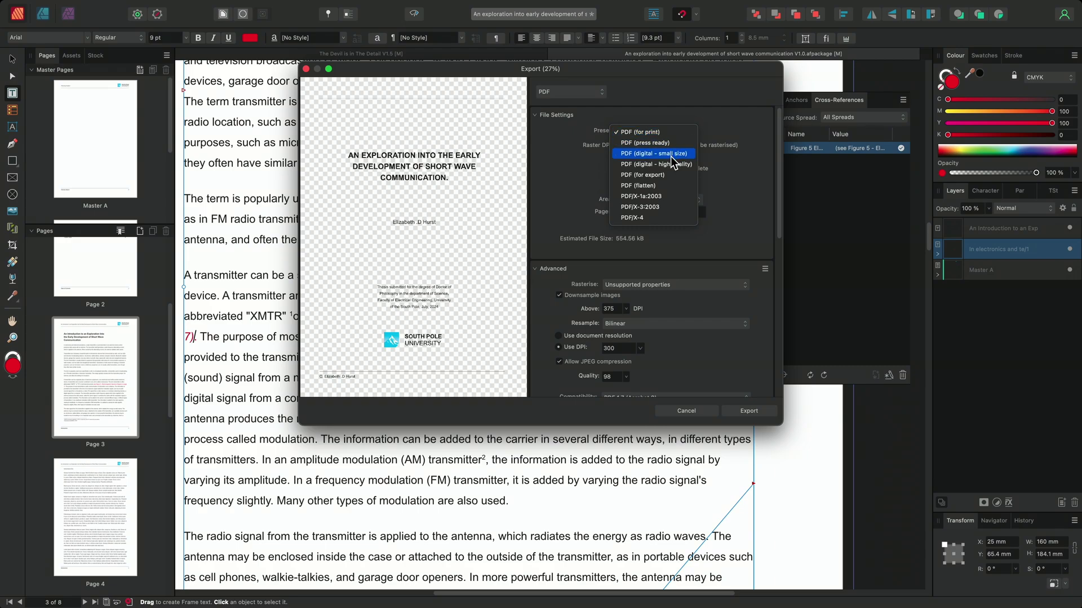
{"action": "left_click", "coordinate": [671, 156]}
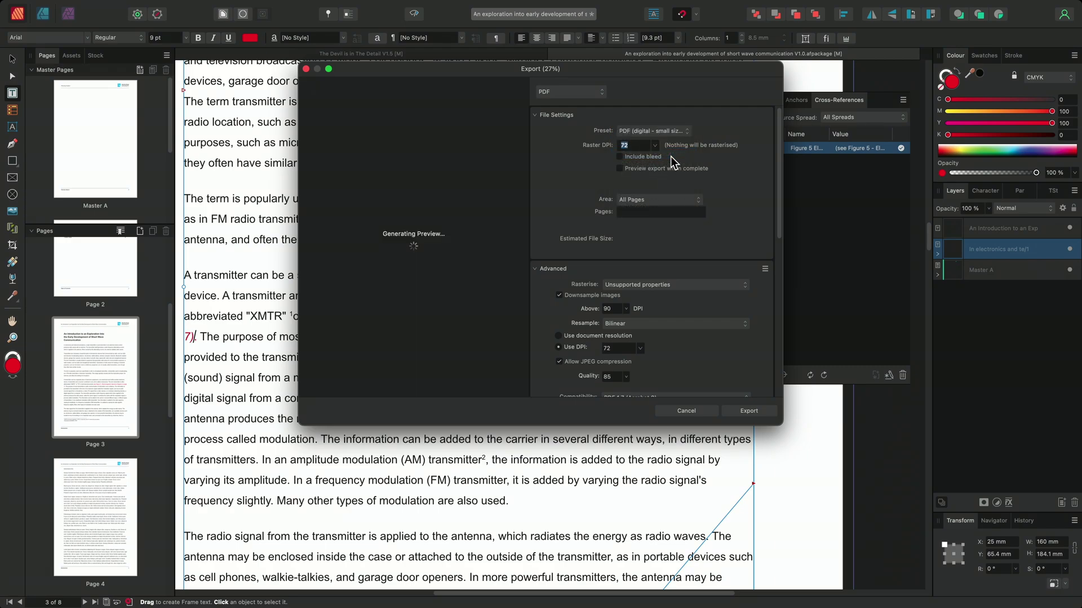
Step: Export the PDF to the Desktop folder under the suggested file name
{"action": "left_click", "coordinate": [747, 412]}
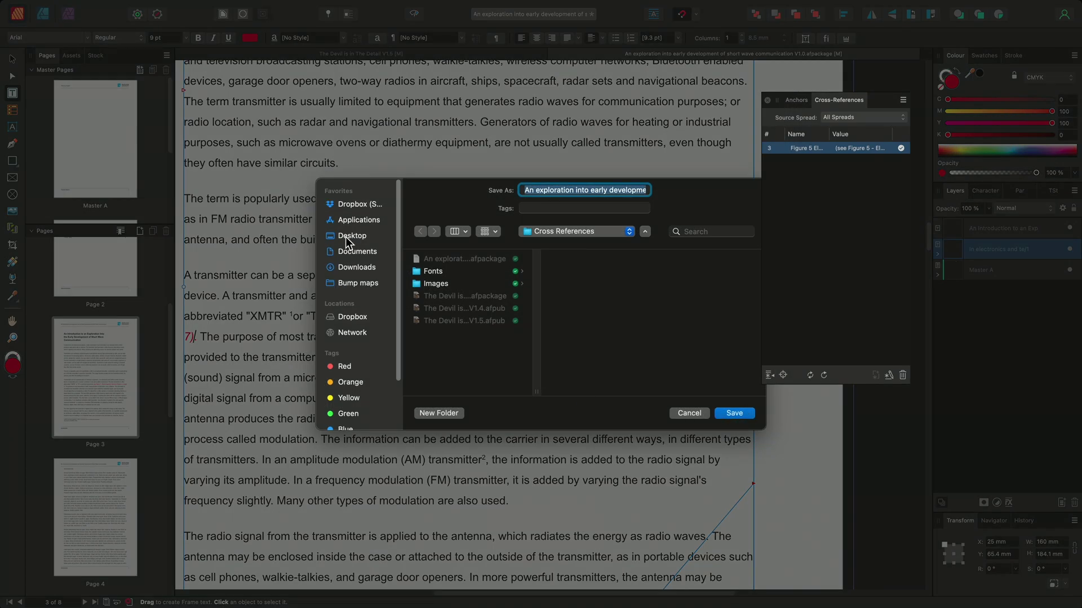
{"action": "left_click", "coordinate": [349, 241]}
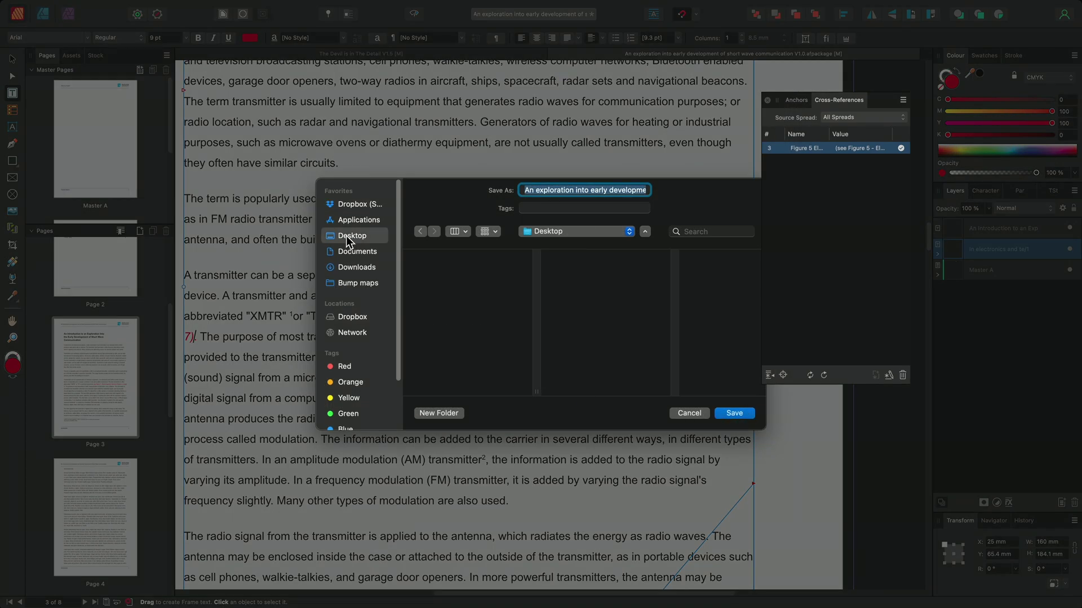
{"action": "left_click", "coordinate": [733, 414]}
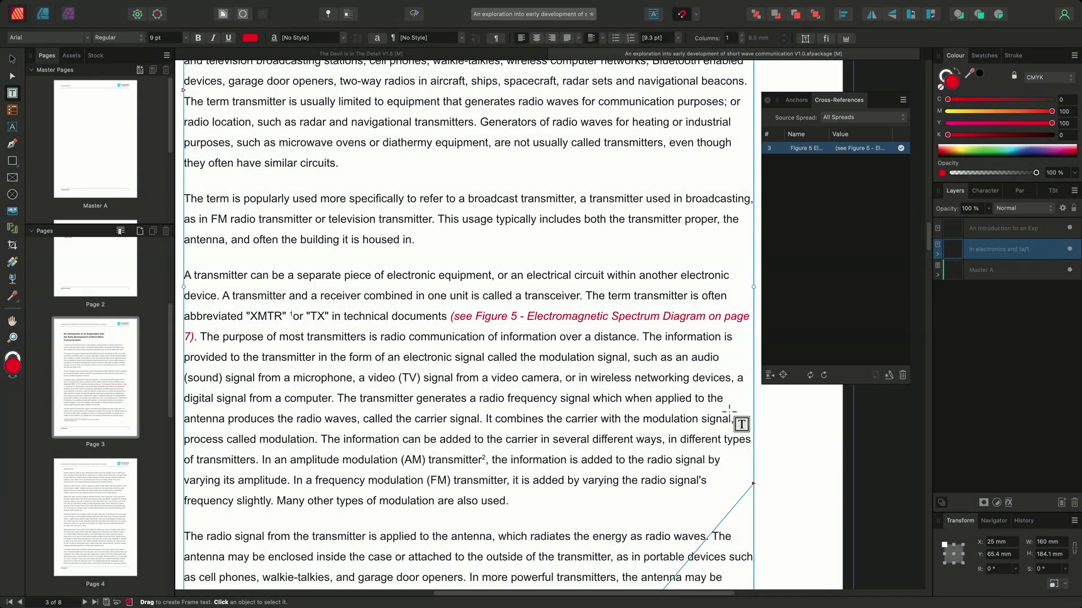
Step: Switch to Finder, open the exported PDF from the Desktop in Preview, and enlarge the window to show whole pages
{"action": "key", "text": "super+Tab"}
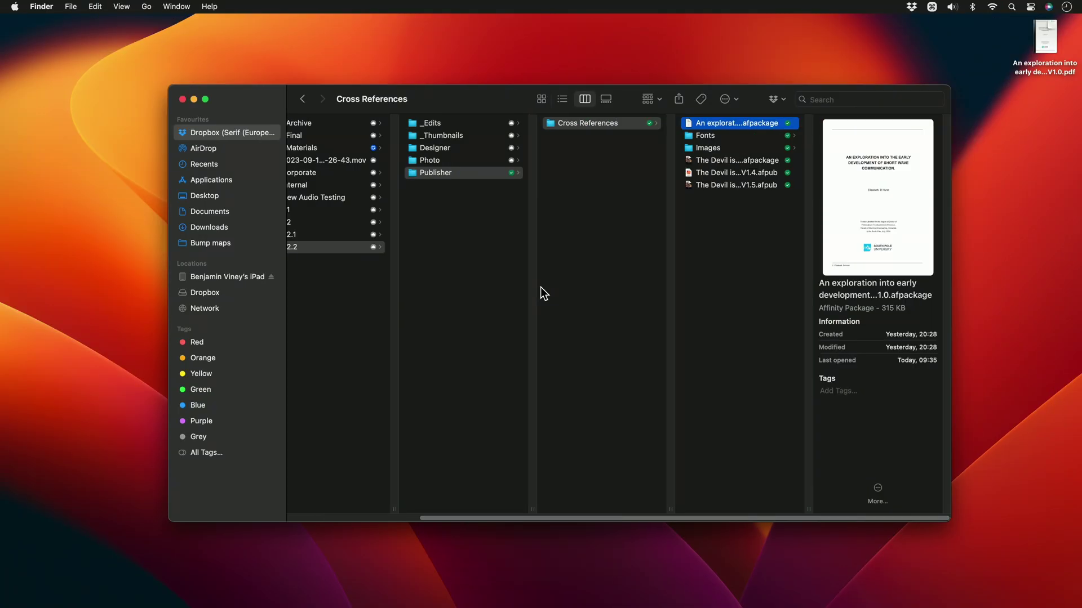
{"action": "left_click", "coordinate": [227, 197]}
{"action": "double_click", "coordinate": [356, 124]}
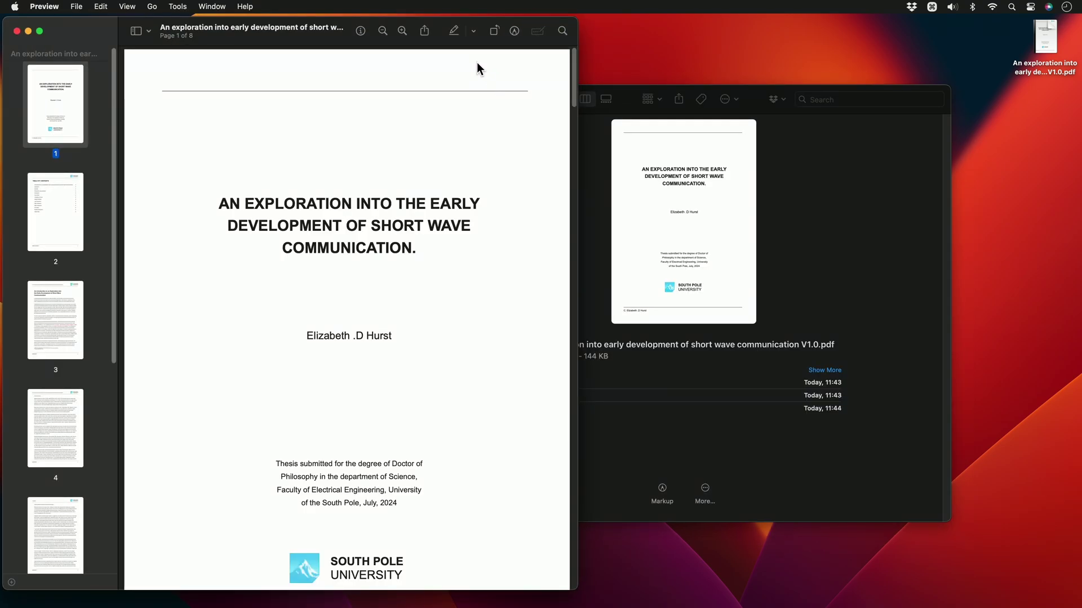
{"action": "double_click", "coordinate": [385, 23]}
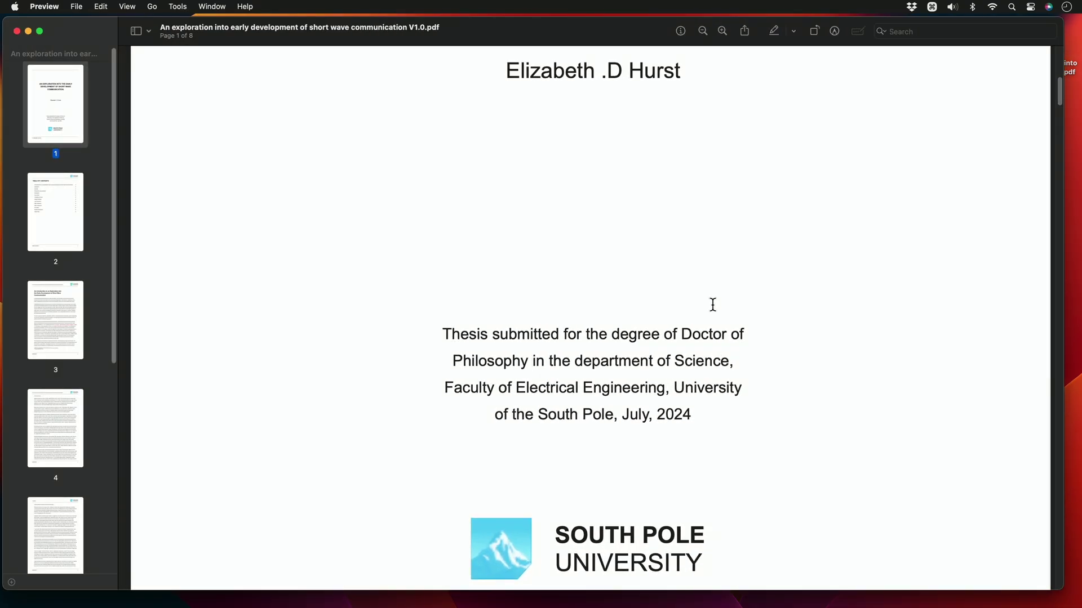
{"action": "left_click", "coordinate": [703, 32]}
{"action": "left_click", "coordinate": [703, 32]}
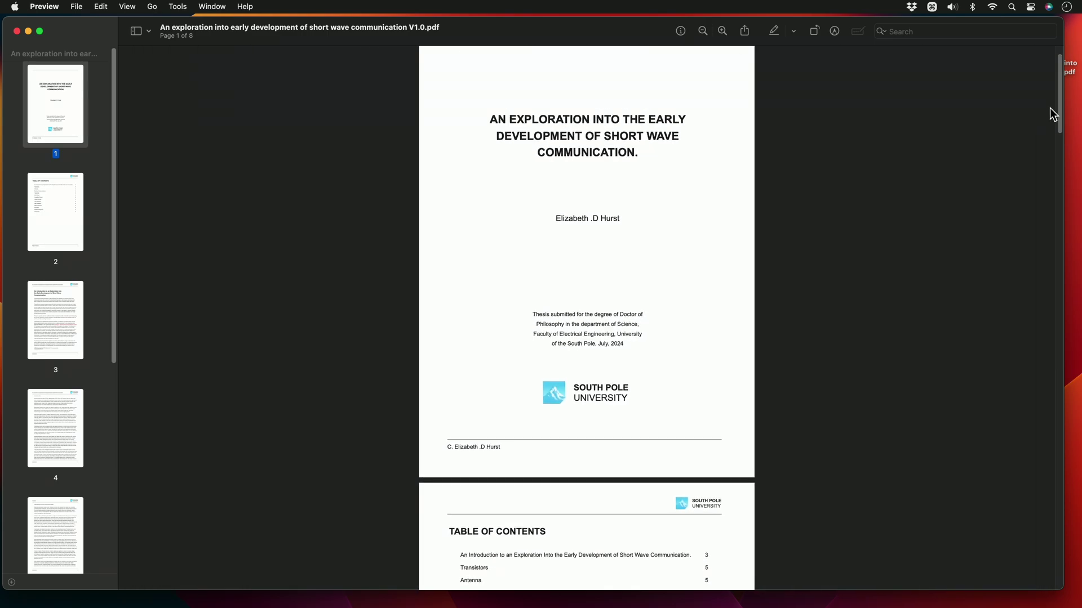
Step: Follow the Figure 5 cross-reference link on page 3 of the PDF and inspect the spectrum diagram it leads to
{"action": "left_click_drag", "start_coordinate": [1054, 109], "coordinate": [1061, 232]}
{"action": "left_click", "coordinate": [675, 342]}
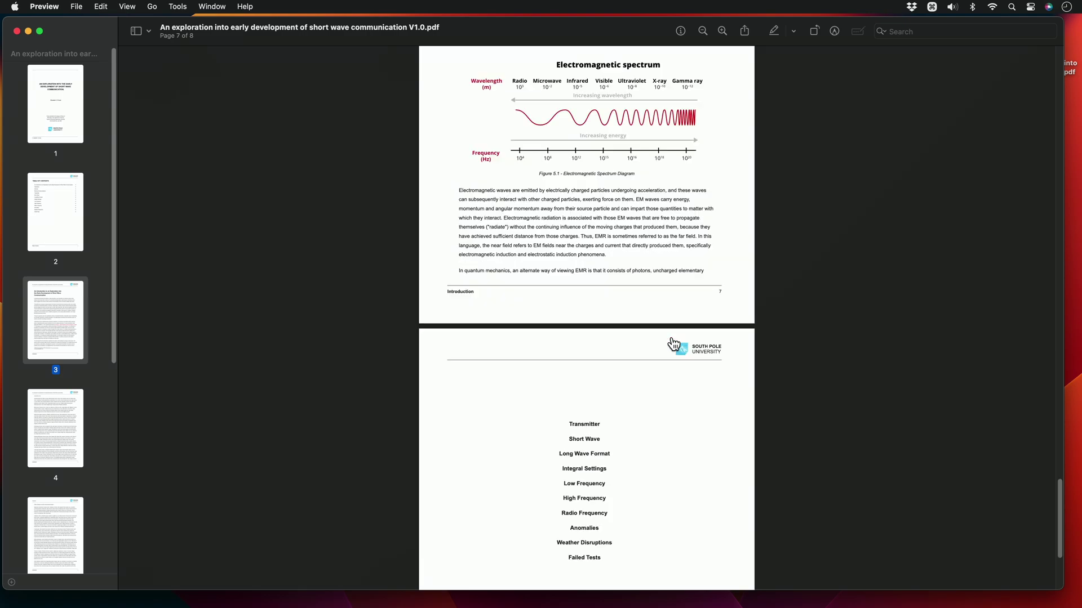
{"action": "scroll", "coordinate": [674, 344], "scroll_direction": "up", "scroll_amount": 5}
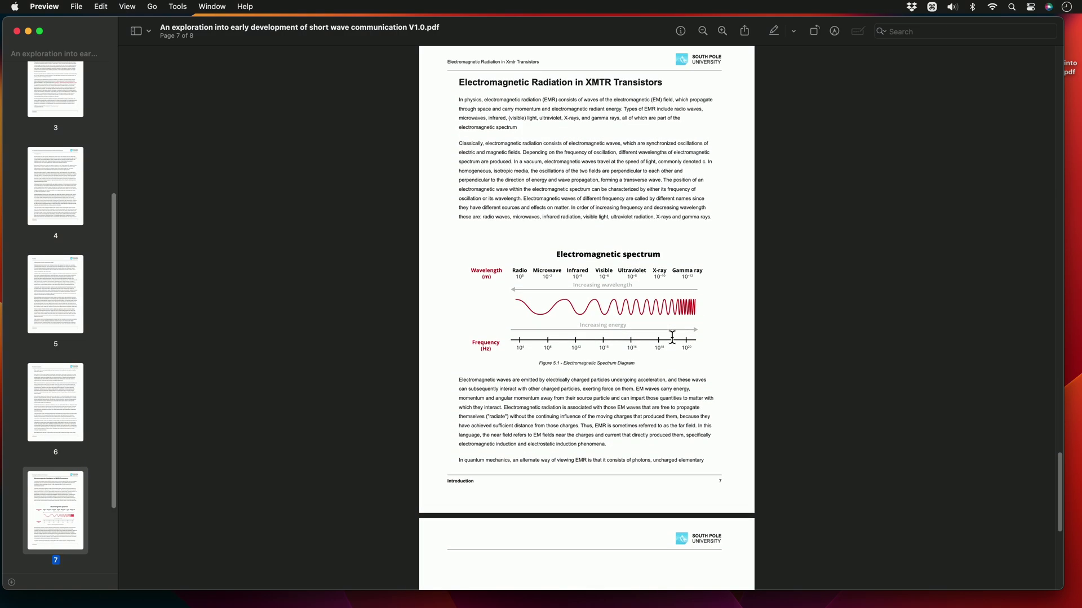